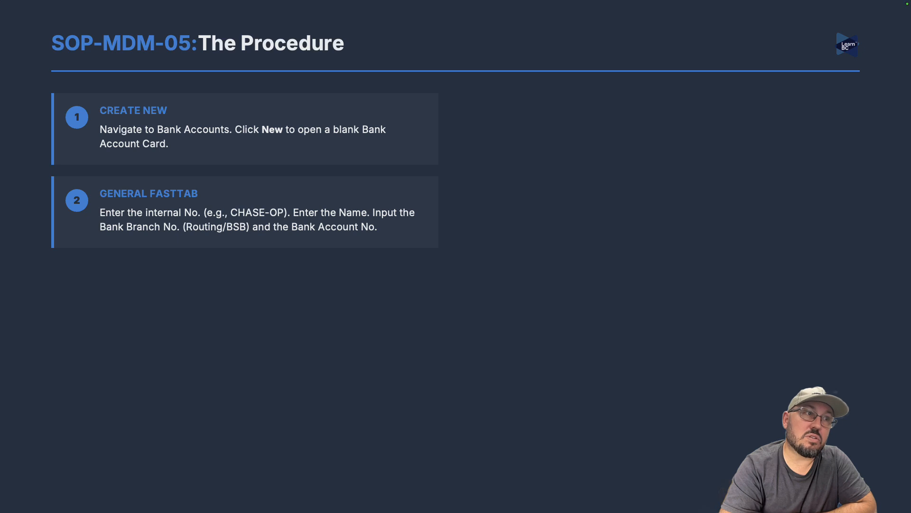
- Build in the Communication, Posting FastTab, Transfer FastTab and Validate & Save steps on the procedure slide
{"action": "key", "text": "Right"}
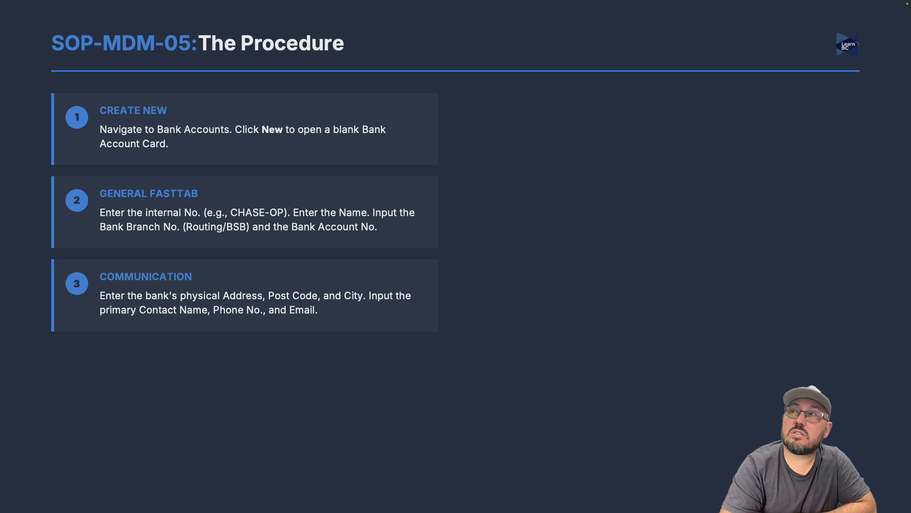
{"action": "key", "text": "Right"}
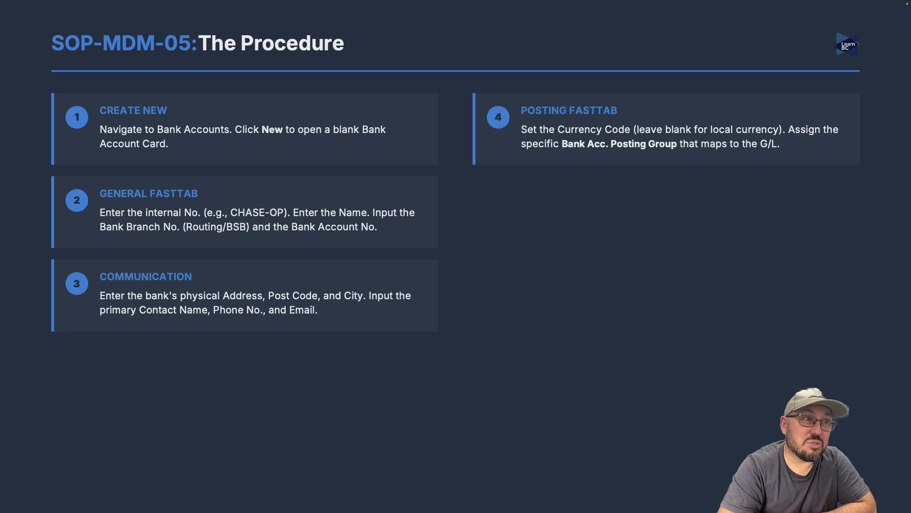
{"action": "key", "text": "Right"}
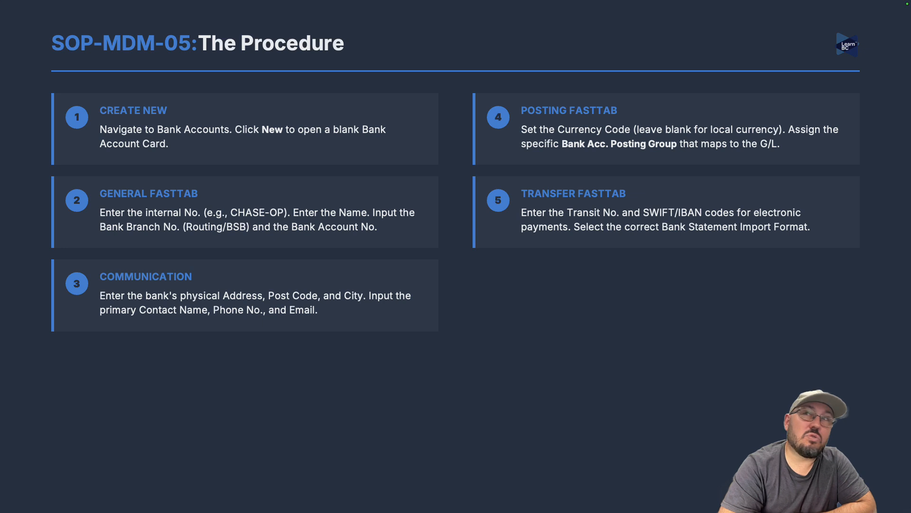
{"action": "key", "text": "Right"}
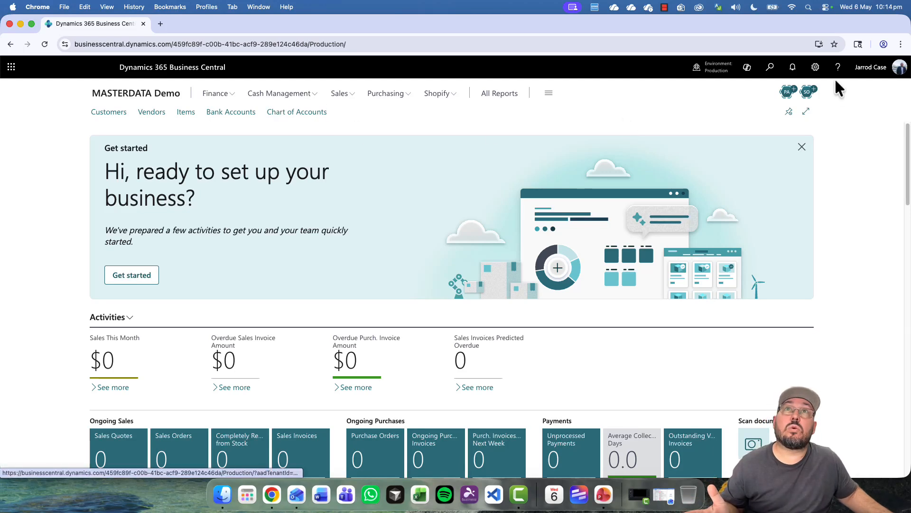
- Check My Settings and close them without changes
{"action": "left_click", "coordinate": [815, 67]}
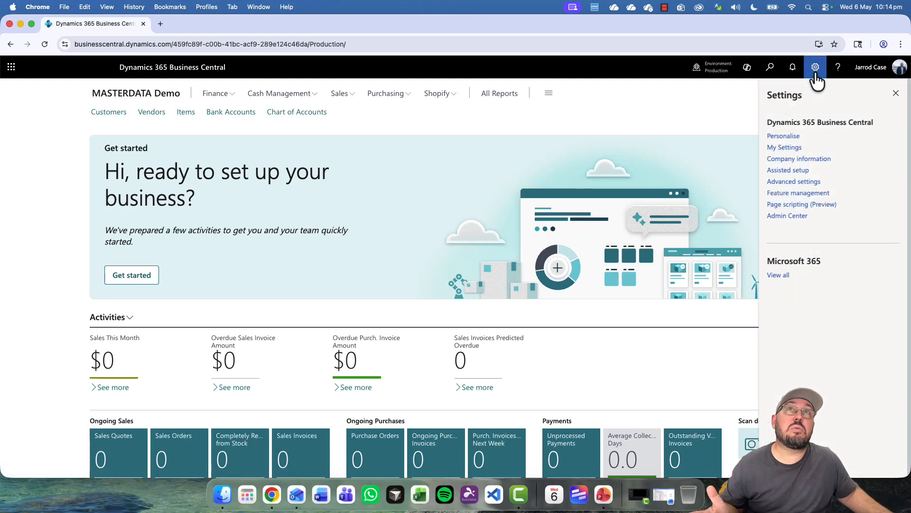
{"action": "left_click", "coordinate": [792, 147]}
{"action": "left_click", "coordinate": [578, 137]}
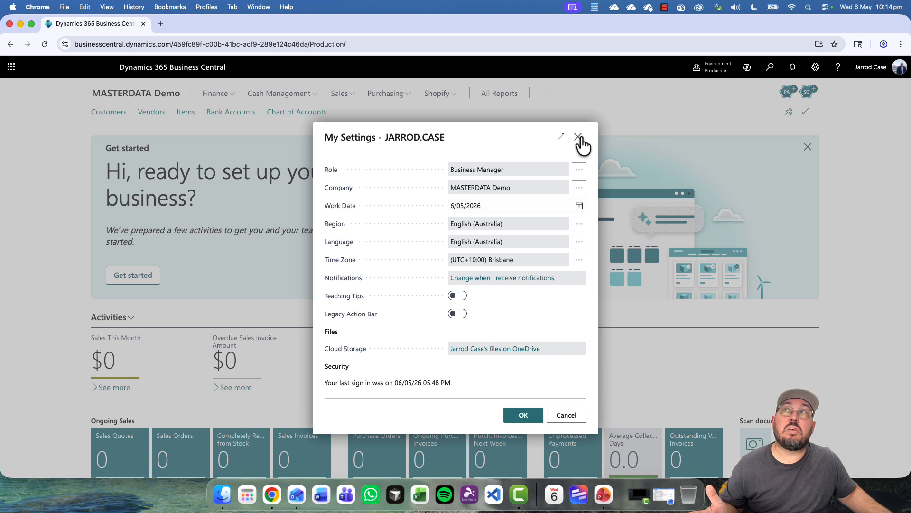
- Open Cash Management's Bank Accounts list, confirm it is empty, and dismiss the sensitive data notification
{"action": "left_click", "coordinate": [286, 98]}
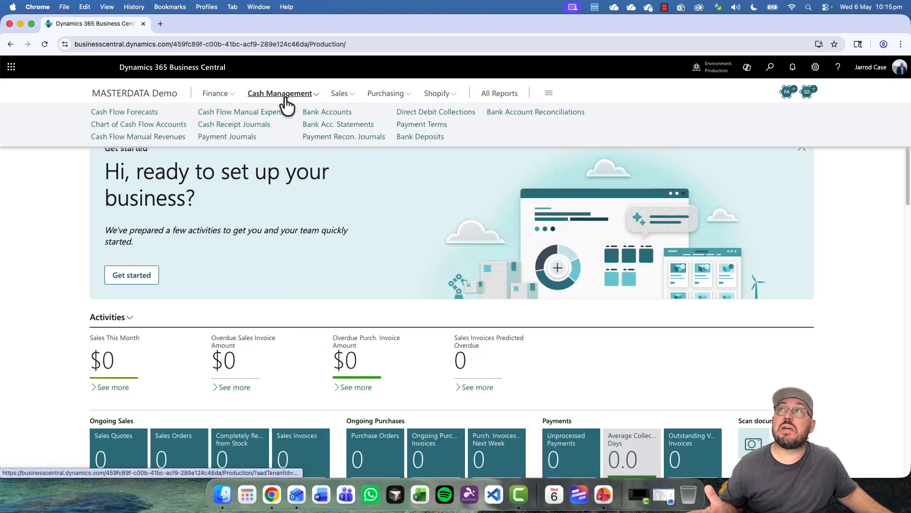
{"action": "left_click", "coordinate": [333, 113]}
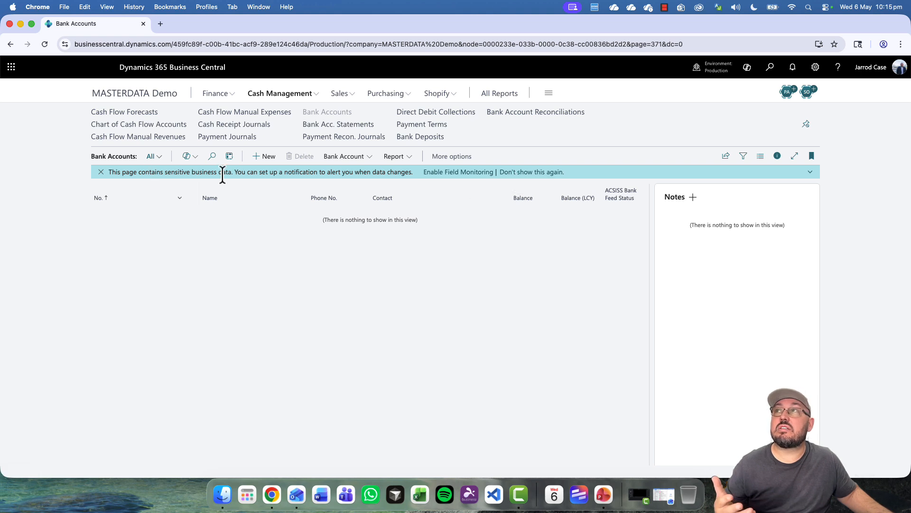
{"action": "left_click", "coordinate": [534, 173]}
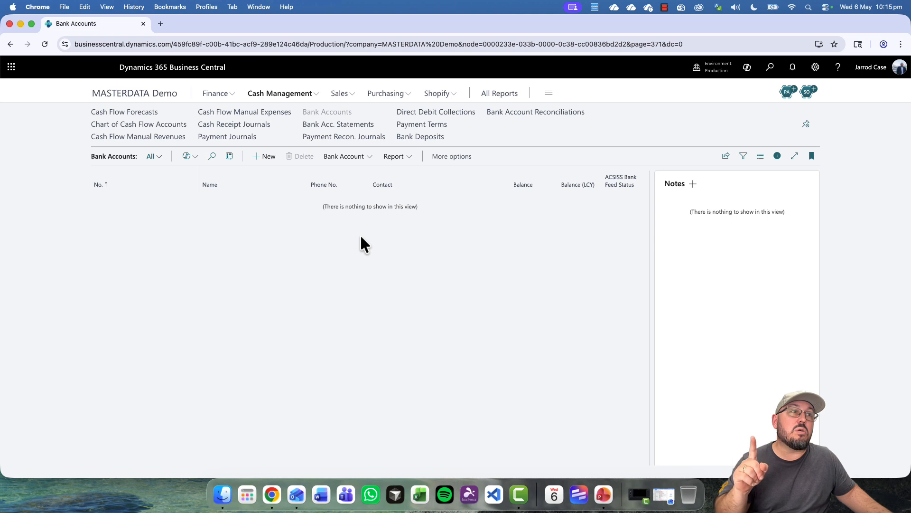
{"action": "left_click", "coordinate": [216, 95]}
- Note G/L account 1025 Bank, Investment, then find Bank Account Posting Groups via 'bank post'
{"action": "left_click", "coordinate": [118, 126]}
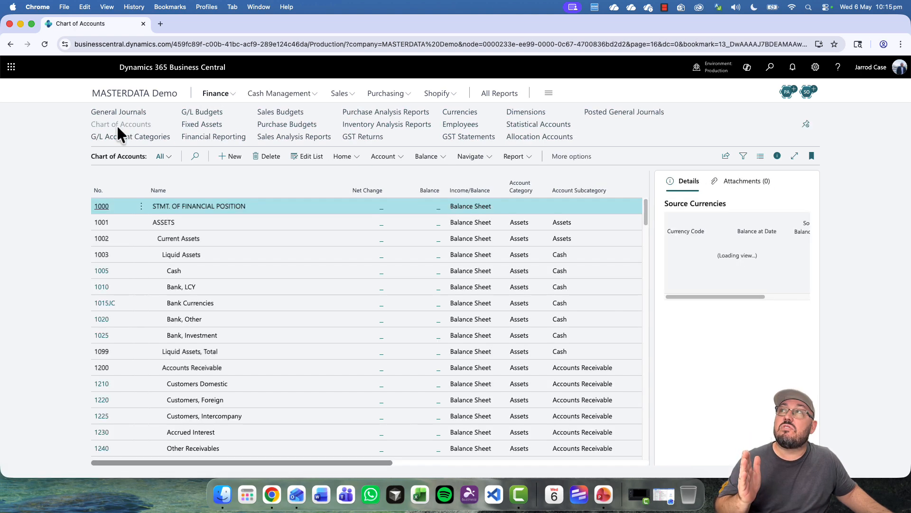
{"action": "left_click", "coordinate": [185, 336]}
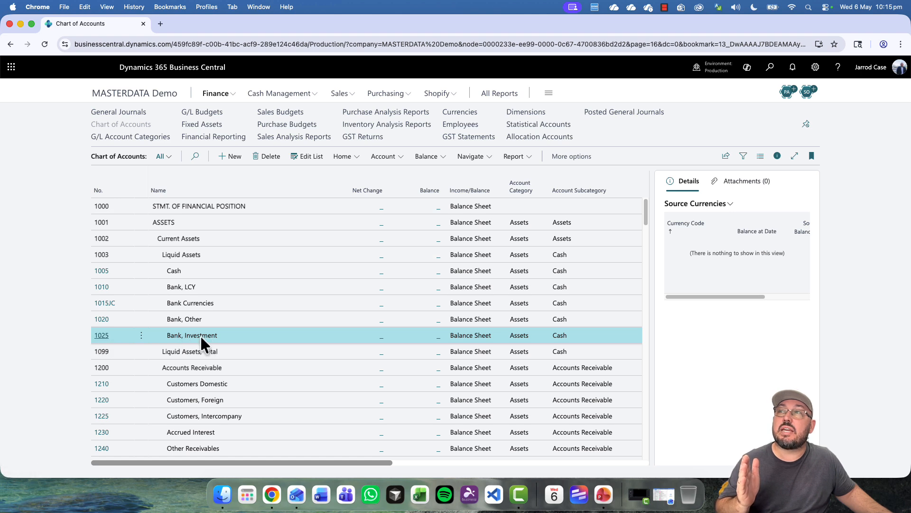
{"action": "left_click", "coordinate": [769, 69]}
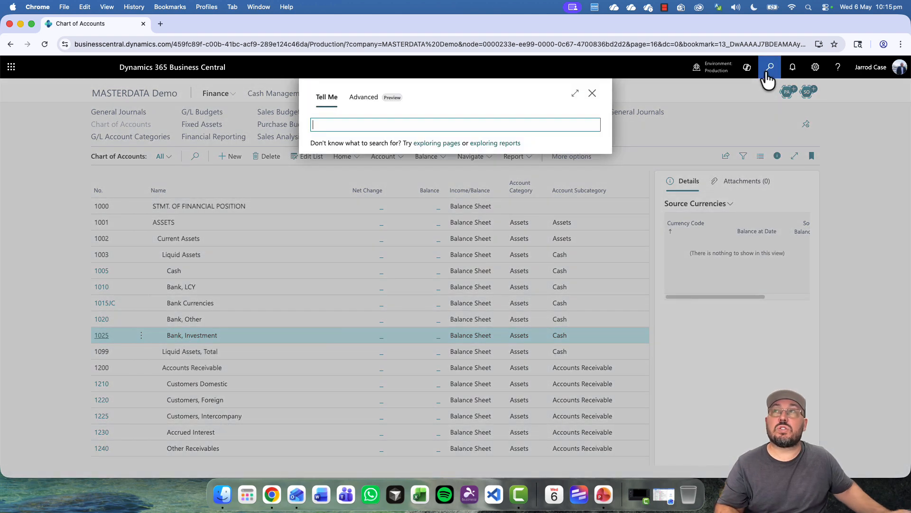
{"action": "type", "text": "bank post"}
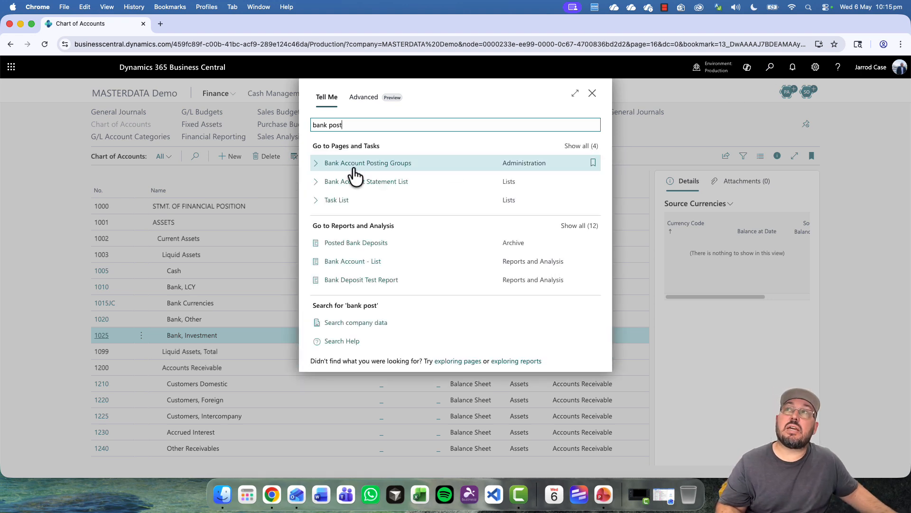
{"action": "left_click", "coordinate": [357, 175]}
- Add posting group INVESTMENT with G/L Account No. 1025 and return to the Chart of Accounts
{"action": "left_click", "coordinate": [309, 239]}
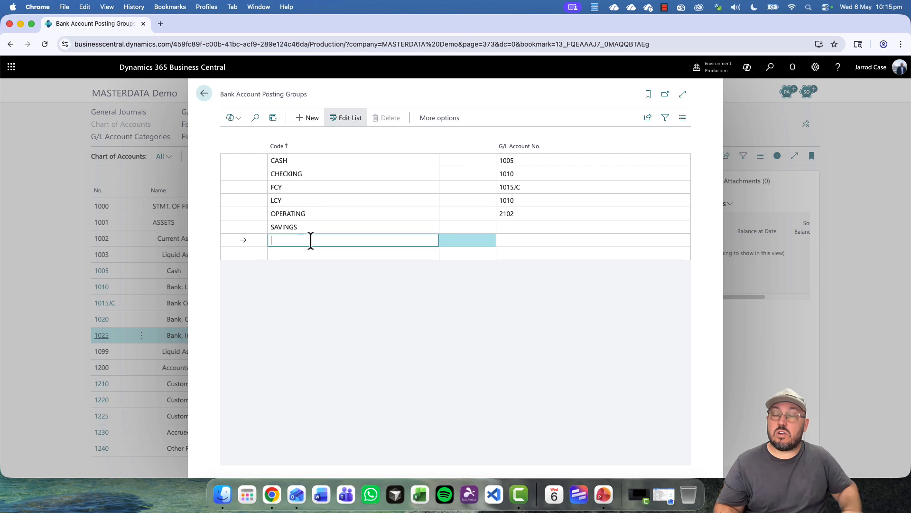
{"action": "type", "text": "Investment"}
{"action": "key", "text": "Tab"}
{"action": "type", "text": "10"}
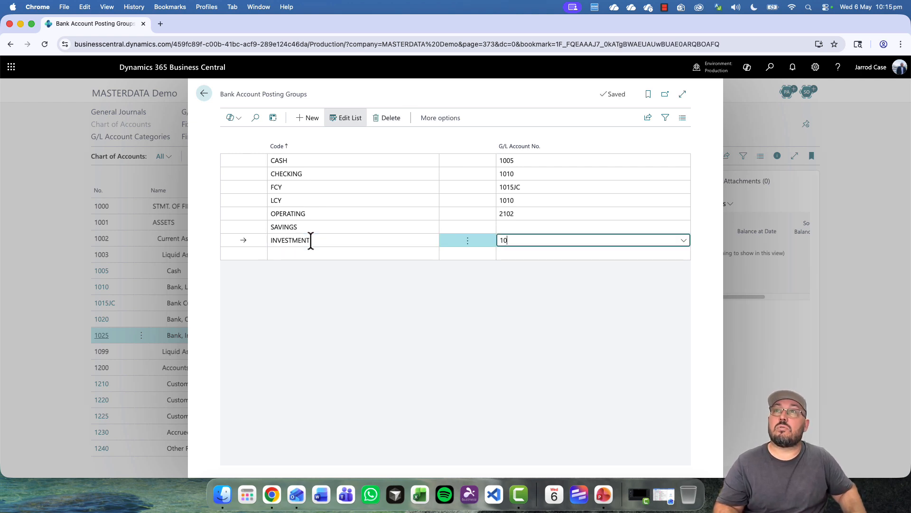
{"action": "key", "text": "Tab"}
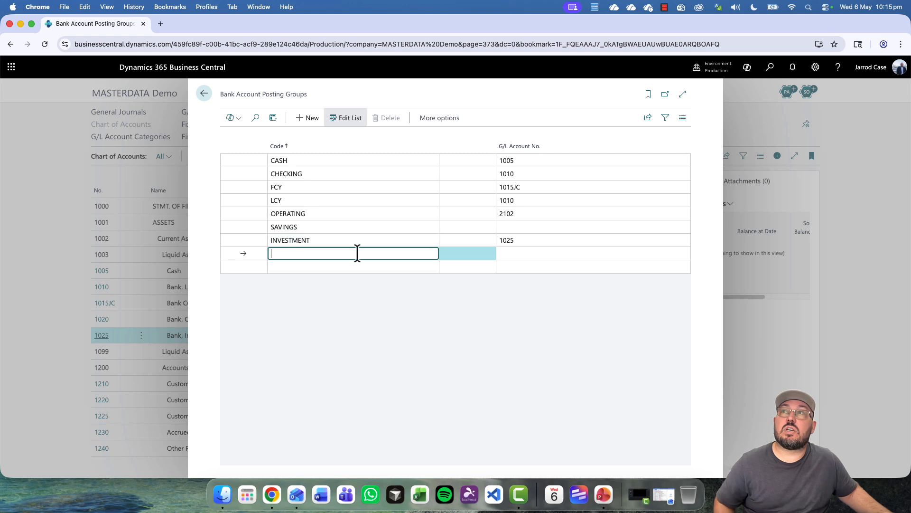
{"action": "left_click", "coordinate": [364, 239]}
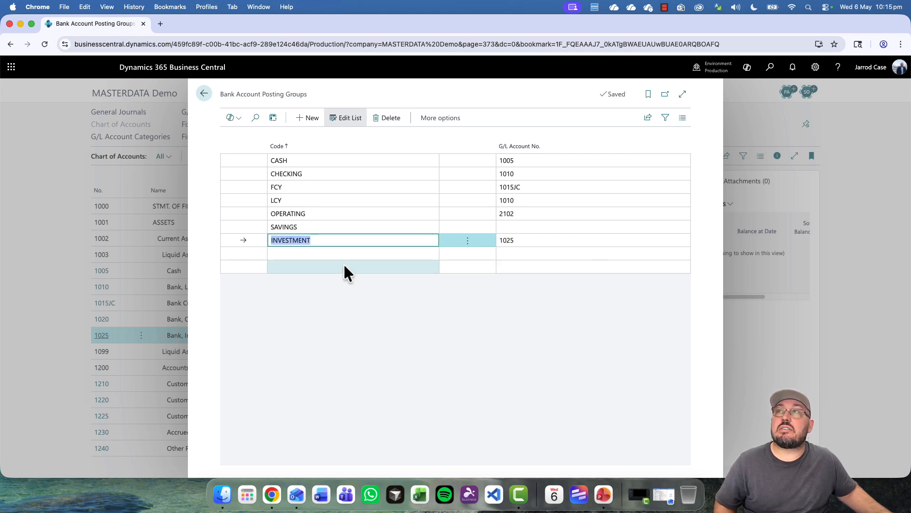
{"action": "left_click", "coordinate": [203, 95]}
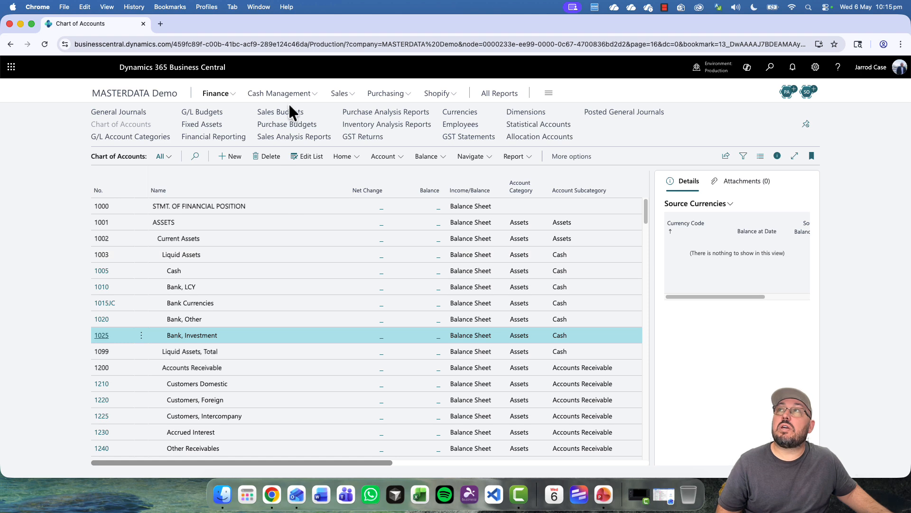
- Create new bank account card B010, expanded to full width with the FactBox hidden
{"action": "mouse_move", "coordinate": [293, 100]}
{"action": "left_click", "coordinate": [313, 113]}
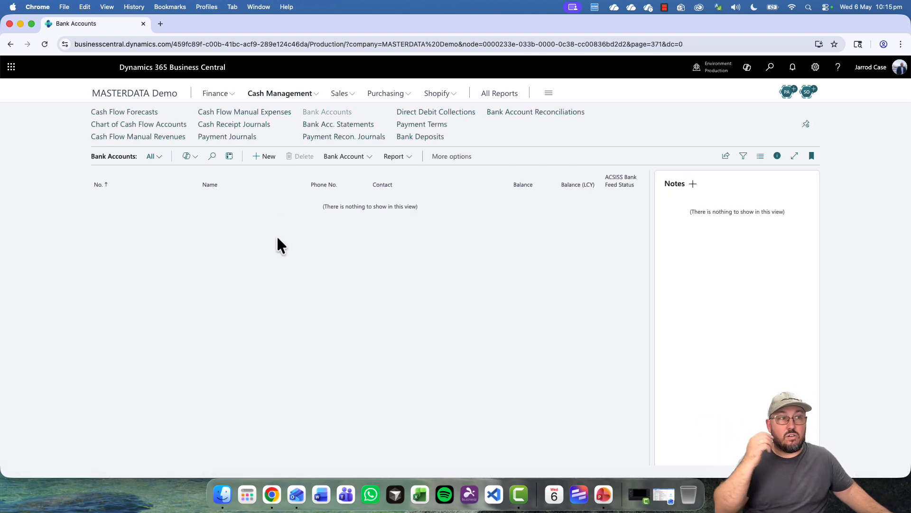
{"action": "left_click", "coordinate": [265, 157]}
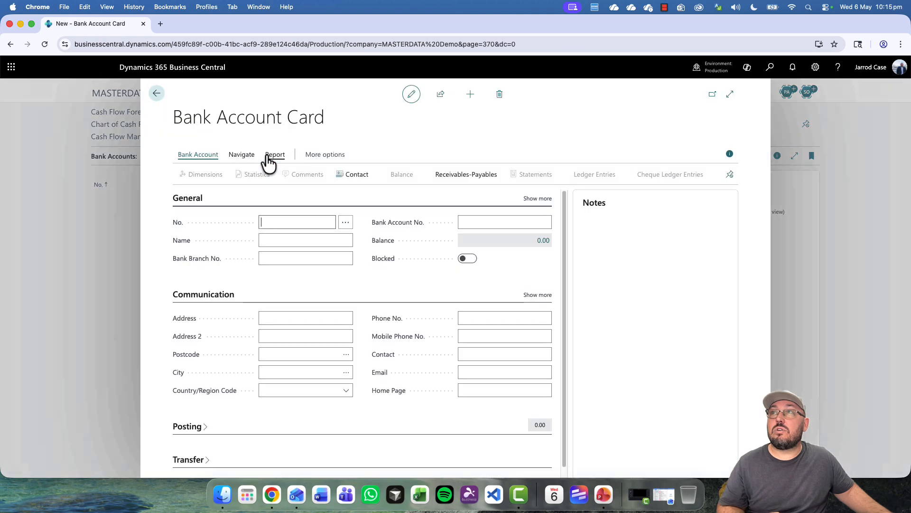
{"action": "left_click", "coordinate": [730, 94]}
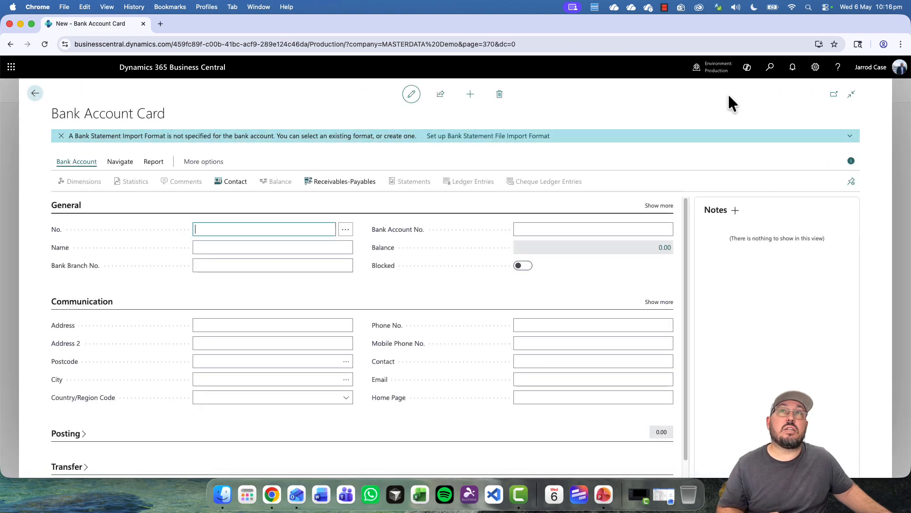
{"action": "left_click", "coordinate": [851, 161]}
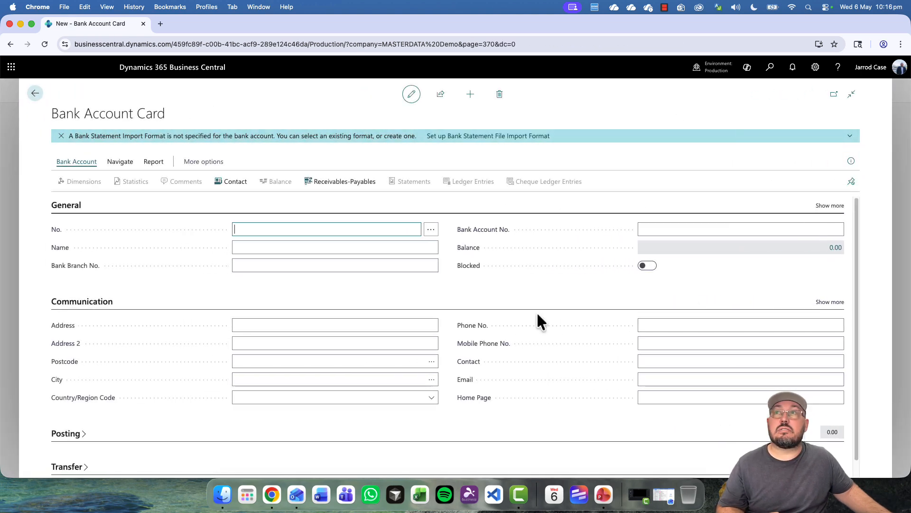
- Show all General and Communication fields and expand the Posting and Transfer FastTabs
{"action": "left_click", "coordinate": [831, 206]}
{"action": "scroll", "coordinate": [830, 332], "scroll_direction": "down", "scroll_amount": 5}
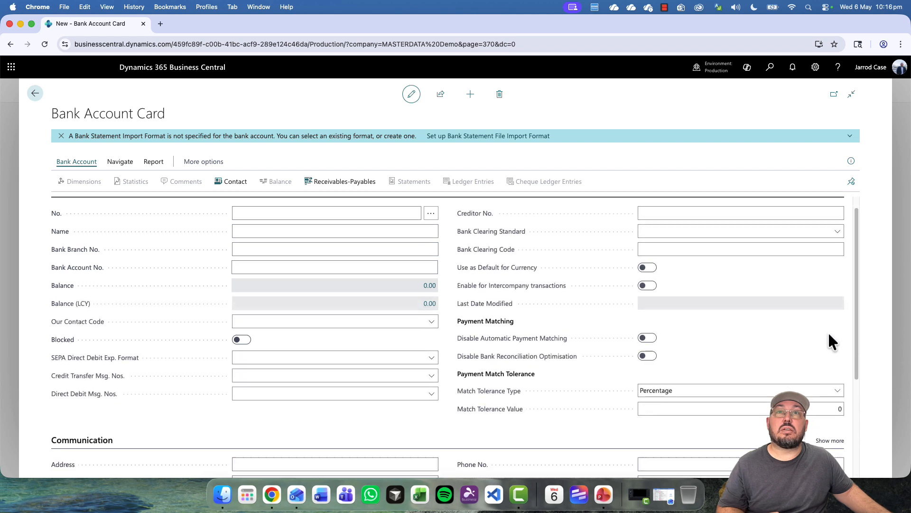
{"action": "left_click", "coordinate": [830, 284]}
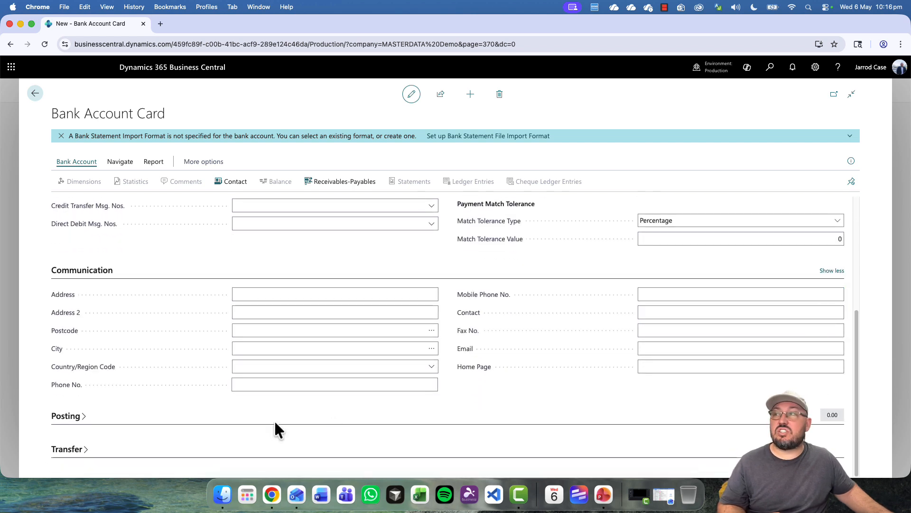
{"action": "left_click", "coordinate": [60, 426]}
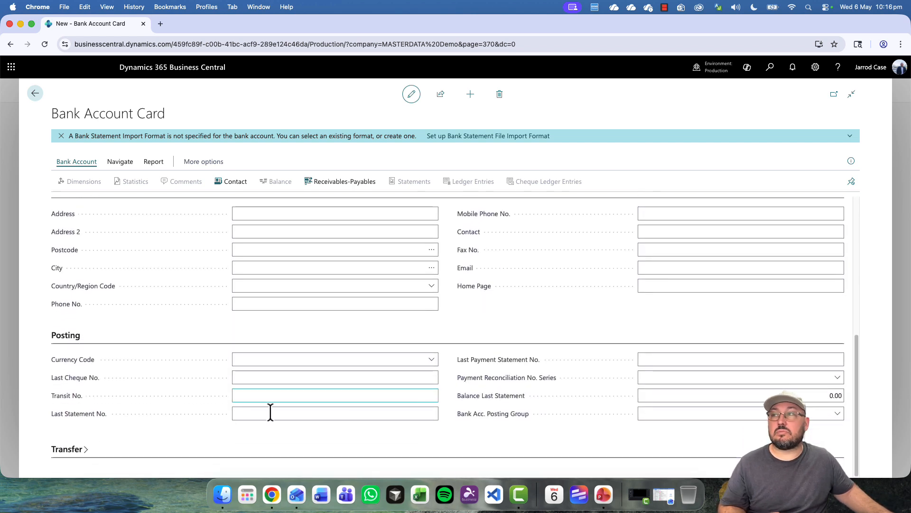
{"action": "left_click", "coordinate": [71, 450]}
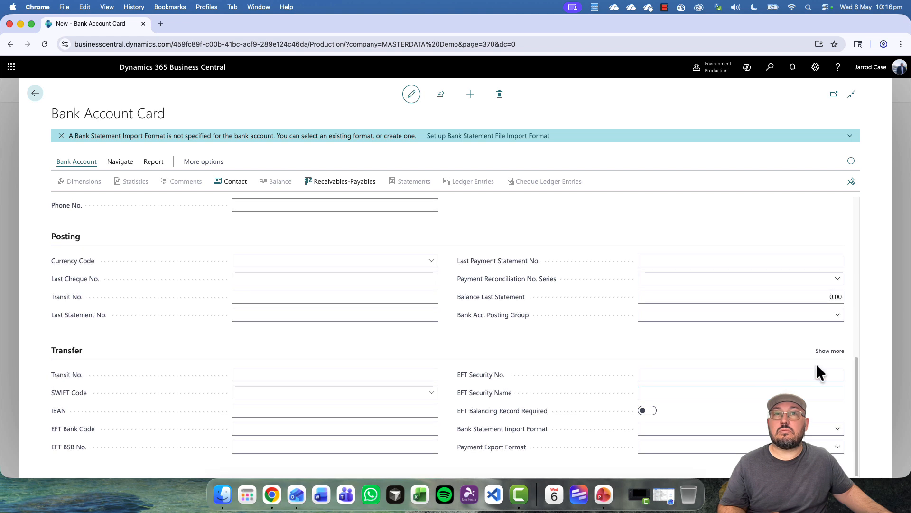
{"action": "scroll", "coordinate": [569, 349], "scroll_direction": "up", "scroll_amount": 10}
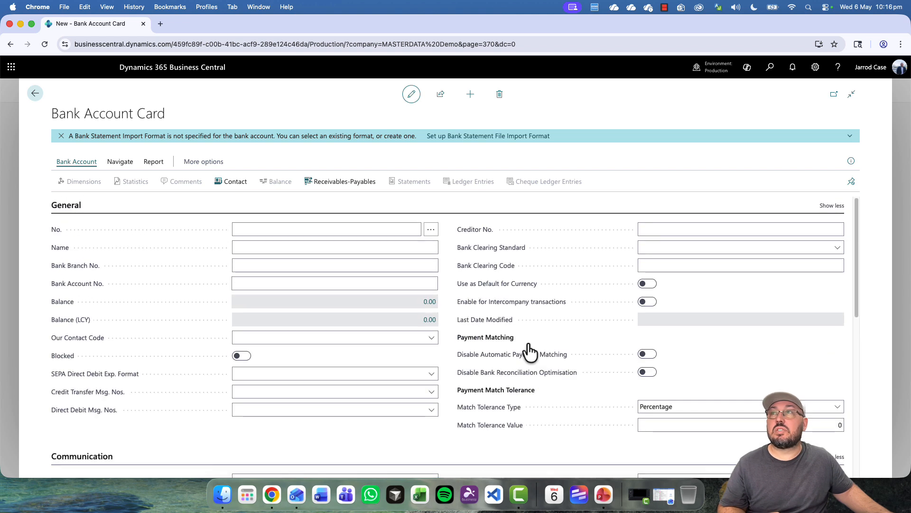
{"action": "left_click", "coordinate": [260, 247]}
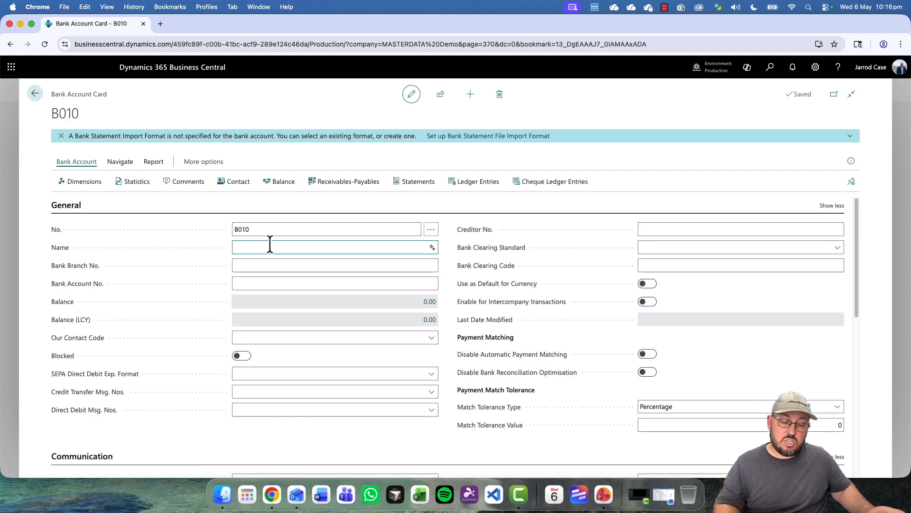
{"action": "type", "text": "Investment"}
{"action": "key", "text": "Tab"}
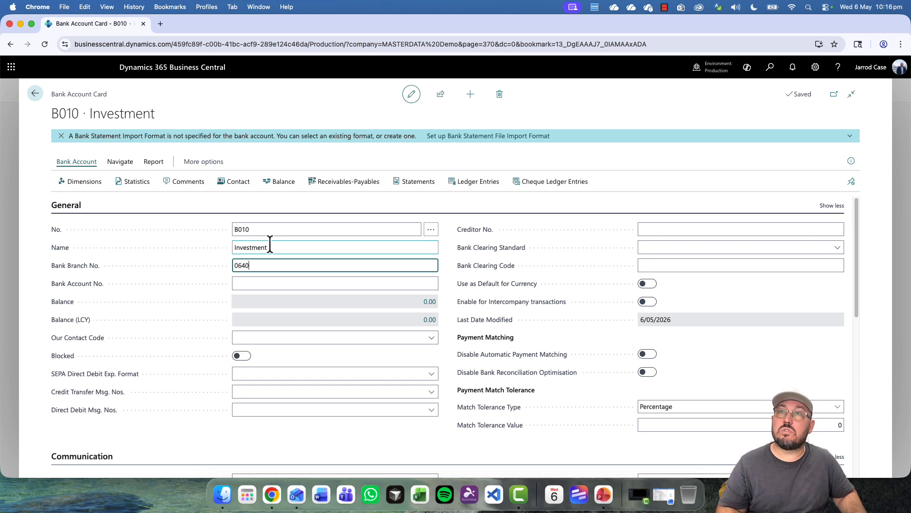
{"action": "key", "text": "Tab"}
{"action": "type", "text": "123456789"}
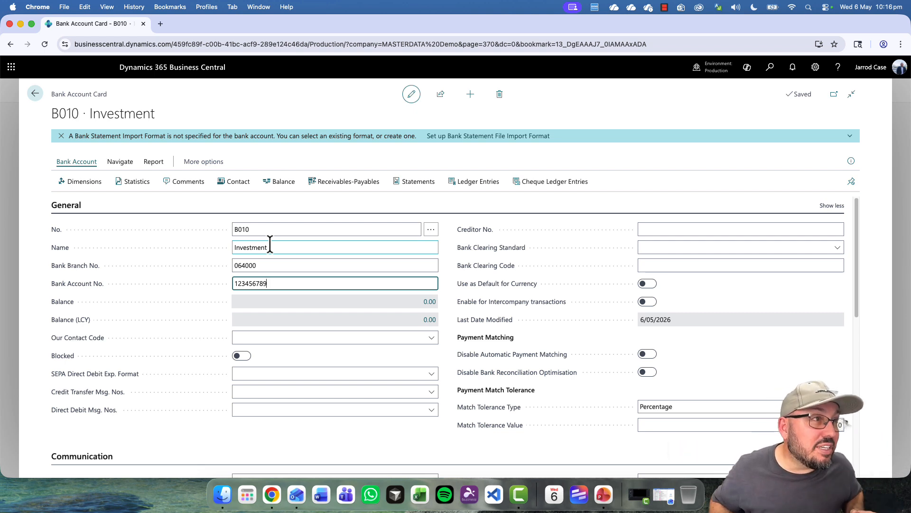
{"action": "key", "text": "Tab"}
{"action": "key", "text": "Tab"}
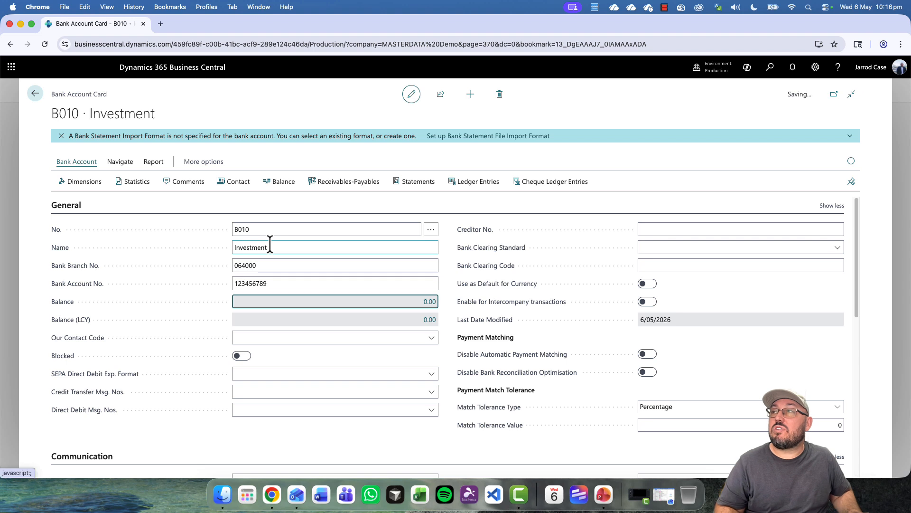
{"action": "key", "text": "Tab"}
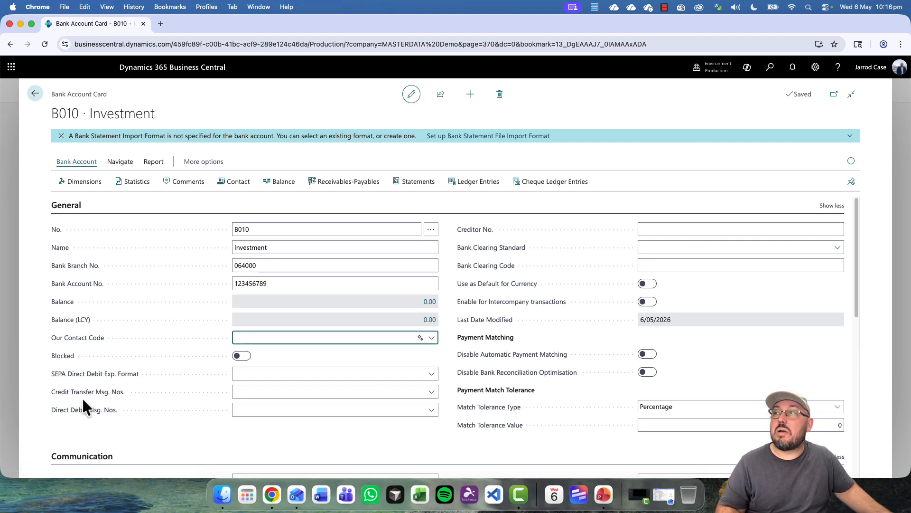
{"action": "left_click", "coordinate": [79, 439]}
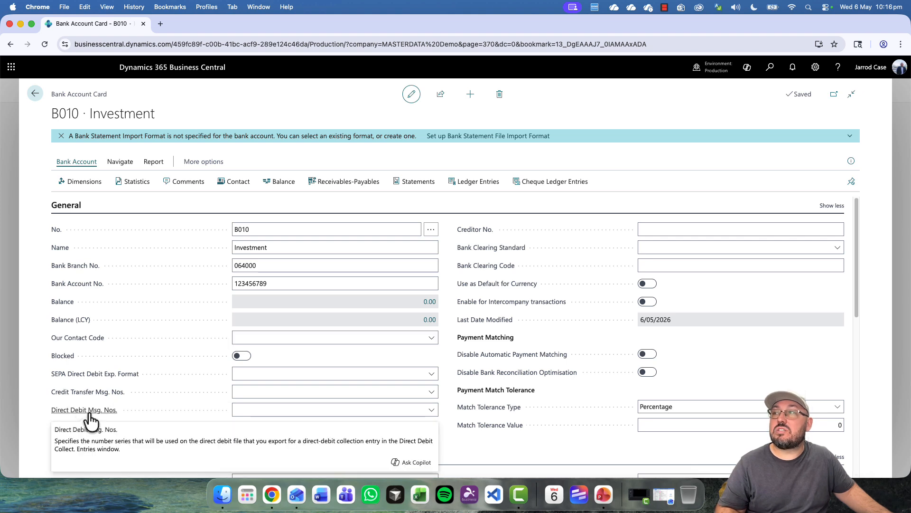
{"action": "left_click", "coordinate": [394, 393]}
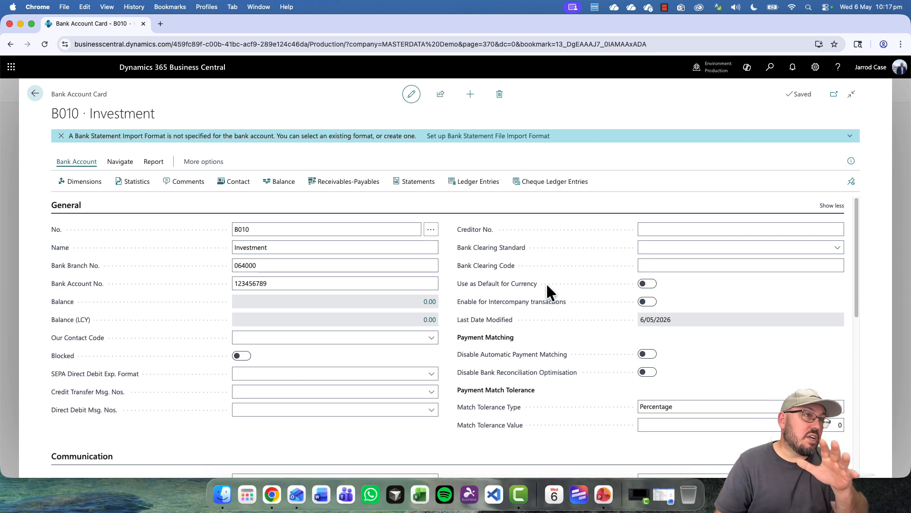
{"action": "left_click", "coordinate": [652, 285]}
{"action": "left_click", "coordinate": [651, 285]}
{"action": "scroll", "coordinate": [608, 359], "scroll_direction": "down", "scroll_amount": 1}
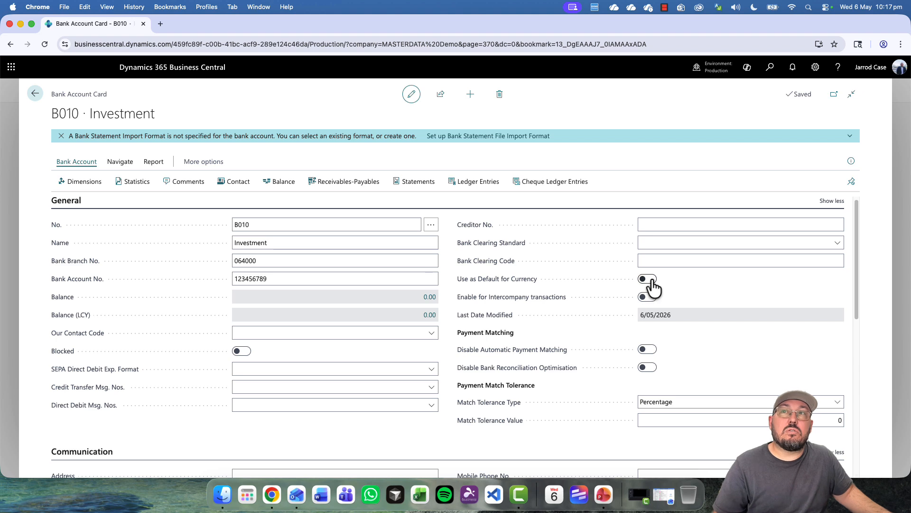
{"action": "scroll", "coordinate": [648, 354], "scroll_direction": "down", "scroll_amount": 1}
{"action": "scroll", "coordinate": [648, 353], "scroll_direction": "down", "scroll_amount": 10}
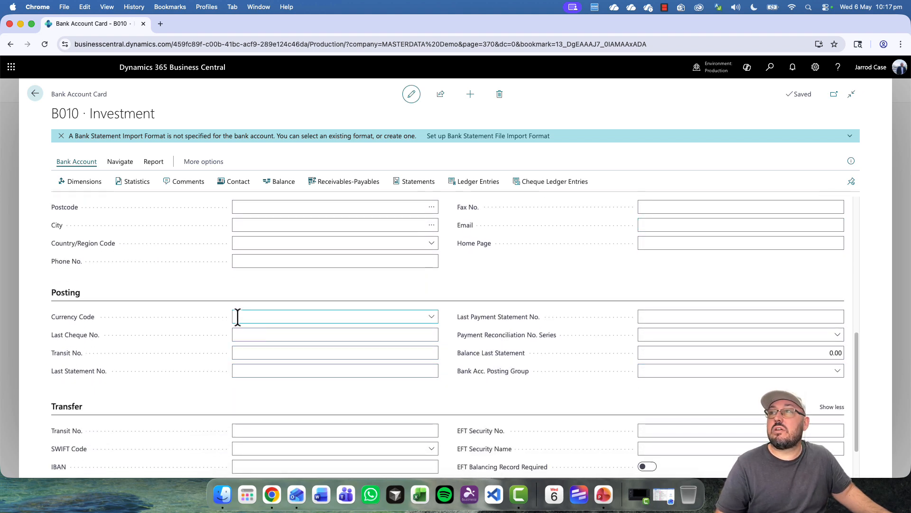
- Enter currency code USD and toggle Use as Default for Currency on, then back off
{"action": "left_click", "coordinate": [266, 315]}
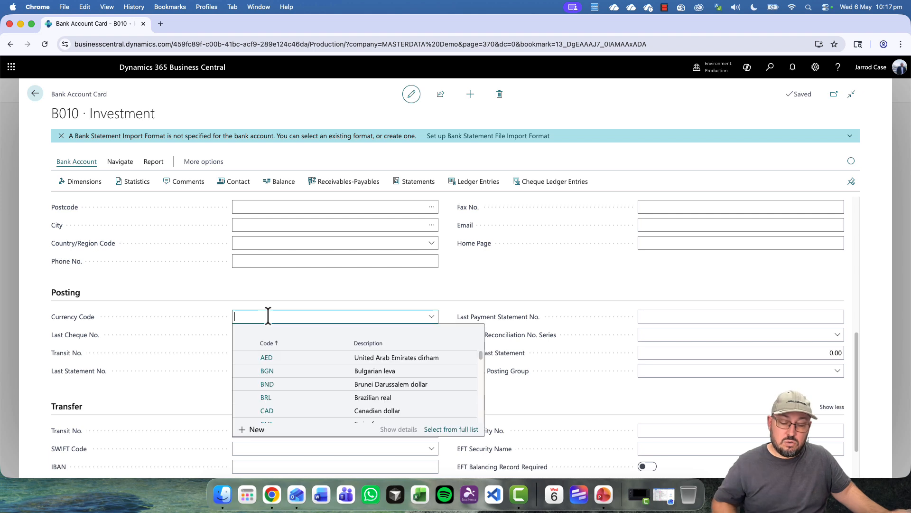
{"action": "type", "text": "usd"}
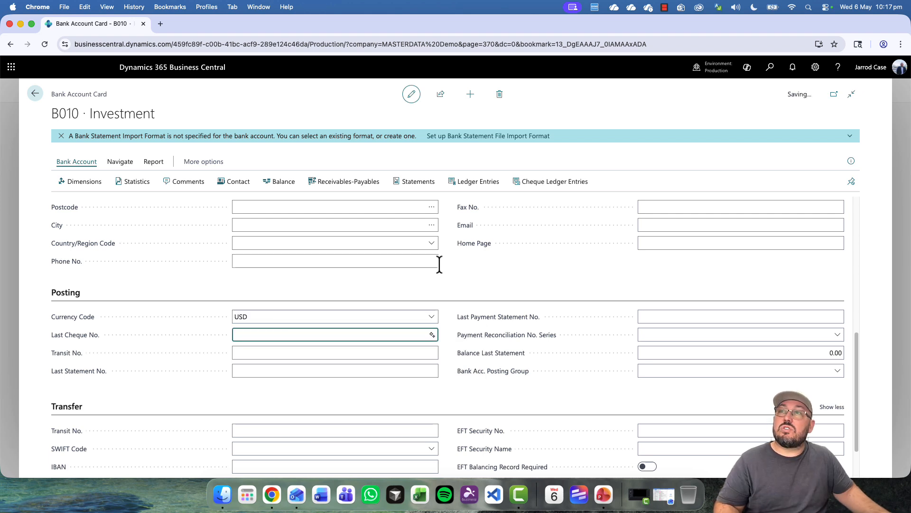
{"action": "scroll", "coordinate": [636, 280], "scroll_direction": "up", "scroll_amount": 7}
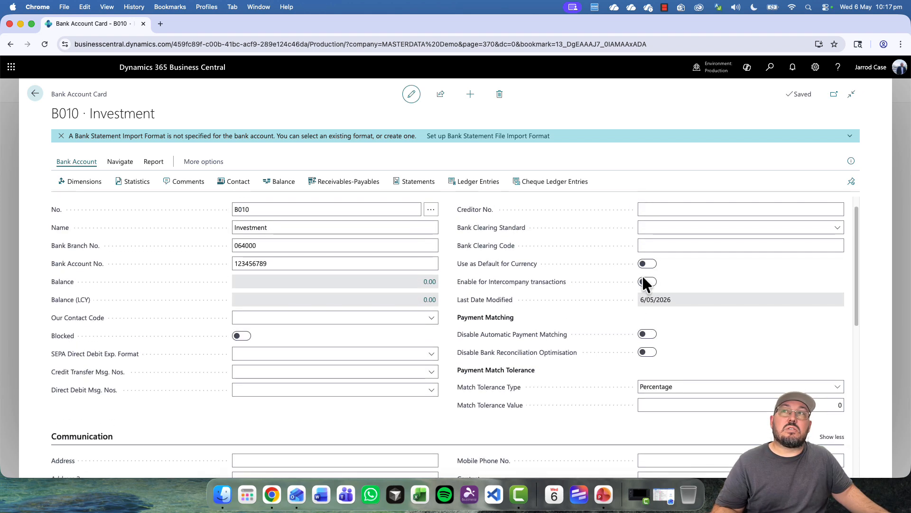
{"action": "left_click", "coordinate": [648, 265]}
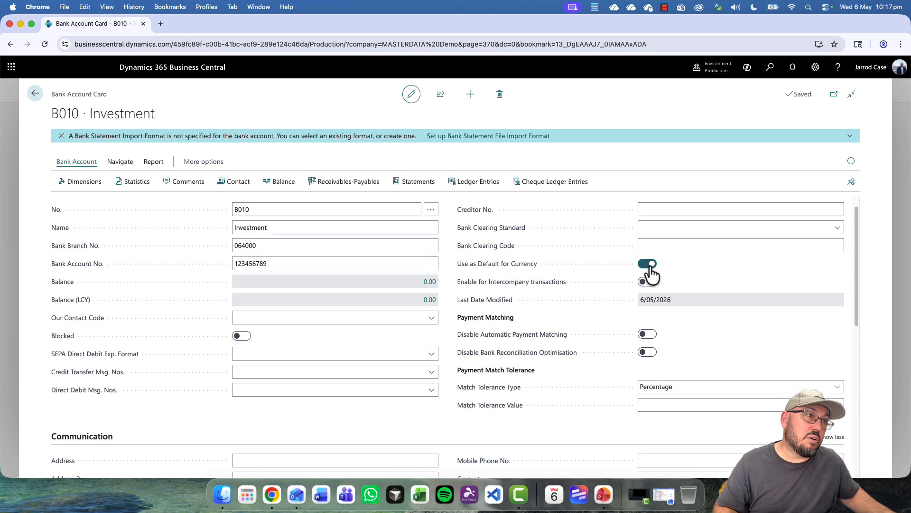
{"action": "scroll", "coordinate": [498, 319], "scroll_direction": "down", "scroll_amount": 1}
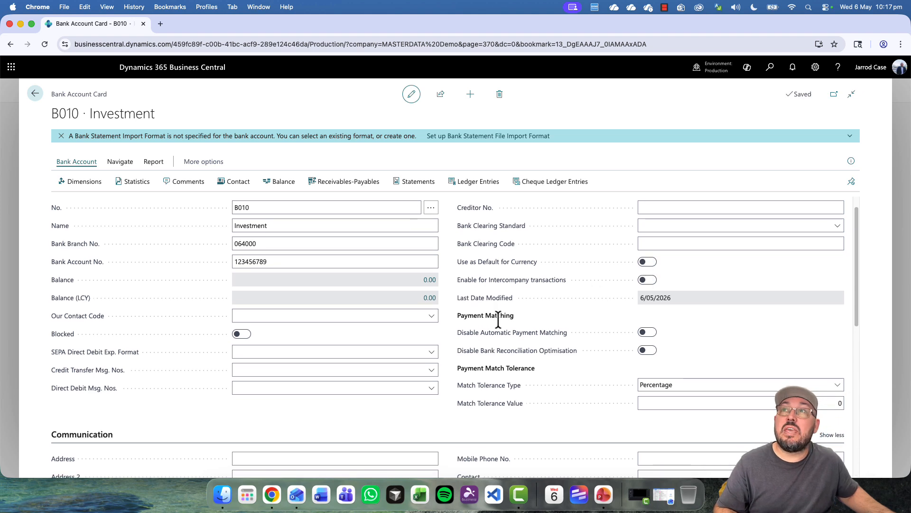
{"action": "scroll", "coordinate": [499, 319], "scroll_direction": "up", "scroll_amount": 1}
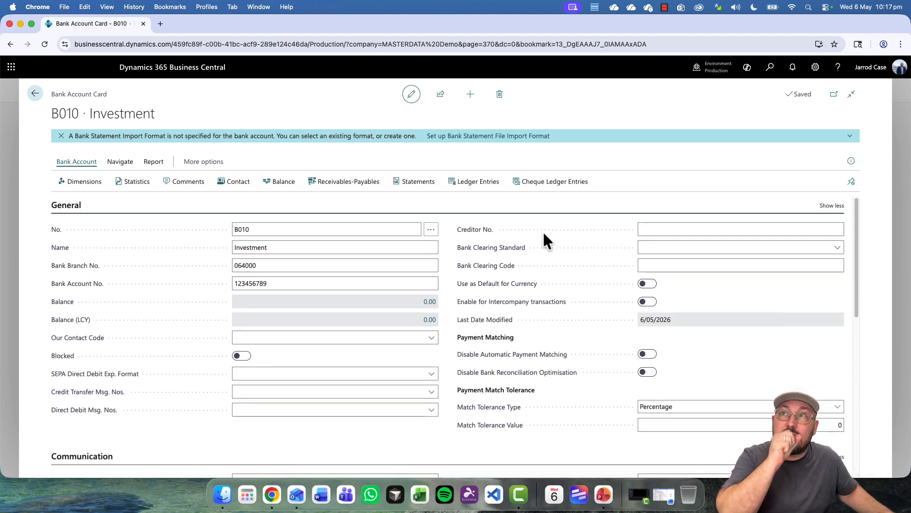
{"action": "left_click", "coordinate": [266, 248]}
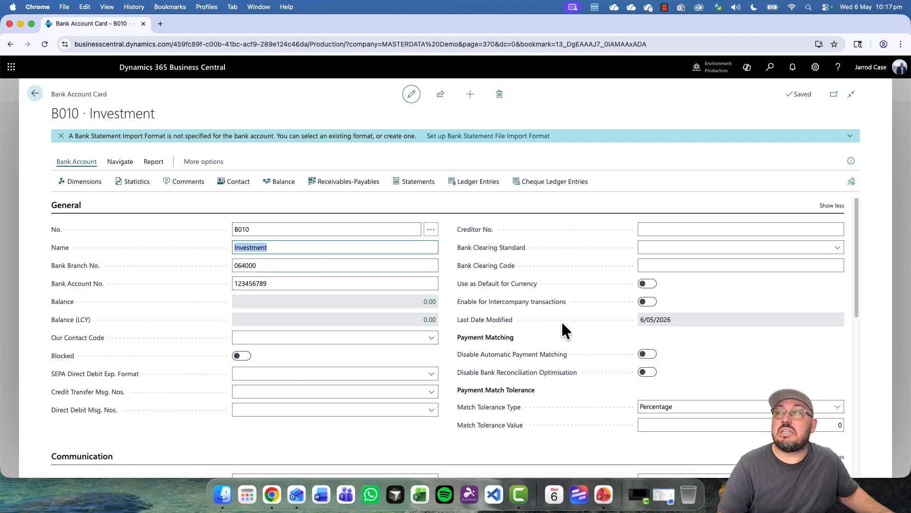
- Enter the bank's street address and choose postcode 4000 (Brisbane) from the Postcodes lookup
{"action": "scroll", "coordinate": [561, 323], "scroll_direction": "down", "scroll_amount": 5}
{"action": "left_click", "coordinate": [333, 288]}
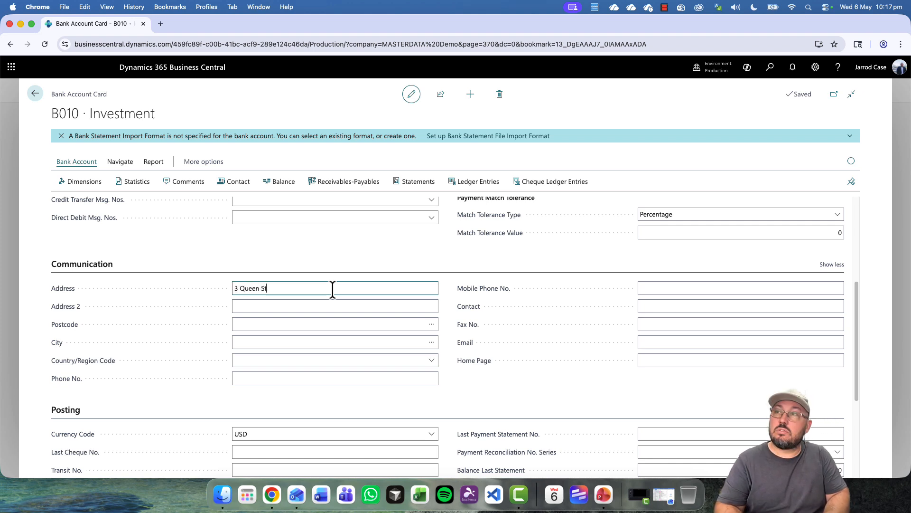
{"action": "key", "text": "Tab"}
{"action": "key", "text": "Tab"}
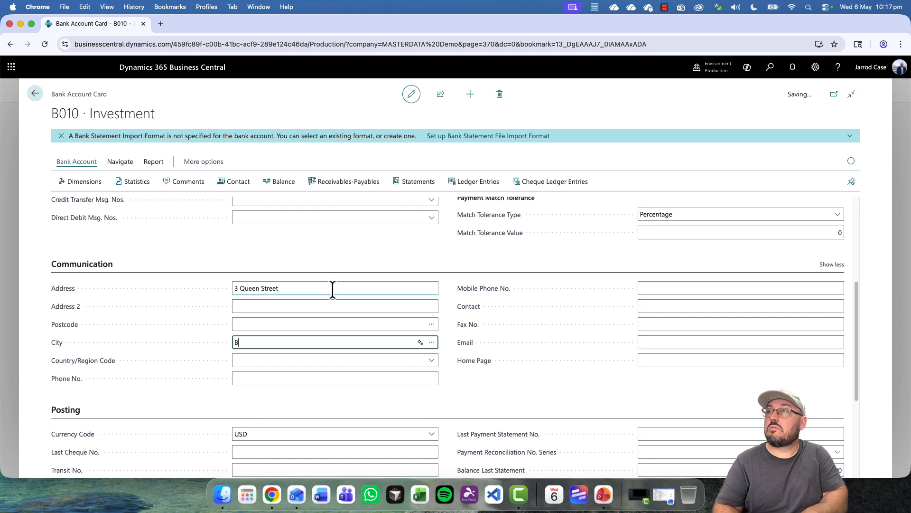
{"action": "key", "text": "Tab"}
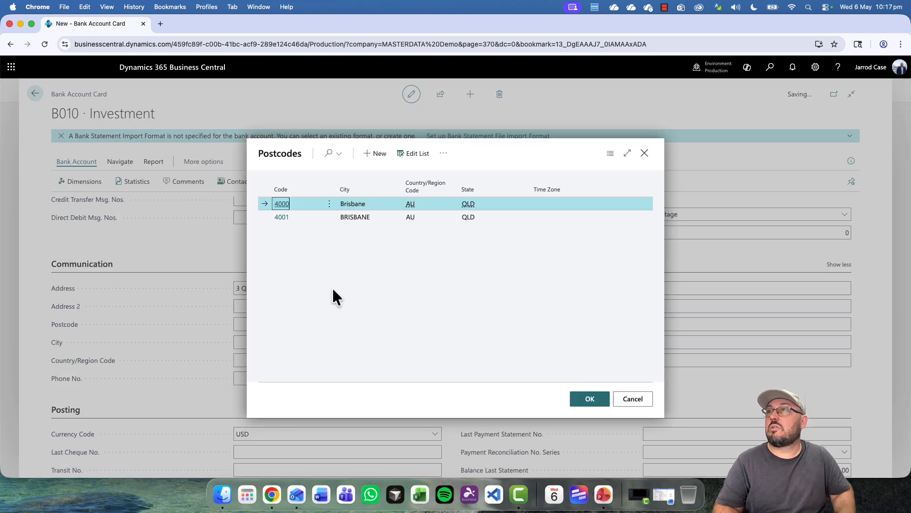
{"action": "left_click", "coordinate": [587, 398]}
{"action": "left_click", "coordinate": [280, 374]}
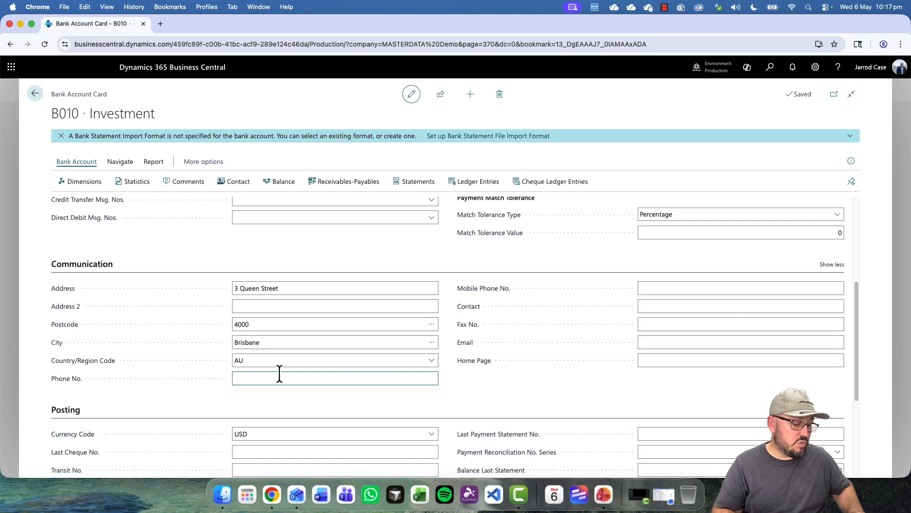
{"action": "key", "text": "Tab"}
{"action": "key", "text": "Tab"}
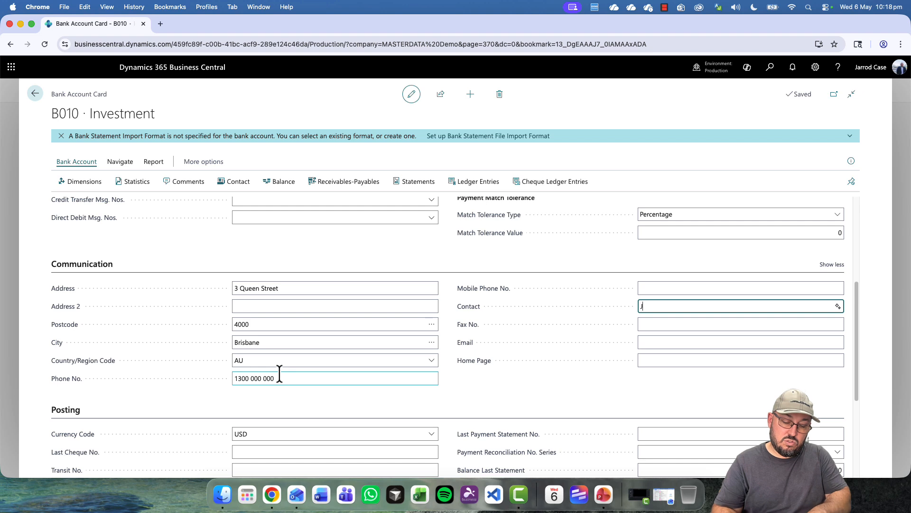
{"action": "key", "text": "Tab"}
{"action": "key", "text": "Tab"}
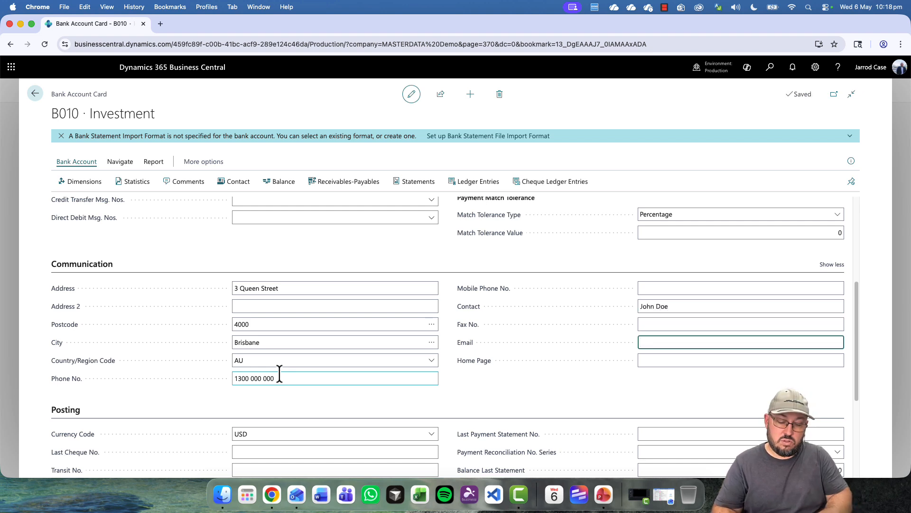
{"action": "key", "text": "Tab"}
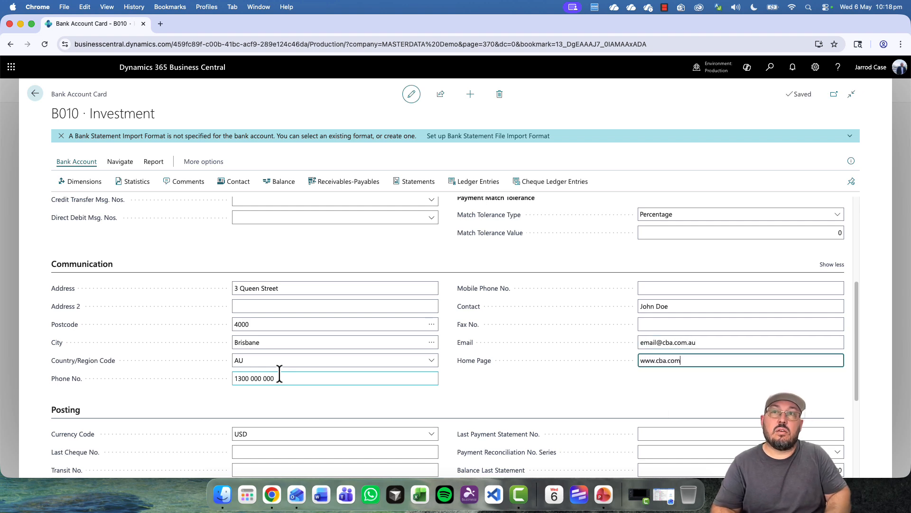
{"action": "left_click", "coordinate": [486, 399]}
{"action": "left_click", "coordinate": [274, 340]}
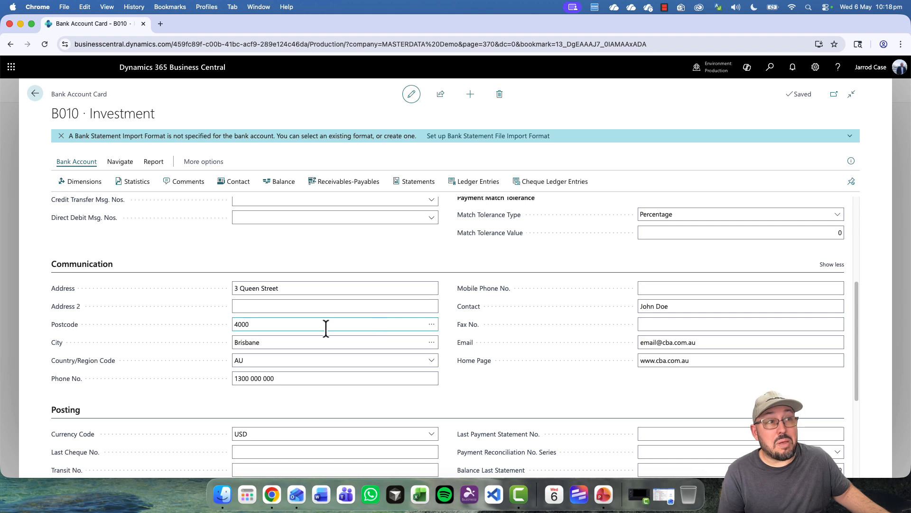
- Clear the USD currency code from the card
{"action": "scroll", "coordinate": [327, 326], "scroll_direction": "down", "scroll_amount": 3}
{"action": "left_click", "coordinate": [329, 362]}
{"action": "key", "text": "BackSpace"}
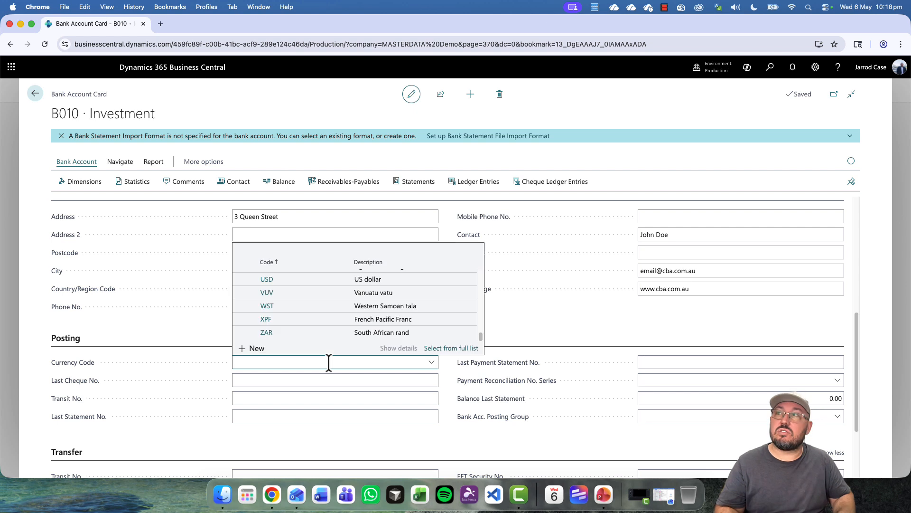
{"action": "key", "text": "Tab"}
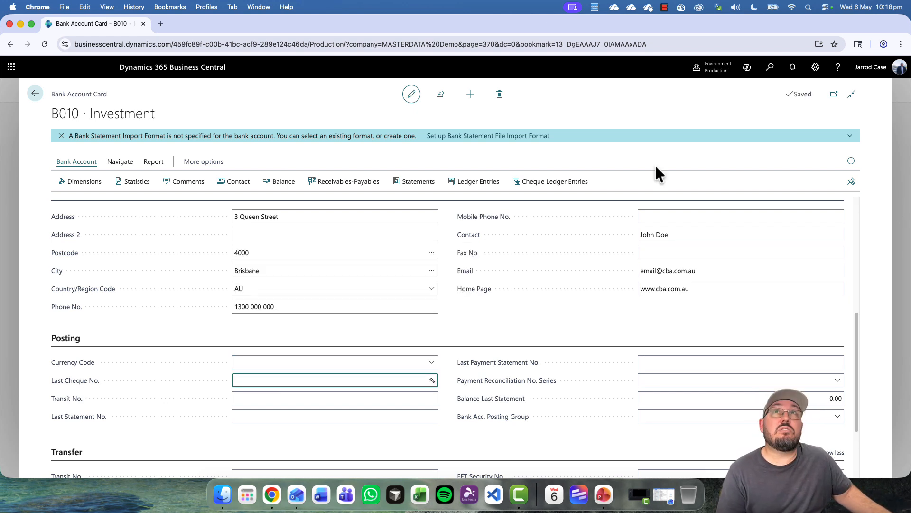
- Personalise the bank account card to hide the Last Cheque No. field
{"action": "left_click", "coordinate": [816, 67]}
{"action": "left_click", "coordinate": [777, 138]}
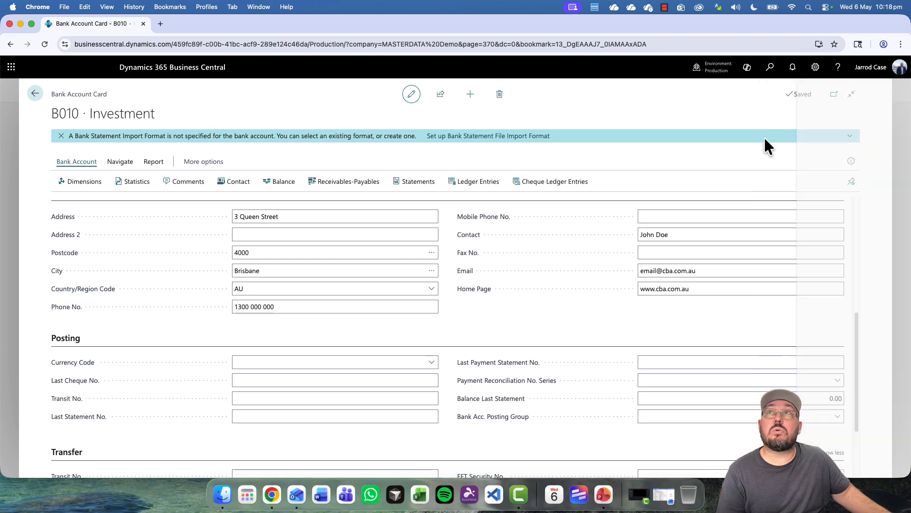
{"action": "left_click", "coordinate": [435, 403]}
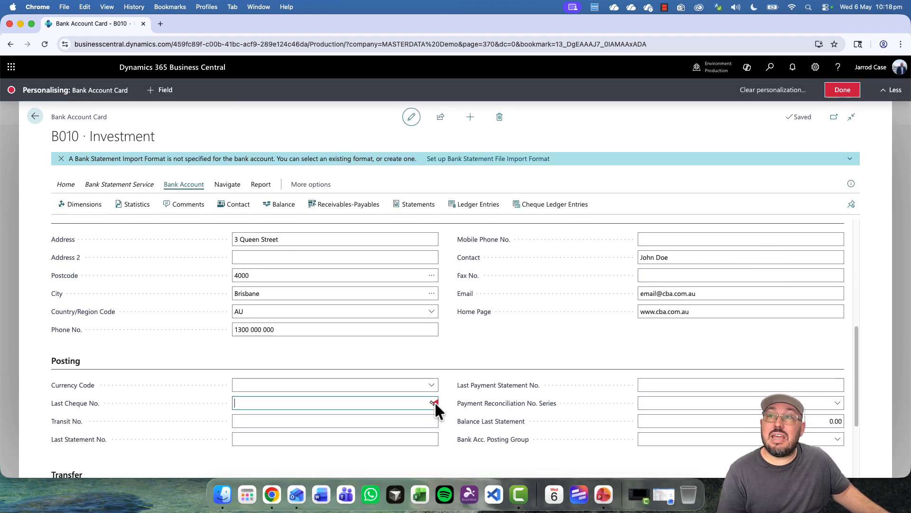
{"action": "left_click", "coordinate": [466, 335]}
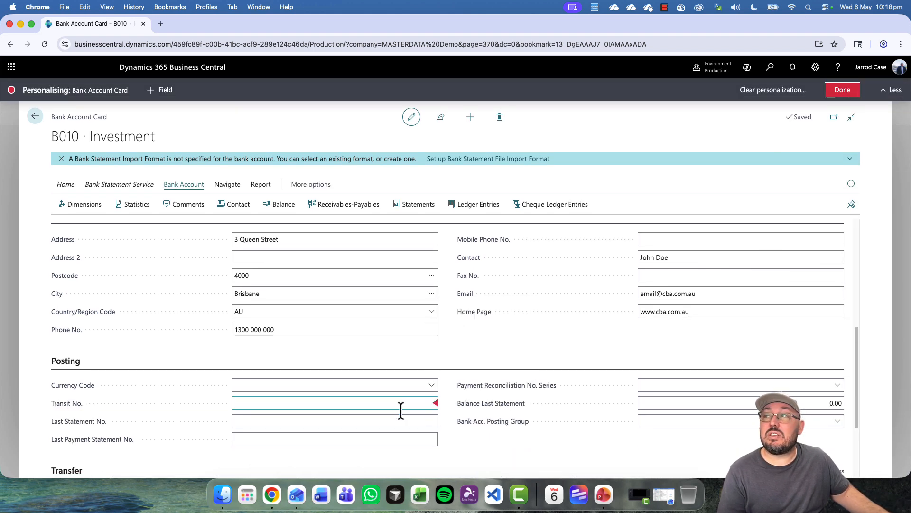
{"action": "left_click", "coordinate": [832, 98]}
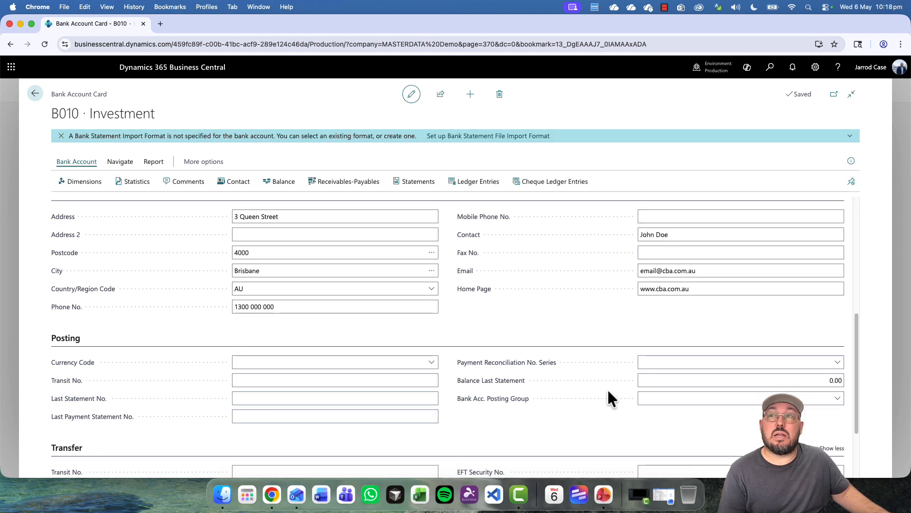
- Set Bank Acc. Posting Group to INVESTMENT
{"action": "left_click", "coordinate": [659, 363]}
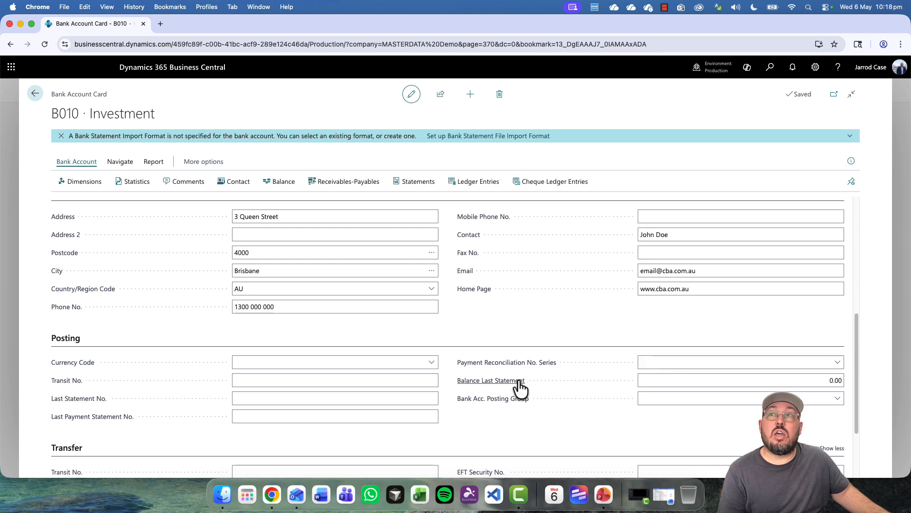
{"action": "left_click", "coordinate": [708, 376]}
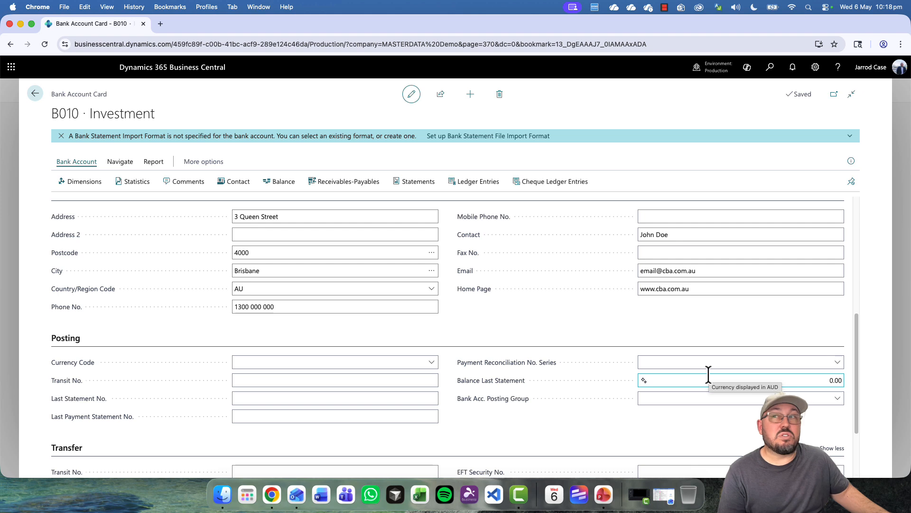
{"action": "left_click", "coordinate": [682, 398]}
{"action": "left_click", "coordinate": [706, 353]}
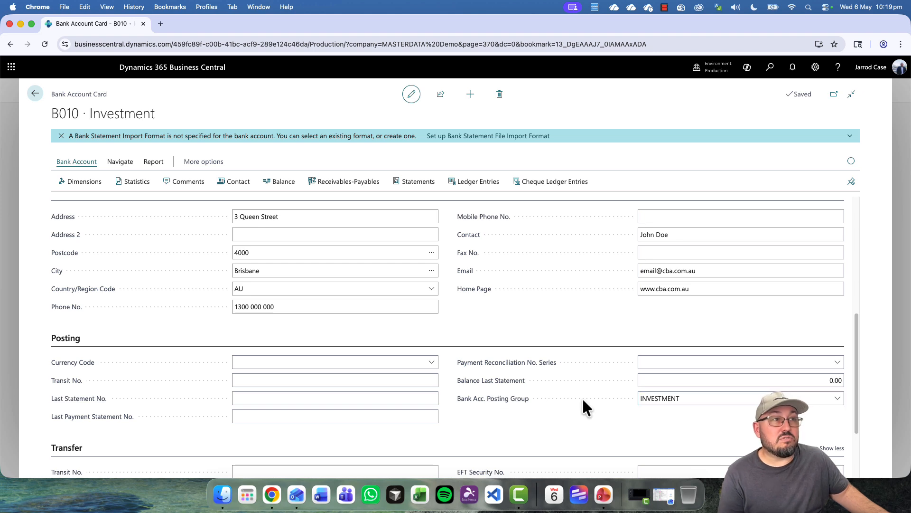
- On the Transfer FastTab, enter the EFT Bank Code and EFT BSB No. 064000
{"action": "scroll", "coordinate": [582, 400], "scroll_direction": "down", "scroll_amount": 1}
{"action": "scroll", "coordinate": [583, 401], "scroll_direction": "down", "scroll_amount": 3}
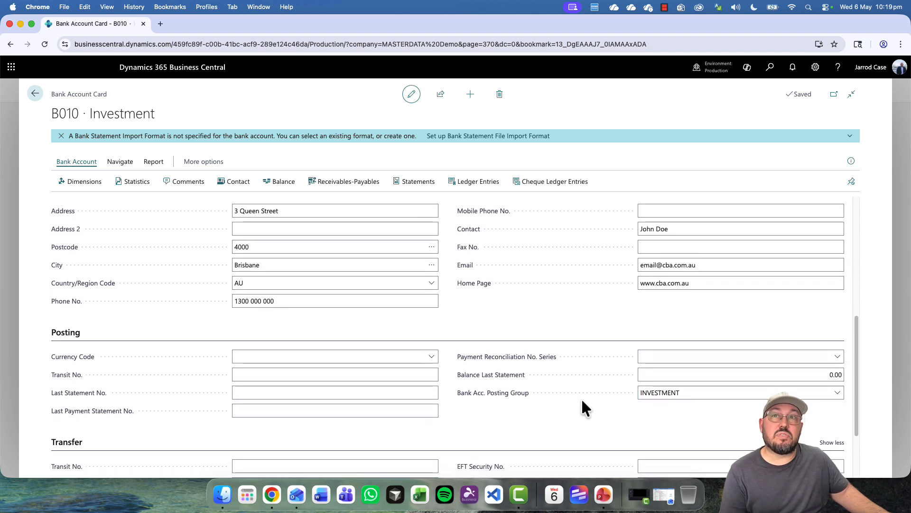
{"action": "scroll", "coordinate": [582, 402], "scroll_direction": "down", "scroll_amount": 2}
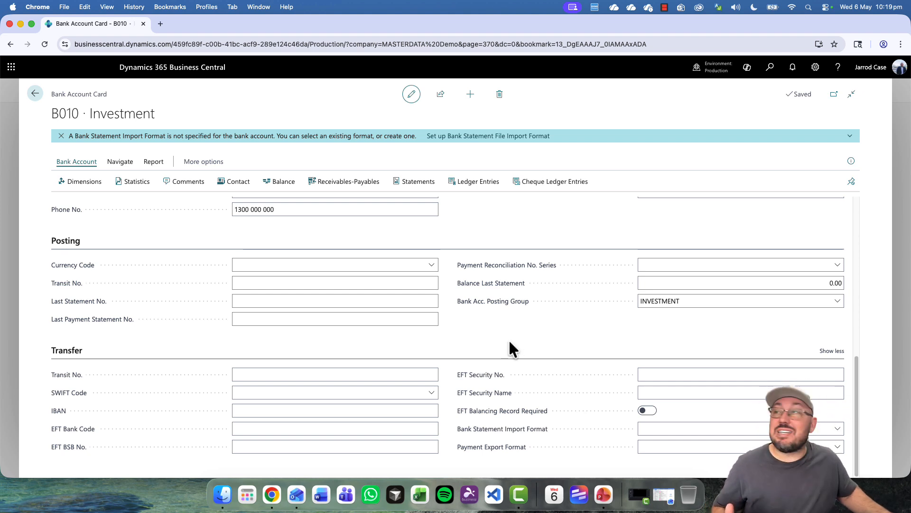
{"action": "left_click", "coordinate": [311, 375]}
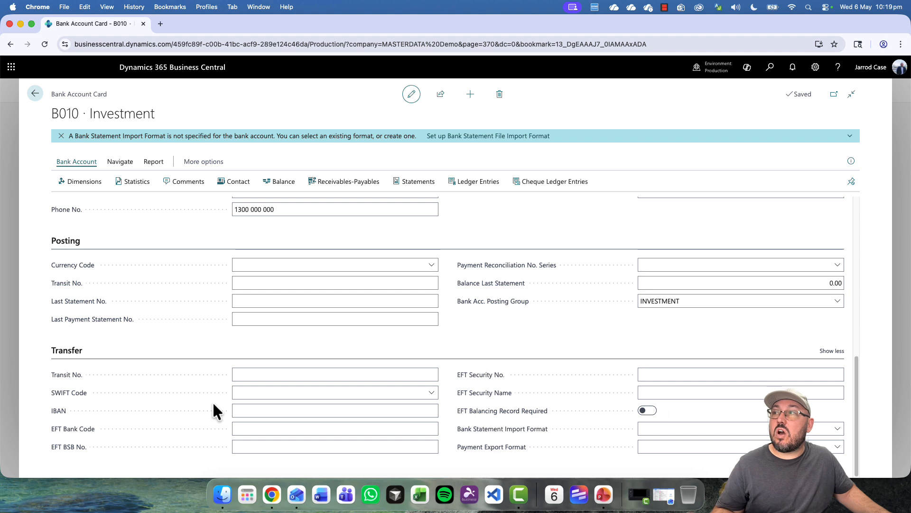
{"action": "left_click", "coordinate": [265, 428]}
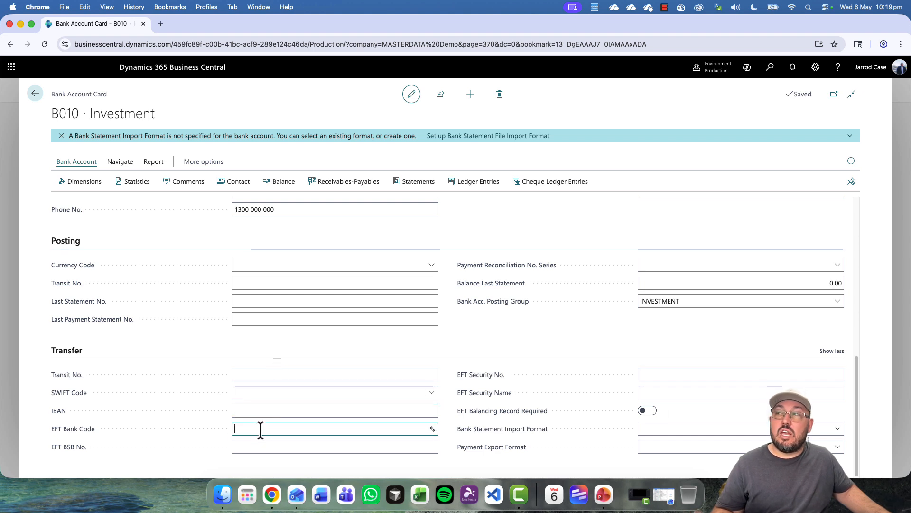
{"action": "type", "text": "123456789"}
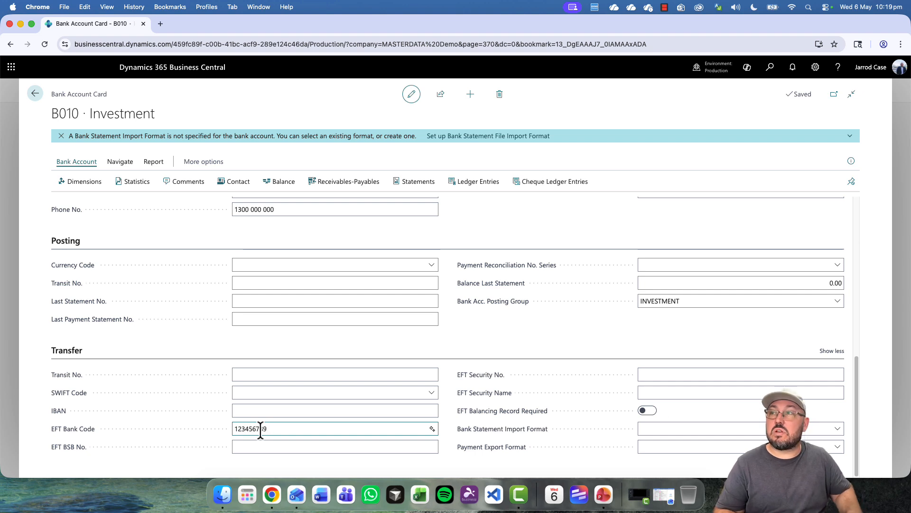
{"action": "key", "text": "Tab"}
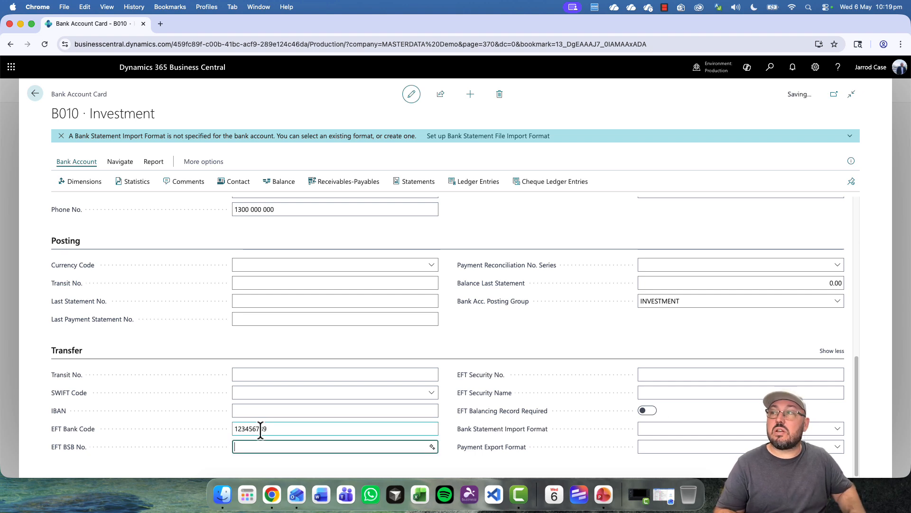
{"action": "key", "text": "Tab"}
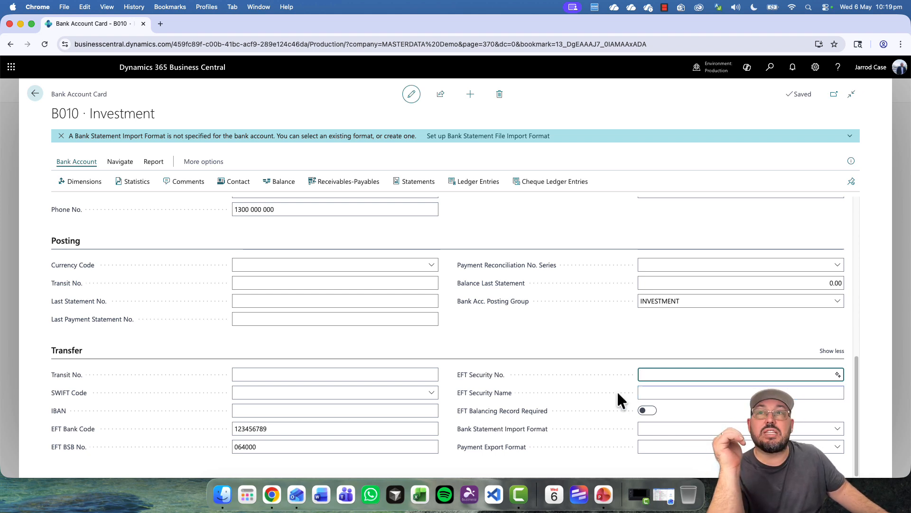
{"action": "left_click", "coordinate": [582, 387]}
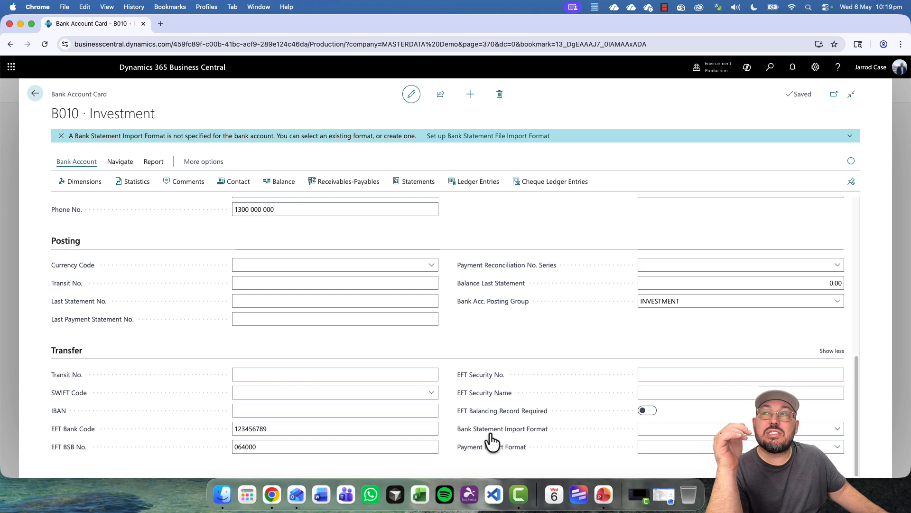
{"action": "mouse_move", "coordinate": [494, 440]}
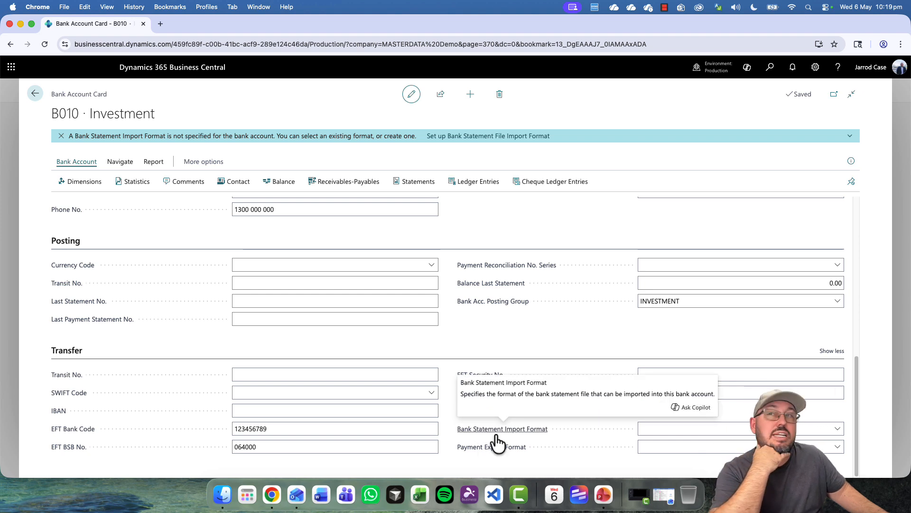
{"action": "left_click", "coordinate": [692, 428]}
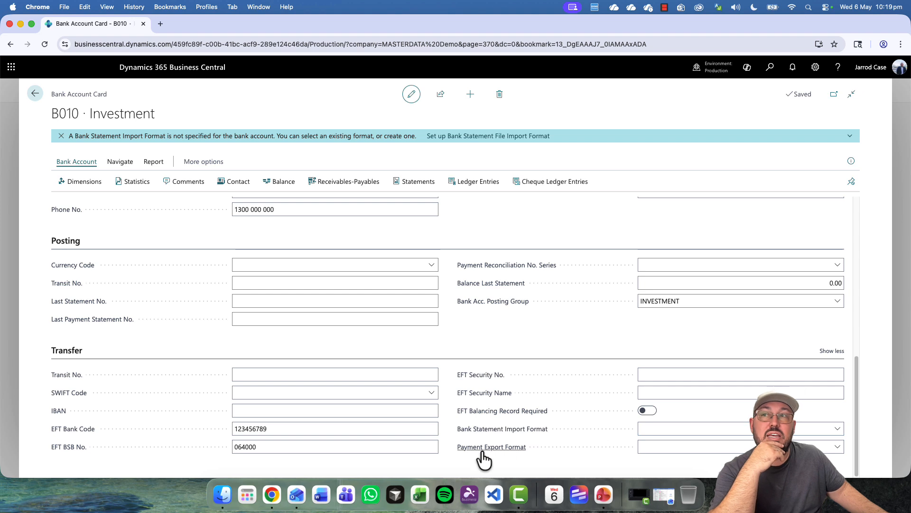
- Set Payment Export Format to SEPACT, review the import format list, then search 'bank import'
{"action": "left_click", "coordinate": [838, 447]}
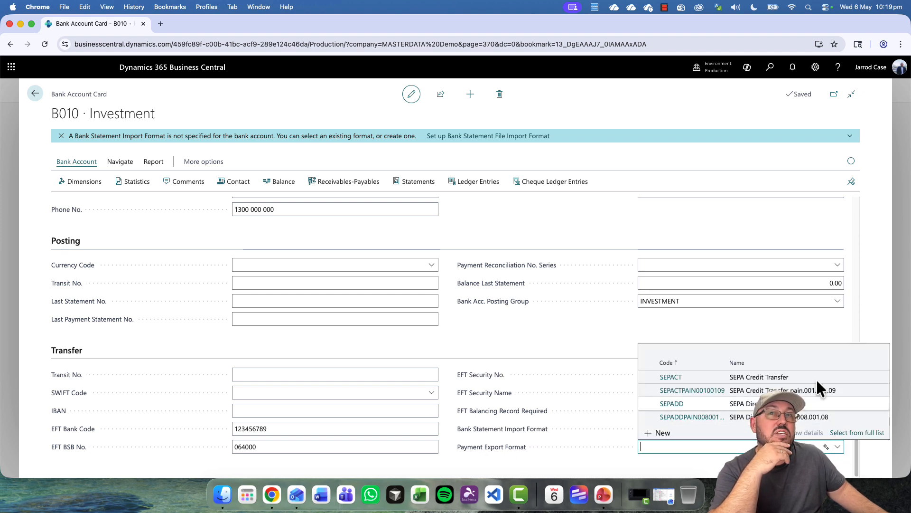
{"action": "left_click", "coordinate": [789, 377]}
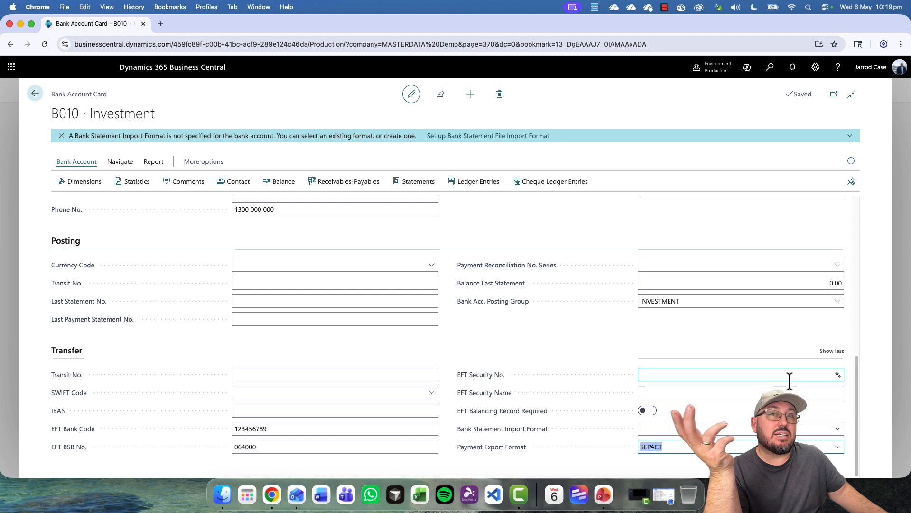
{"action": "left_click", "coordinate": [842, 429]}
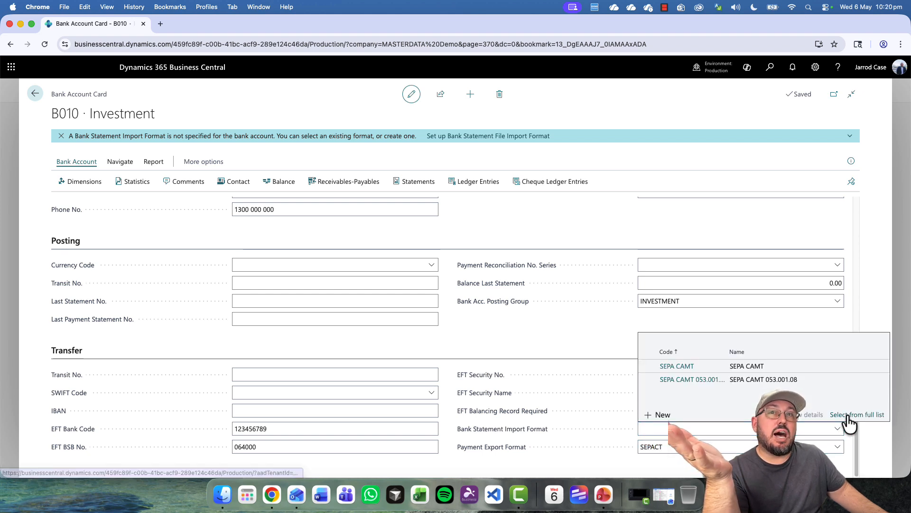
{"action": "left_click", "coordinate": [849, 415]}
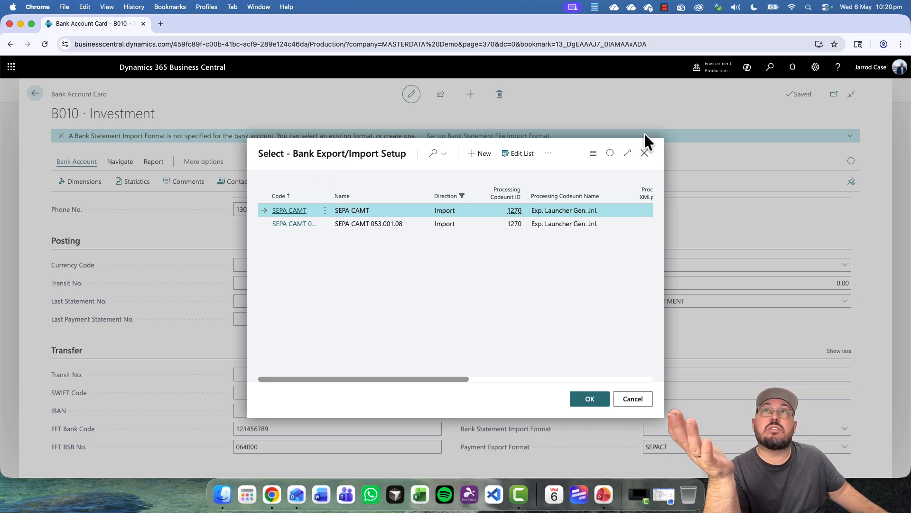
{"action": "left_click", "coordinate": [645, 153]}
{"action": "left_click", "coordinate": [770, 68]}
{"action": "type", "text": "bank import"}
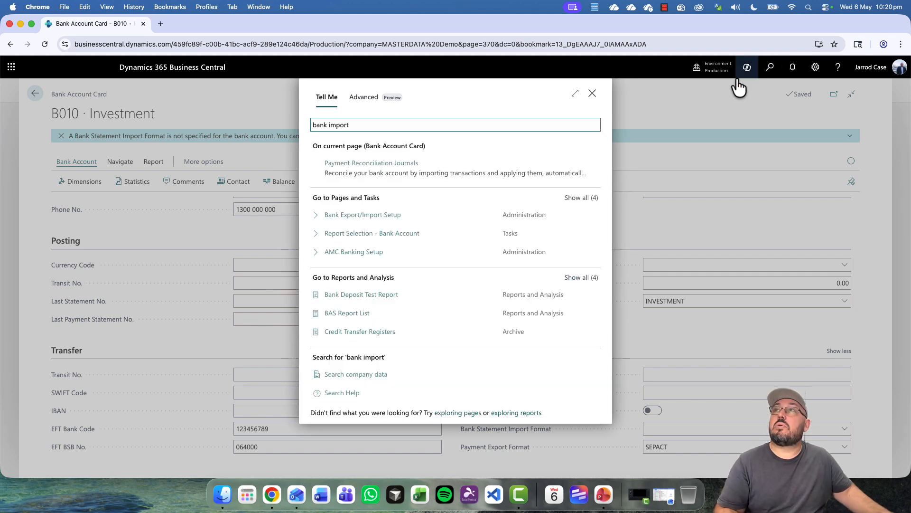
- Briefly open Bank Export/Import Setup, then recheck the payment export and statement import choices
{"action": "left_click", "coordinate": [375, 216]}
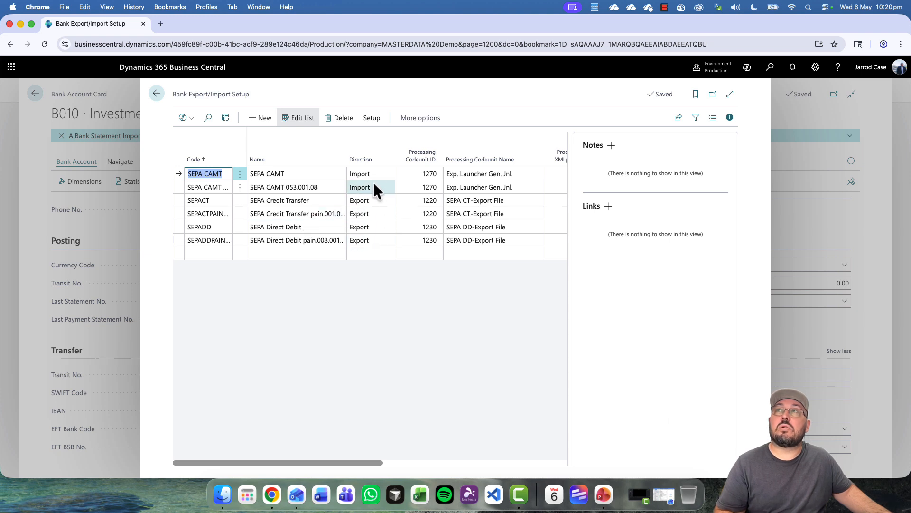
{"action": "key", "text": "Escape"}
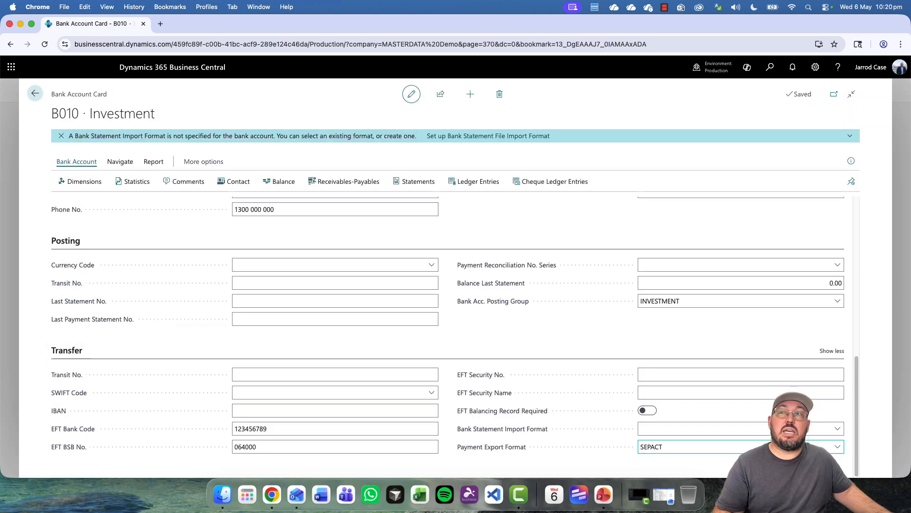
{"action": "left_click", "coordinate": [790, 446]}
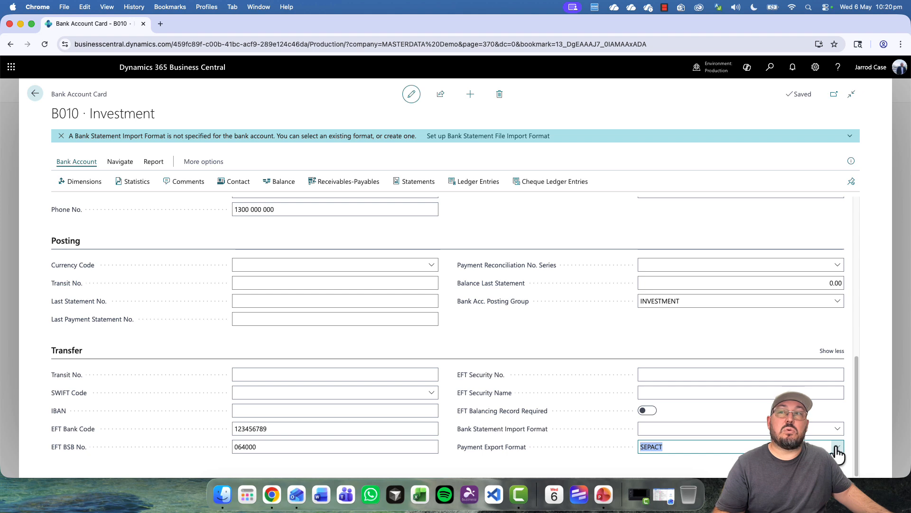
{"action": "left_click", "coordinate": [837, 448]}
{"action": "key", "text": "Escape"}
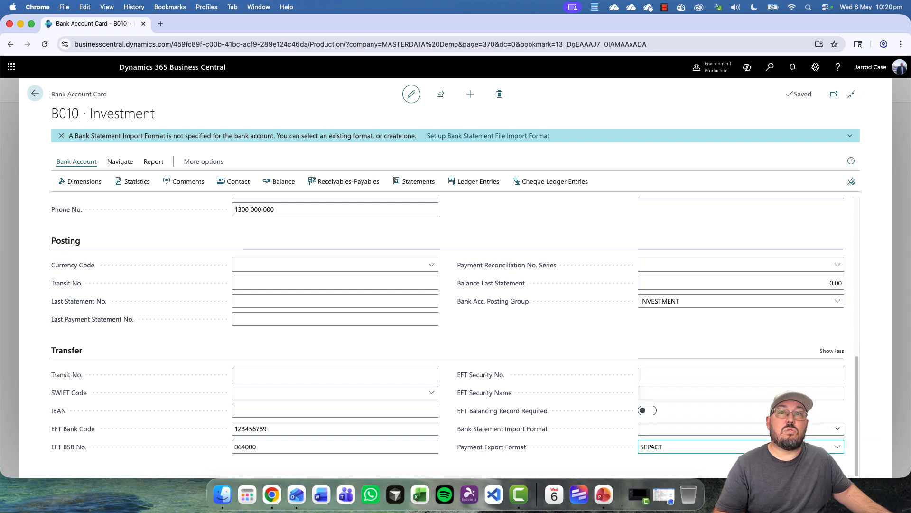
{"action": "left_click", "coordinate": [837, 429]}
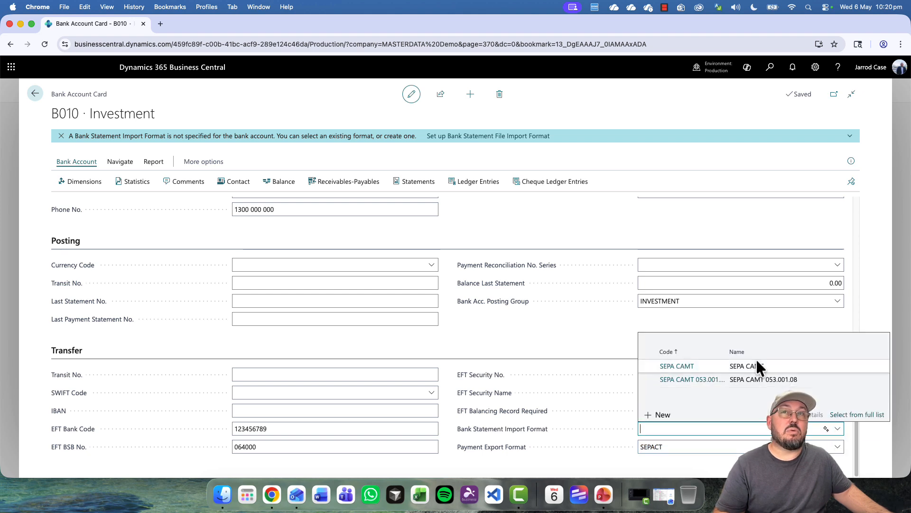
{"action": "left_click", "coordinate": [736, 323]}
- Reopen Bank Export/Import Setup full width without FactBox and widen the Data Exch. Def. Code column
{"action": "left_click", "coordinate": [769, 69]}
{"action": "type", "text": "bank import"}
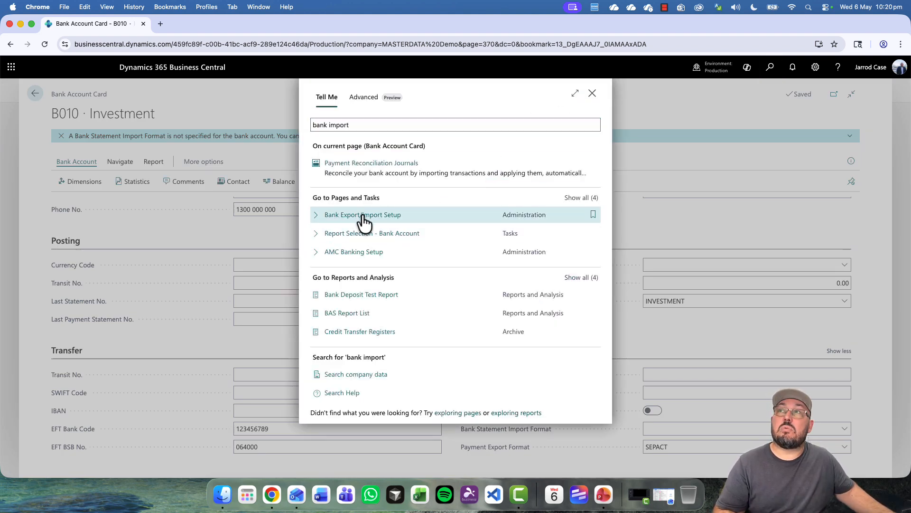
{"action": "left_click", "coordinate": [363, 216]}
{"action": "left_click", "coordinate": [731, 119]}
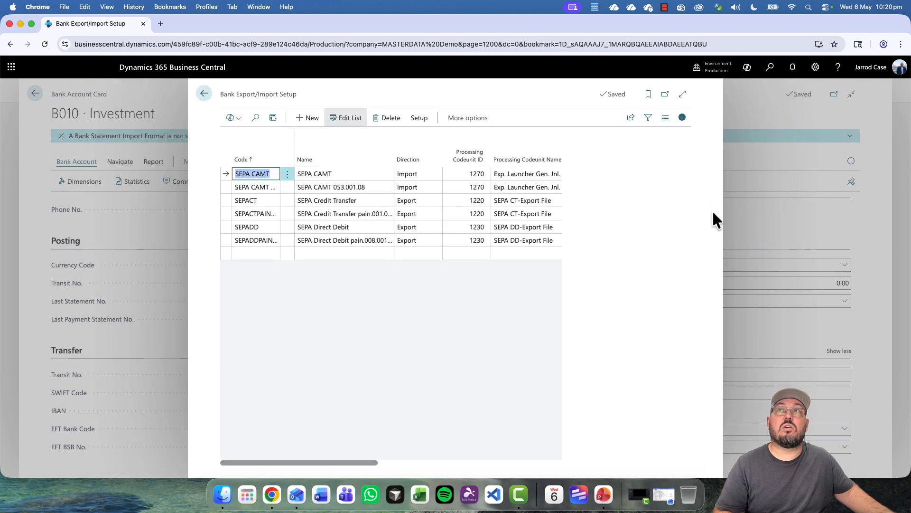
{"action": "left_click", "coordinate": [682, 95]}
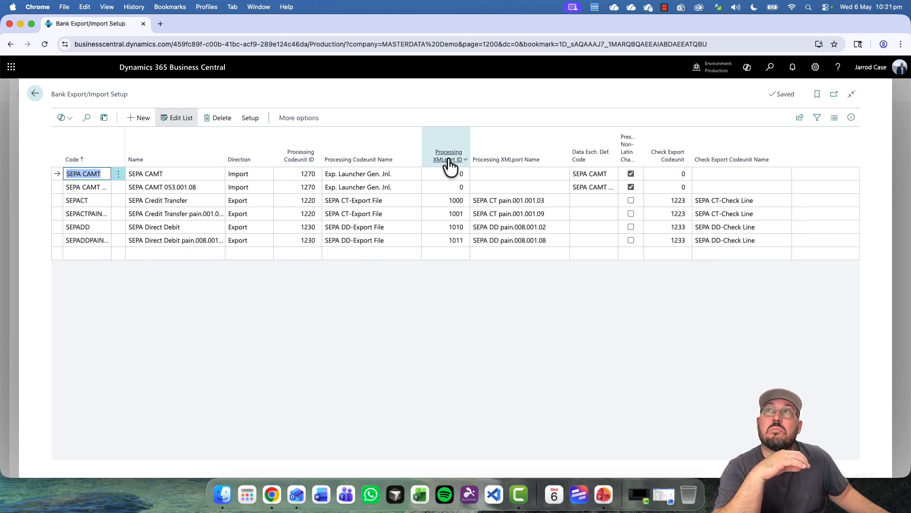
{"action": "mouse_move", "coordinate": [451, 169]}
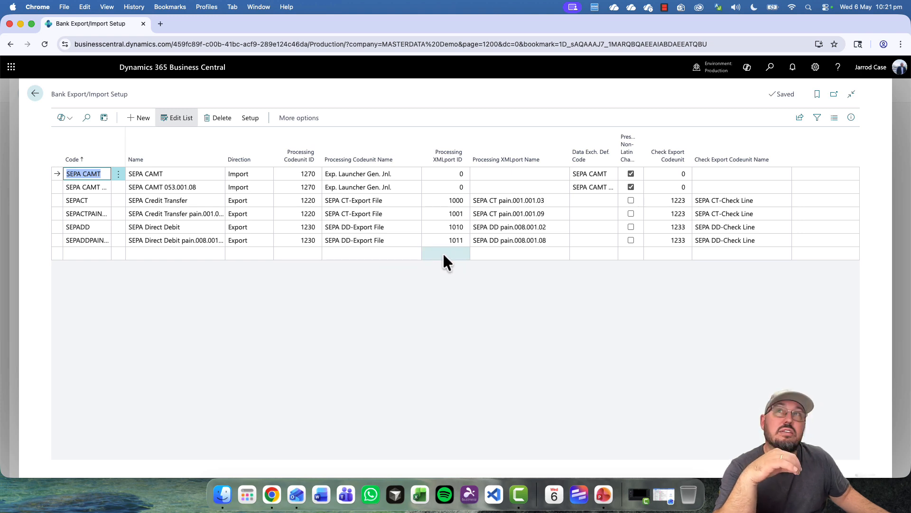
{"action": "left_click_drag", "start_coordinate": [612, 165], "coordinate": [648, 158]}
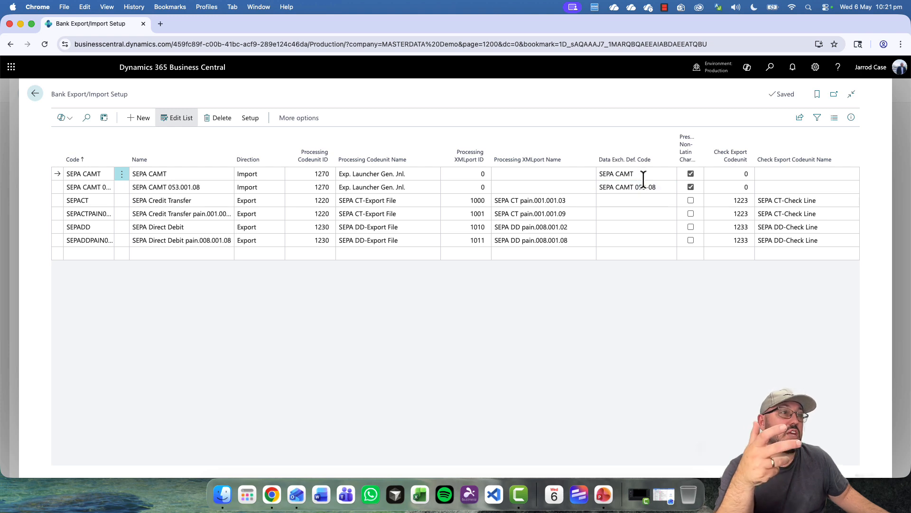
{"action": "left_click", "coordinate": [663, 177]}
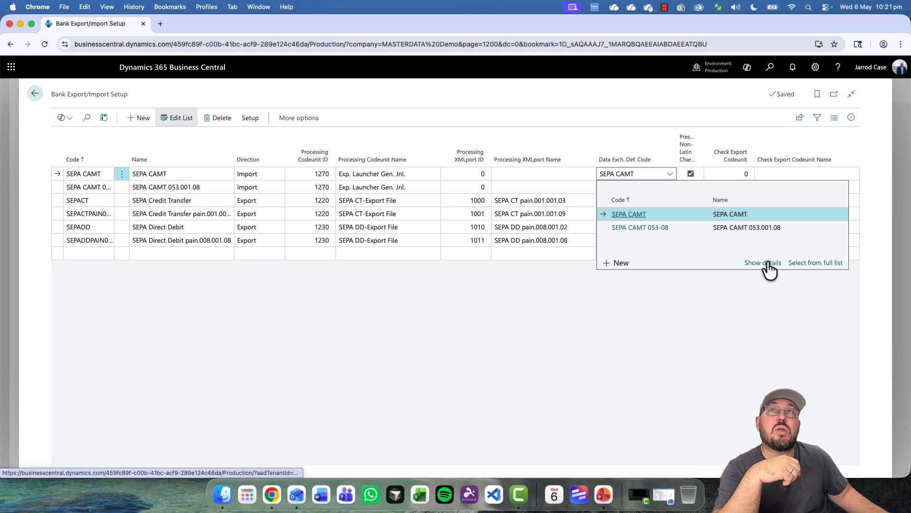
- Open the SEPA CAMT data exchange definition and expand its Column Definitions section
{"action": "left_click", "coordinate": [766, 262]}
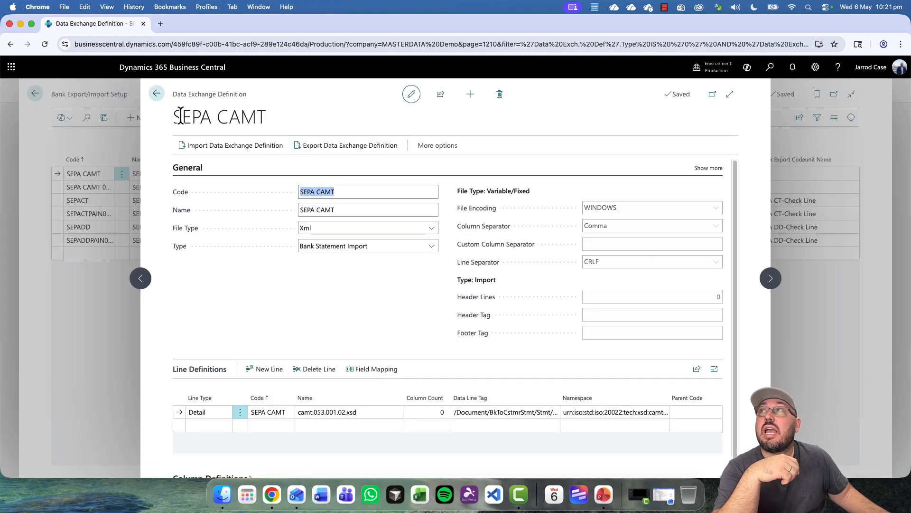
{"action": "left_click_drag", "start_coordinate": [174, 94], "coordinate": [264, 100]}
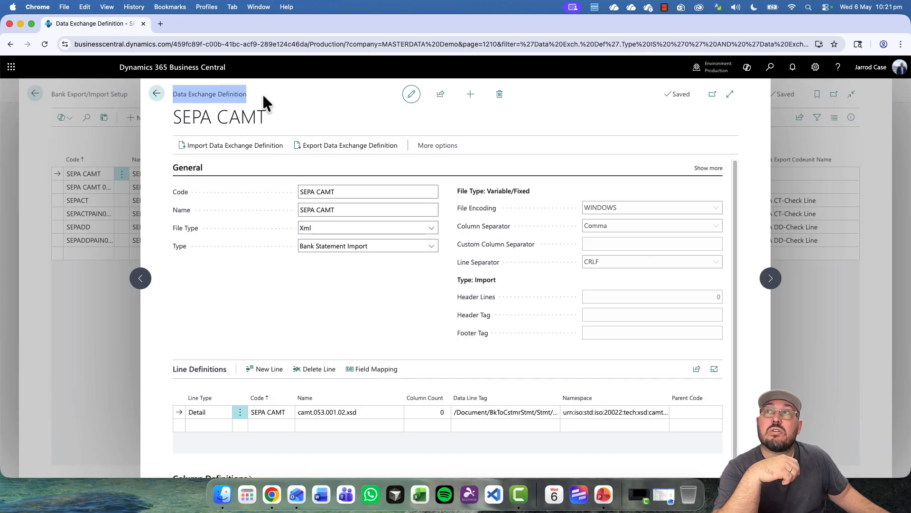
{"action": "scroll", "coordinate": [328, 283], "scroll_direction": "down", "scroll_amount": 1}
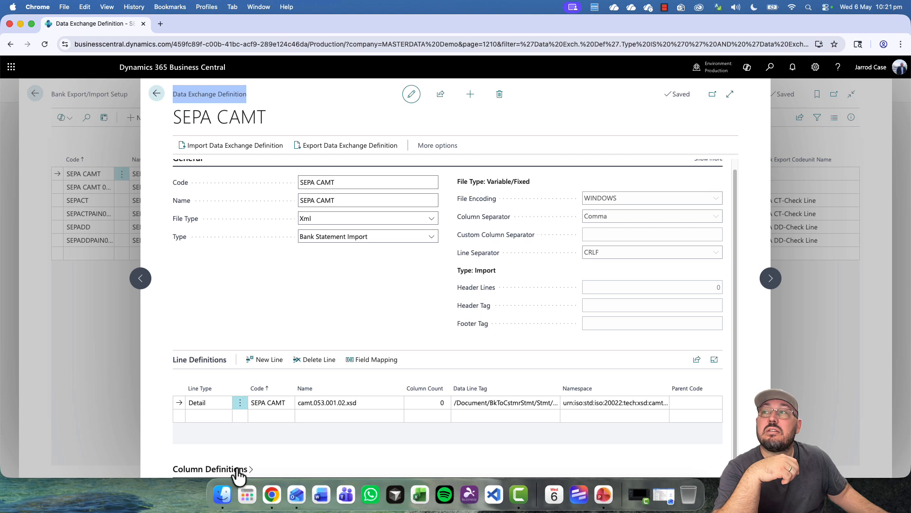
{"action": "left_click", "coordinate": [238, 470]}
{"action": "scroll", "coordinate": [333, 453], "scroll_direction": "down", "scroll_amount": 1}
{"action": "scroll", "coordinate": [337, 451], "scroll_direction": "down", "scroll_amount": 5}
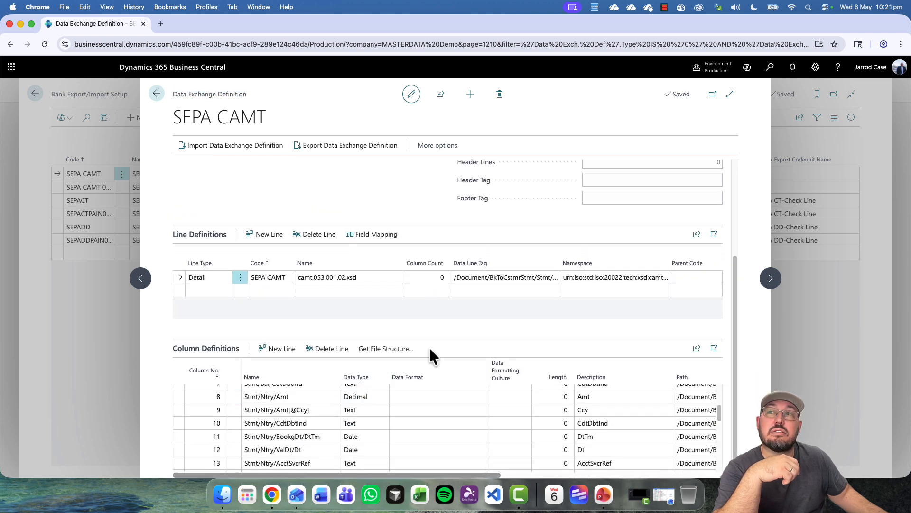
{"action": "scroll", "coordinate": [371, 400], "scroll_direction": "up", "scroll_amount": 5}
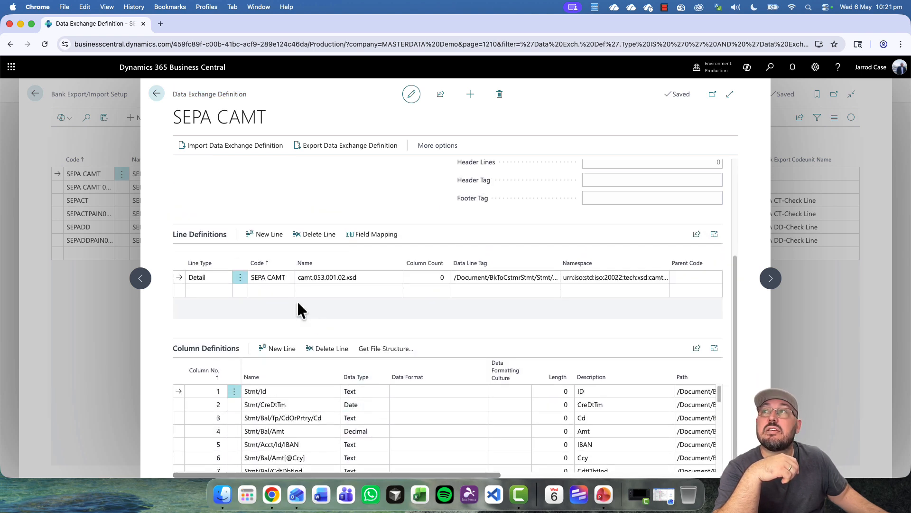
- Review the camt.053.001.02.xsd line's column definitions, such as Stmt/Id, then close the card
{"action": "left_click", "coordinate": [336, 277]}
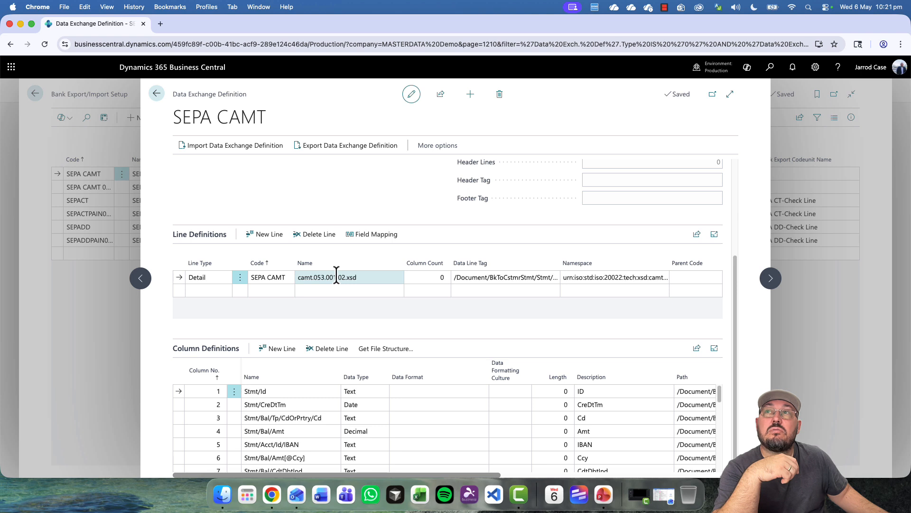
{"action": "left_click", "coordinate": [254, 391]}
{"action": "left_click", "coordinate": [200, 391]}
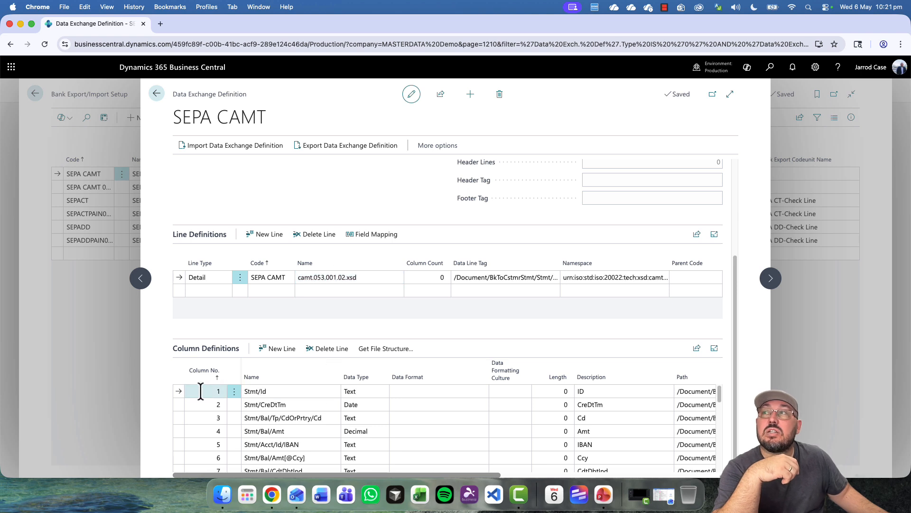
{"action": "left_click", "coordinate": [264, 391]}
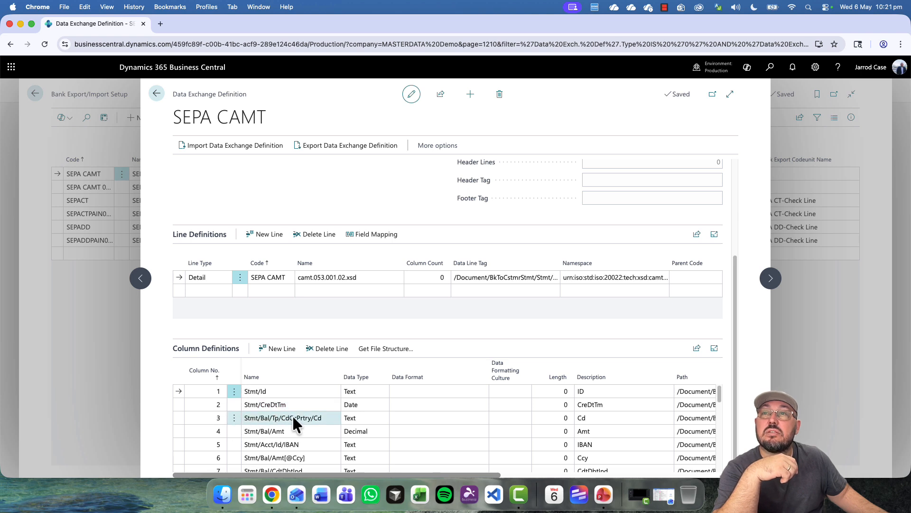
{"action": "scroll", "coordinate": [362, 399], "scroll_direction": "down", "scroll_amount": 2}
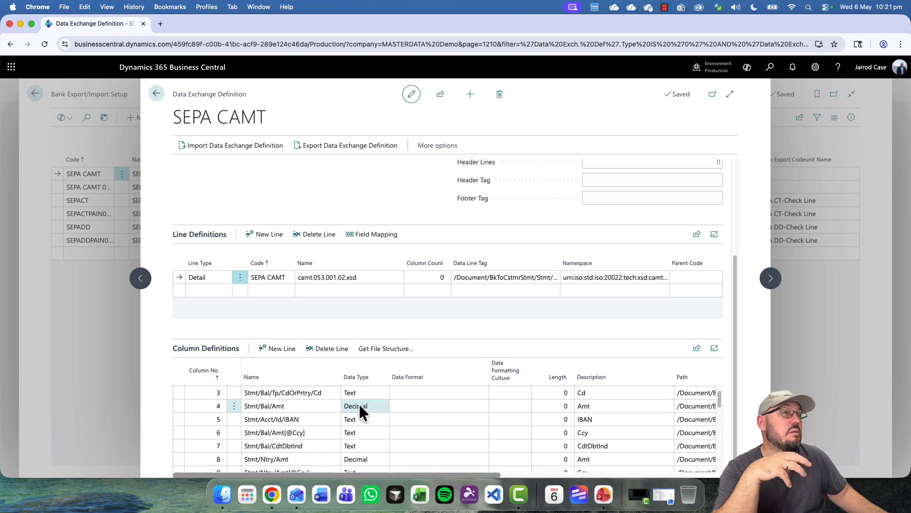
{"action": "scroll", "coordinate": [360, 411], "scroll_direction": "down", "scroll_amount": 2}
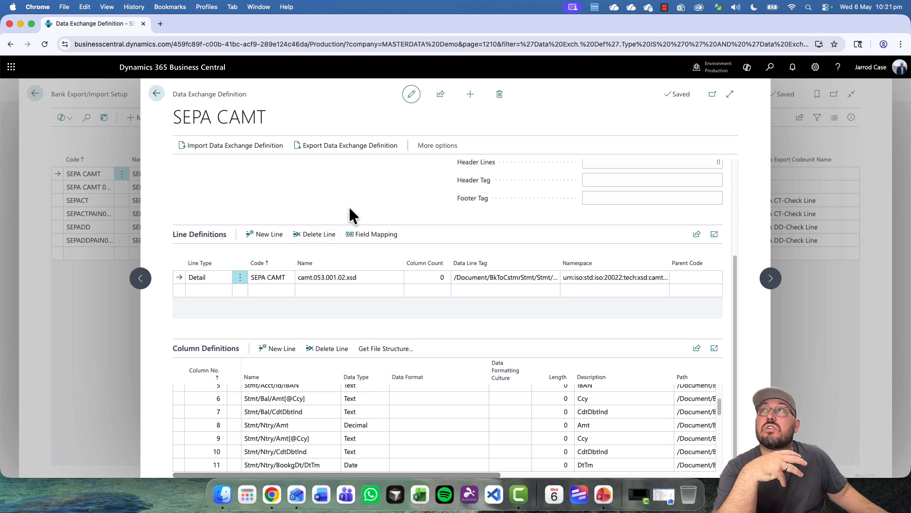
{"action": "left_click_drag", "start_coordinate": [175, 116], "coordinate": [266, 115]}
{"action": "left_click", "coordinate": [267, 115]}
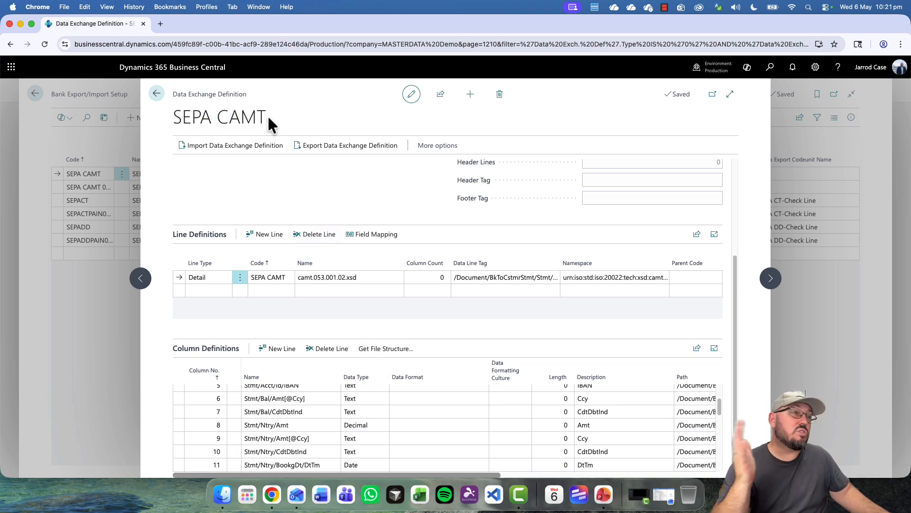
{"action": "key", "text": "Escape"}
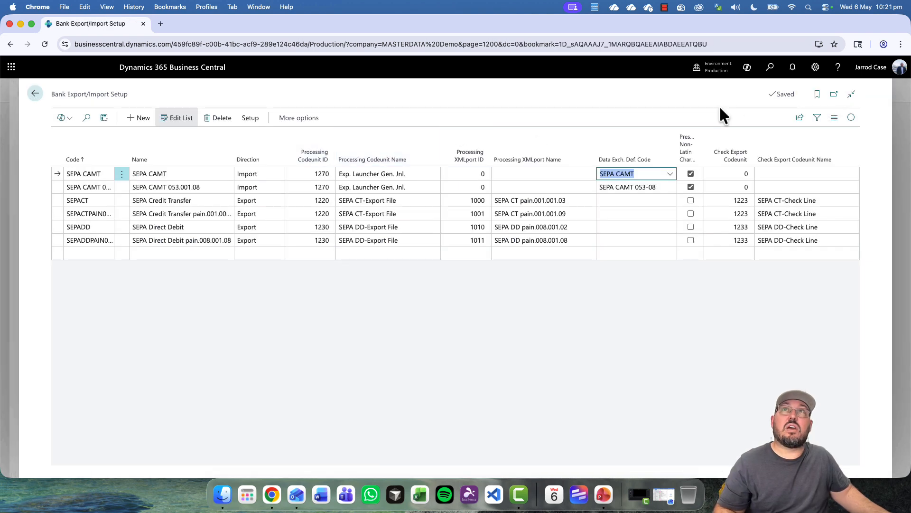
{"action": "left_click", "coordinate": [770, 71]}
{"action": "type", "text": "assis"}
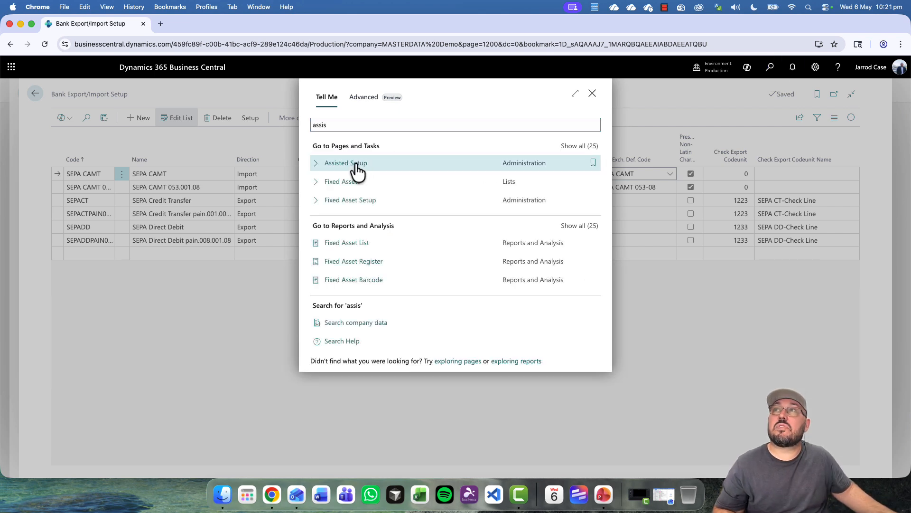
{"action": "left_click", "coordinate": [359, 165]}
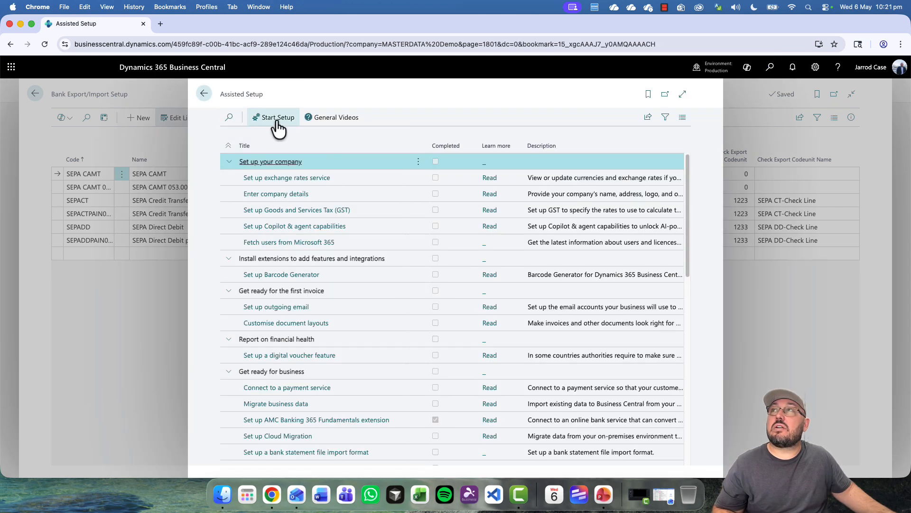
{"action": "left_click", "coordinate": [228, 120]}
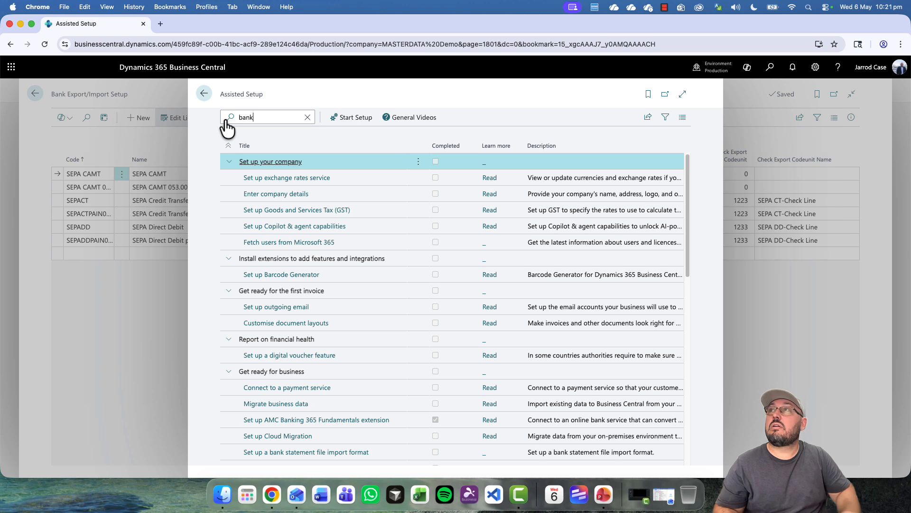
{"action": "left_click", "coordinate": [288, 181]}
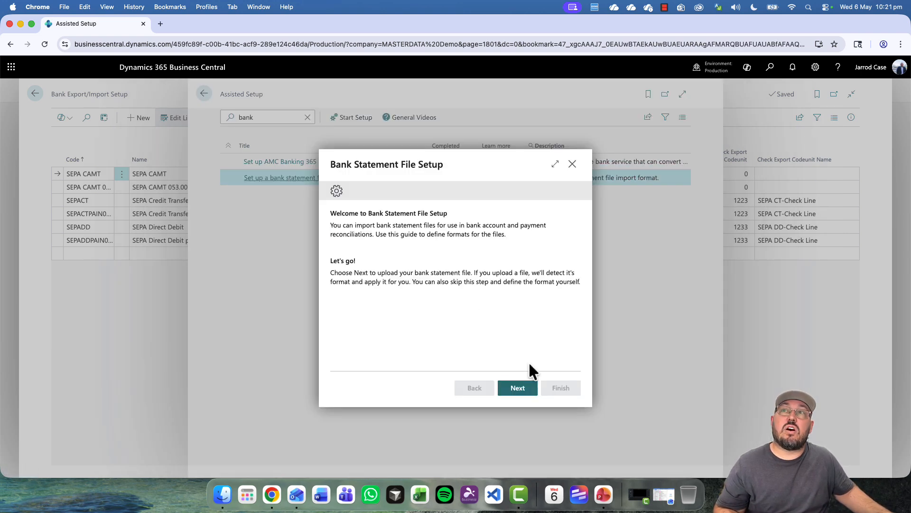
{"action": "left_click", "coordinate": [526, 388]}
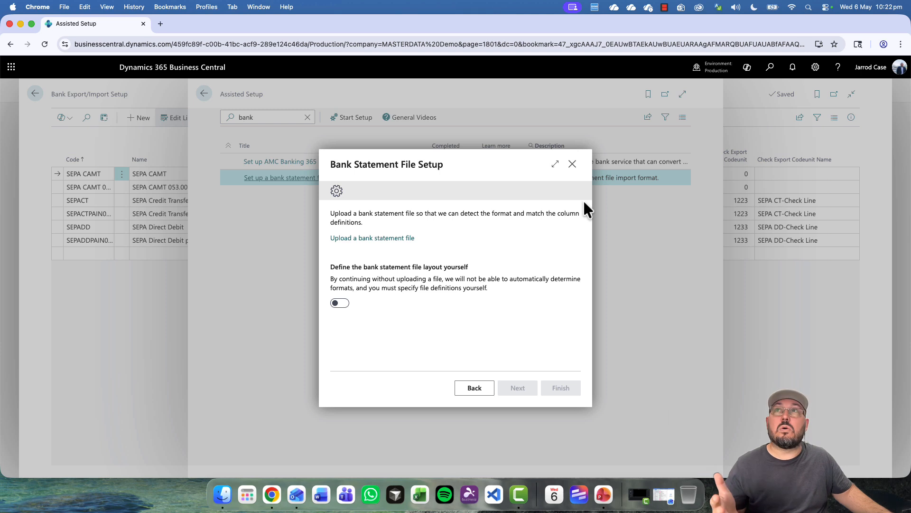
{"action": "left_click", "coordinate": [572, 164]}
{"action": "left_click", "coordinate": [495, 298]}
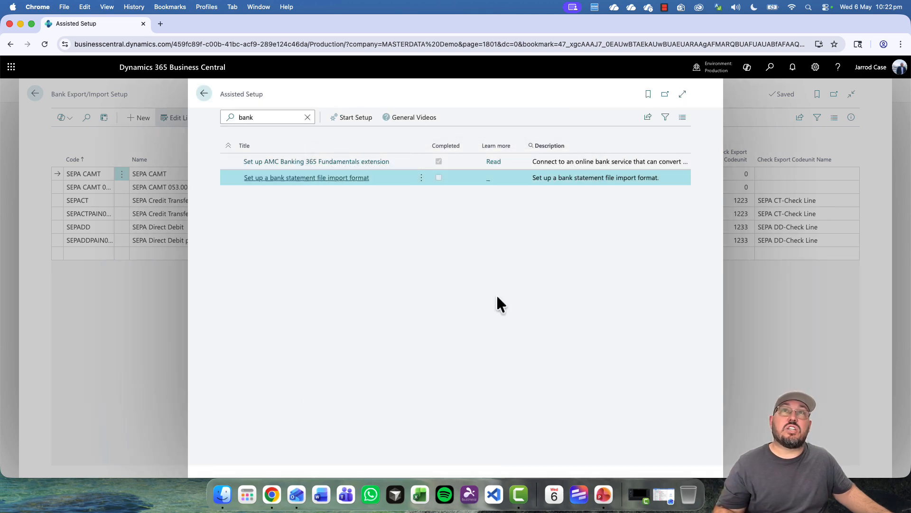
{"action": "key", "text": "Escape"}
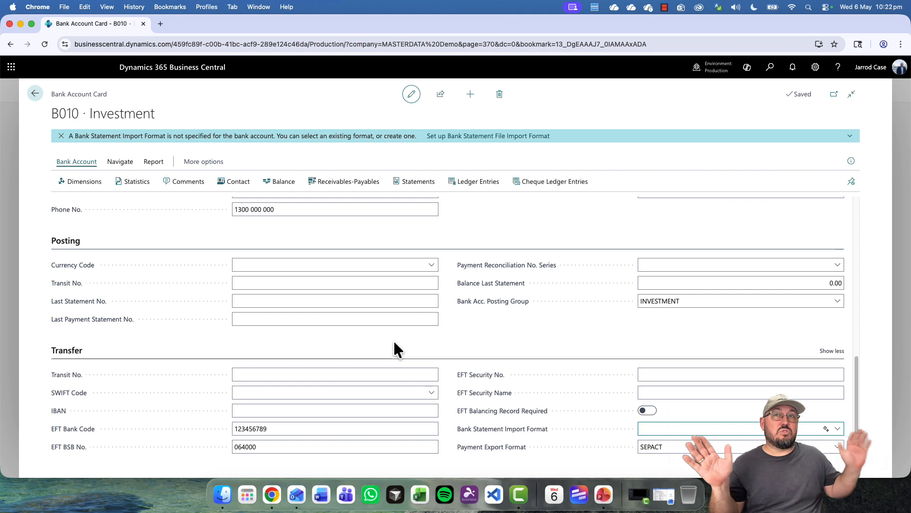
- Choose SEPA CAMT as B010's Bank Statement Import Format, leaving Payment Export Format as SEPACT
{"action": "left_click", "coordinate": [694, 429]}
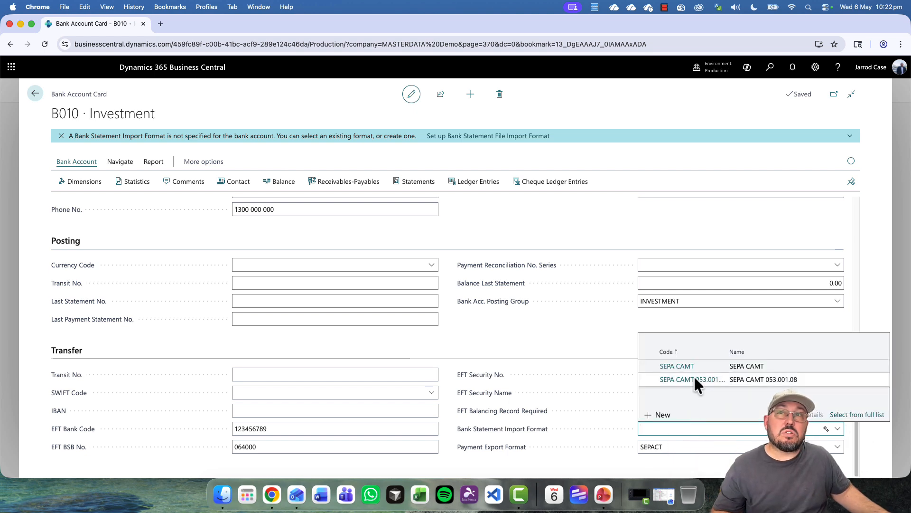
{"action": "left_click", "coordinate": [676, 366]}
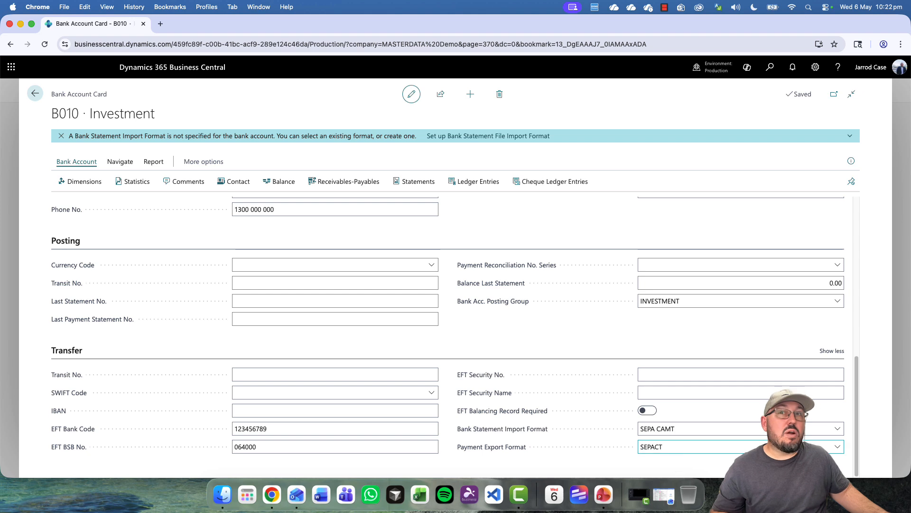
{"action": "left_click", "coordinate": [837, 451]}
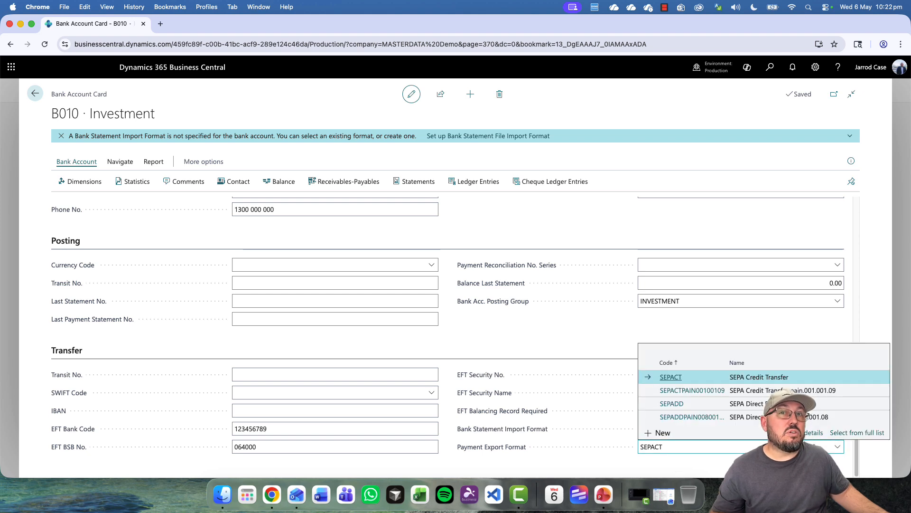
{"action": "key", "text": "Escape"}
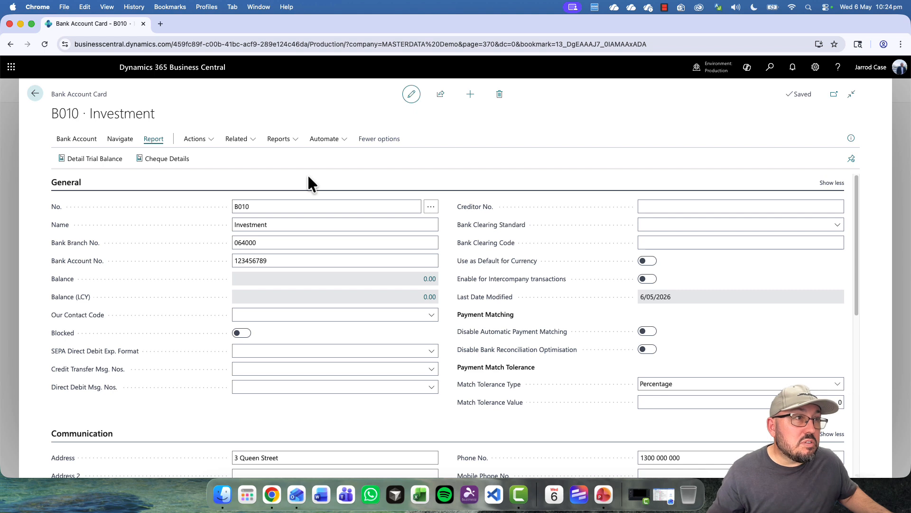
{"action": "scroll", "coordinate": [334, 262], "scroll_direction": "down", "scroll_amount": 5}
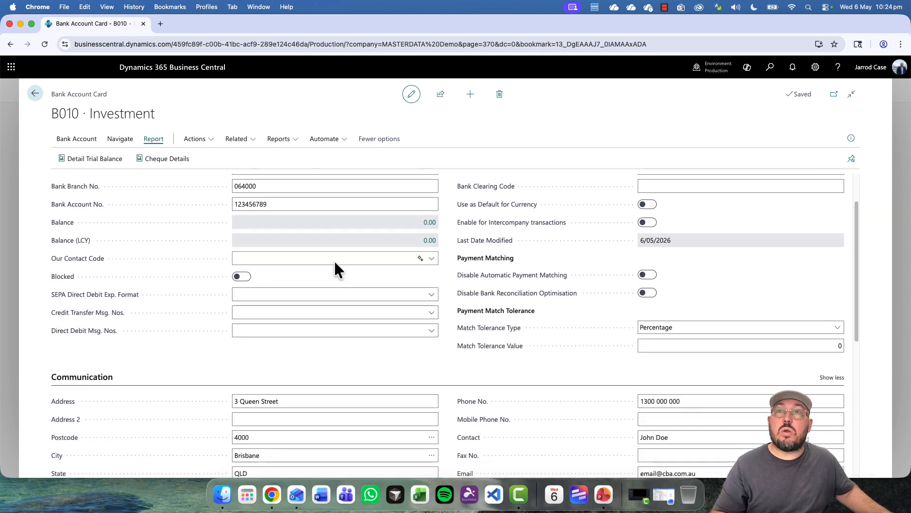
{"action": "scroll", "coordinate": [395, 297], "scroll_direction": "up", "scroll_amount": 5}
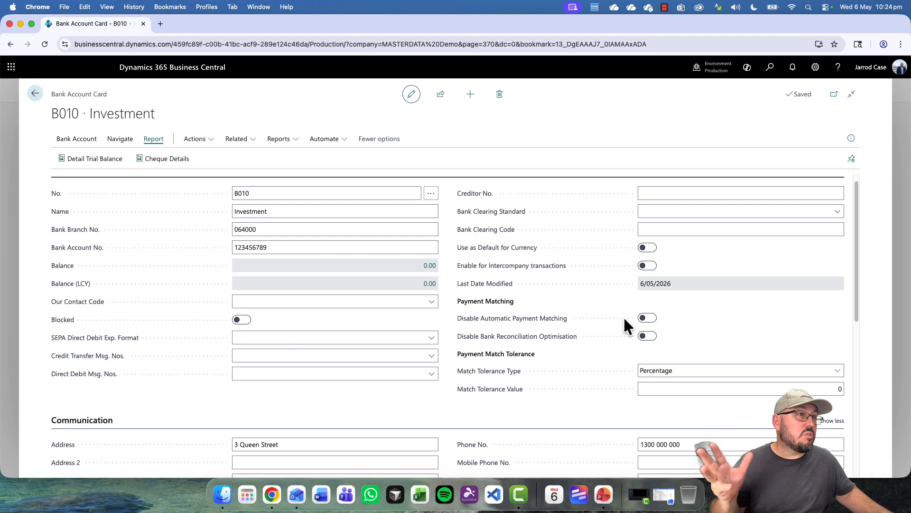
{"action": "scroll", "coordinate": [625, 315], "scroll_direction": "down", "scroll_amount": 7}
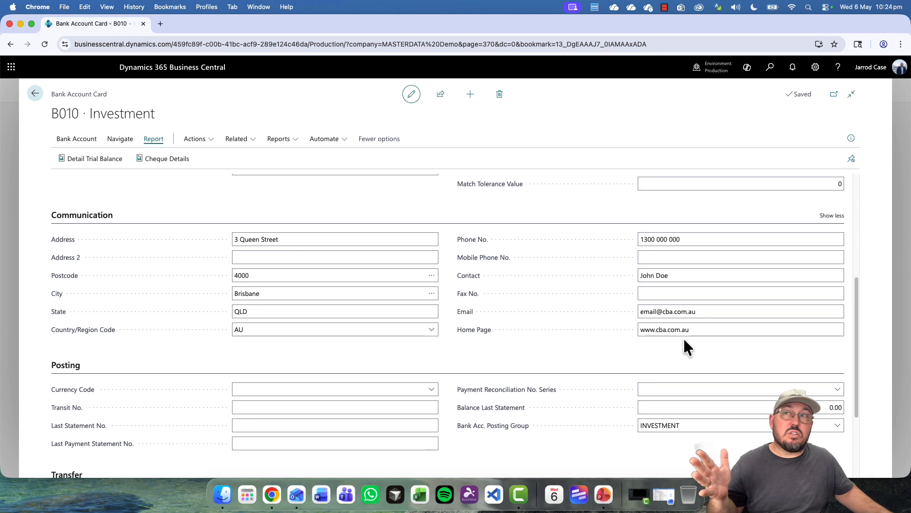
{"action": "scroll", "coordinate": [679, 340], "scroll_direction": "down", "scroll_amount": 4}
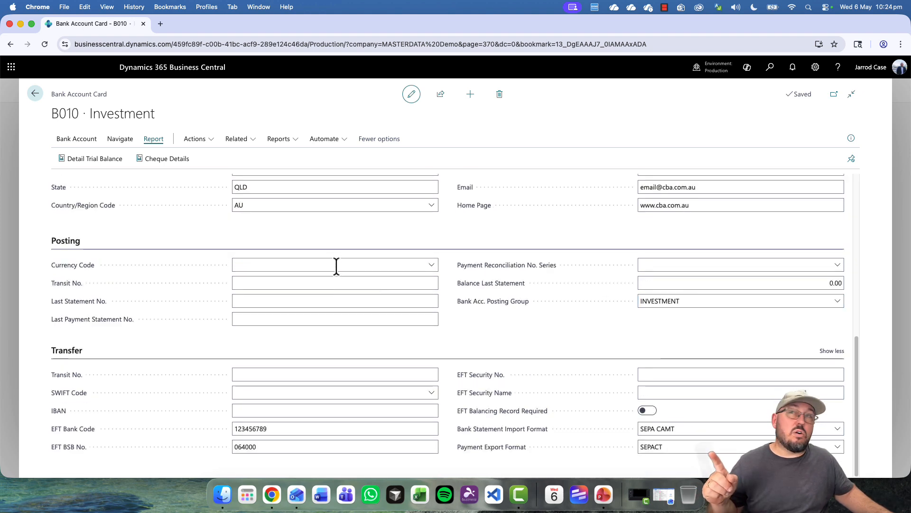
{"action": "left_click", "coordinate": [332, 409]}
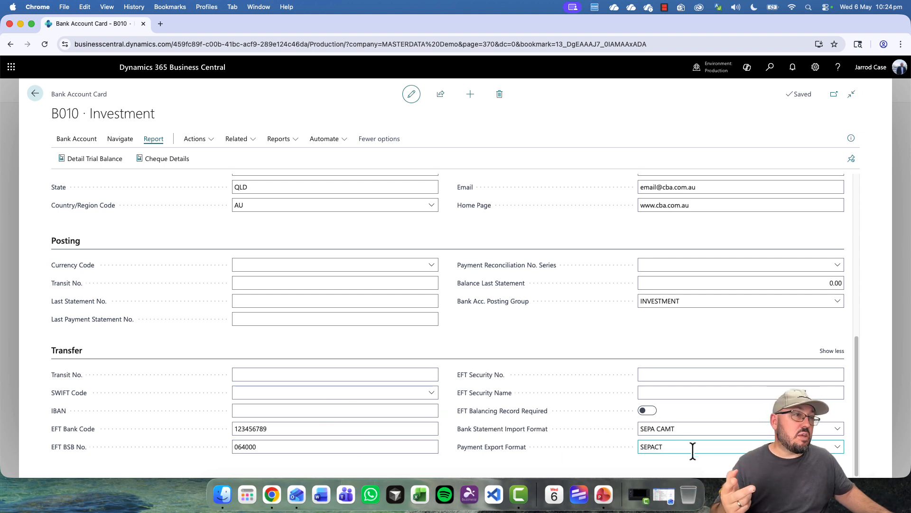
{"action": "scroll", "coordinate": [539, 373], "scroll_direction": "up", "scroll_amount": 15}
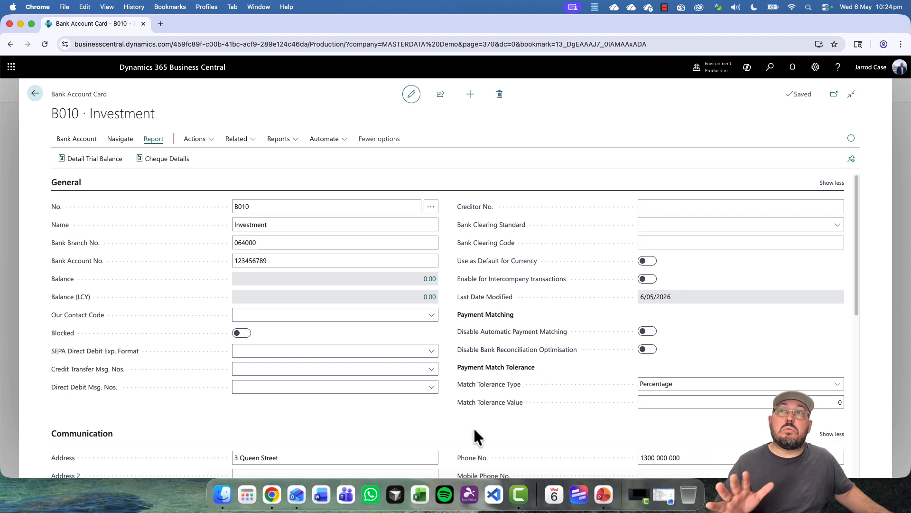
- Close the B010 card and check the Bank Accounts list's Share options without choosing any
{"action": "key", "text": "Escape"}
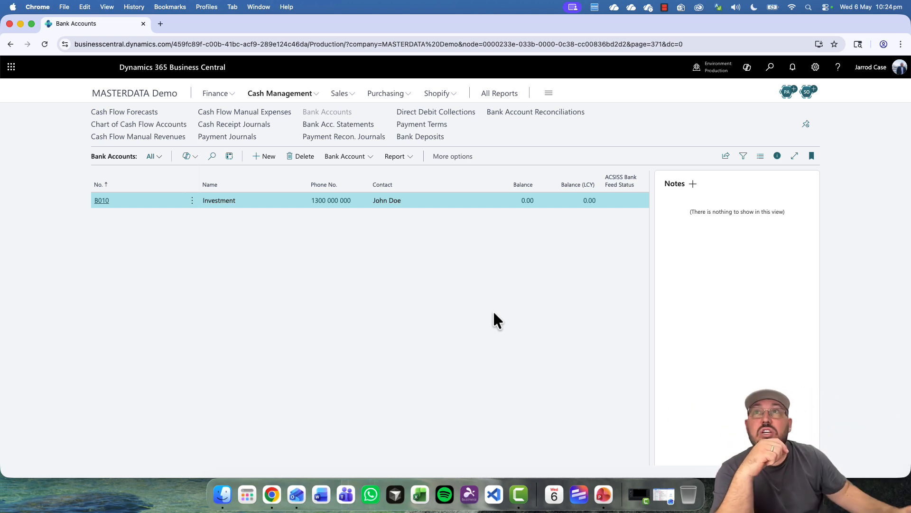
{"action": "left_click", "coordinate": [726, 156]}
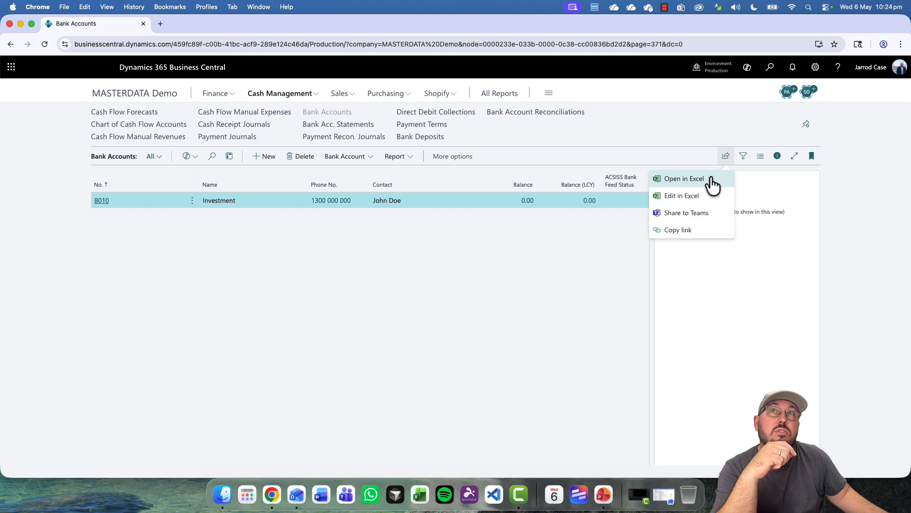
{"action": "left_click", "coordinate": [698, 200]}
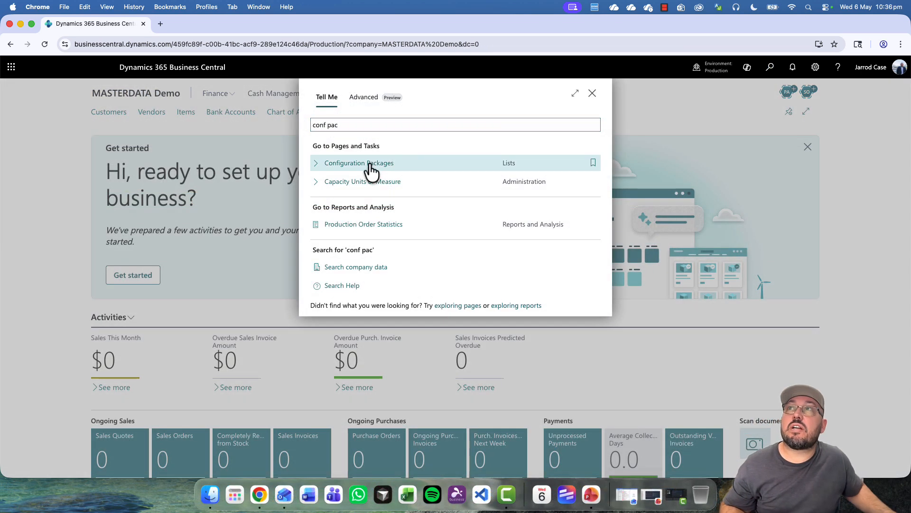
- Open the JC BANK configuration package and delete its Currency table line
{"action": "left_click", "coordinate": [372, 170]}
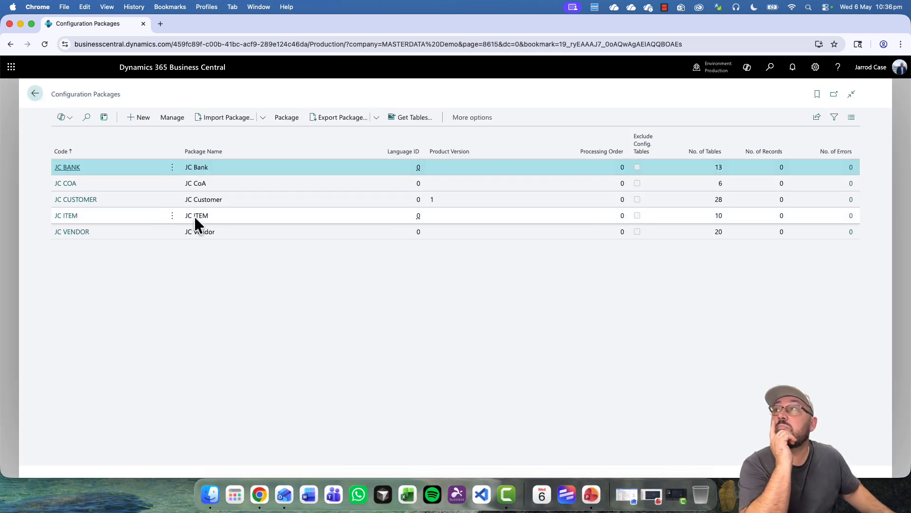
{"action": "left_click", "coordinate": [69, 166]}
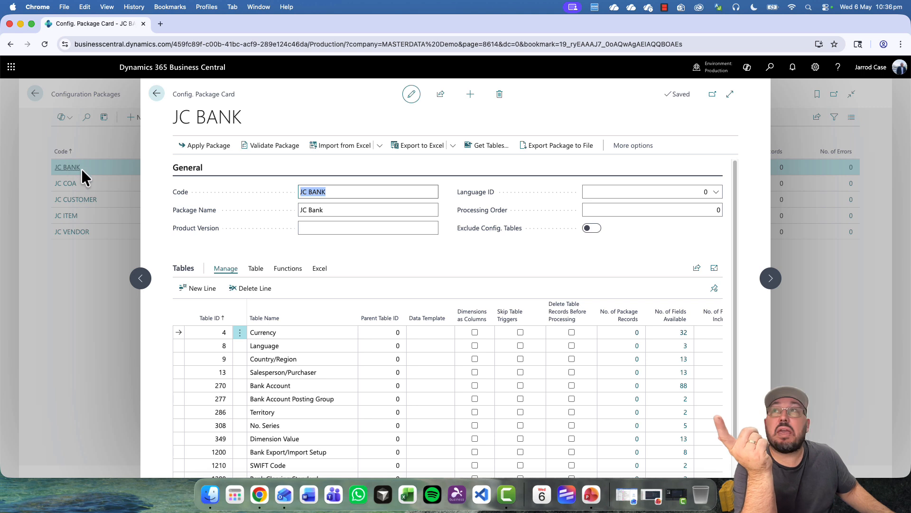
{"action": "left_click", "coordinate": [314, 384]}
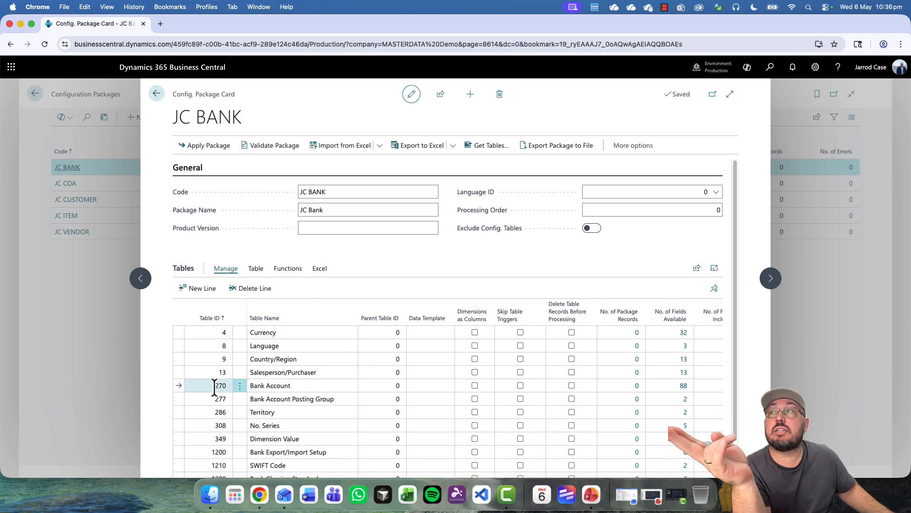
{"action": "left_click", "coordinate": [287, 269]}
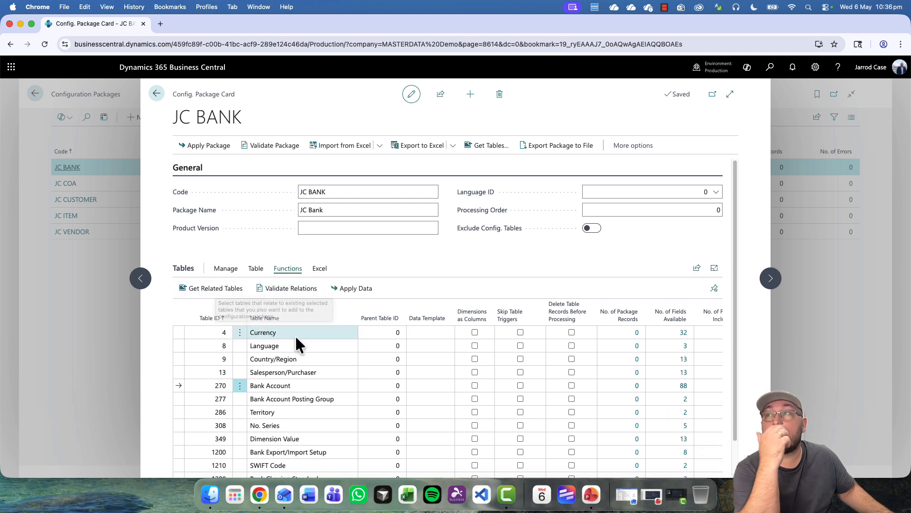
{"action": "left_click", "coordinate": [239, 334]}
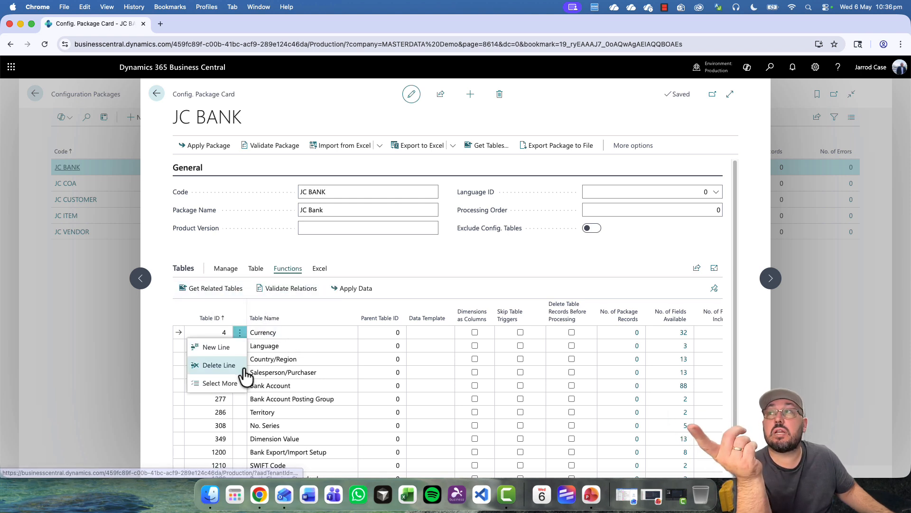
{"action": "left_click", "coordinate": [235, 363]}
{"action": "left_click", "coordinate": [507, 306]}
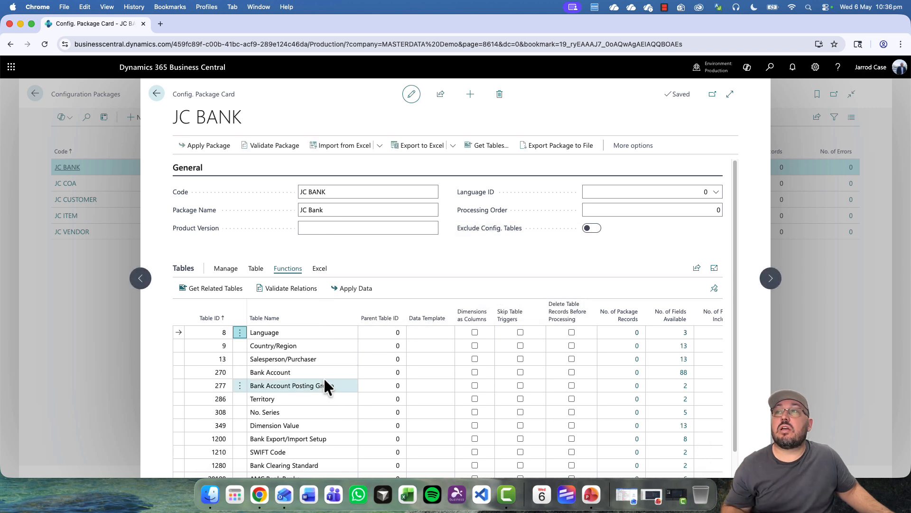
- Step through the package's table lines and delete the Salesperson/Purchaser line
{"action": "scroll", "coordinate": [323, 378], "scroll_direction": "down", "scroll_amount": 1}
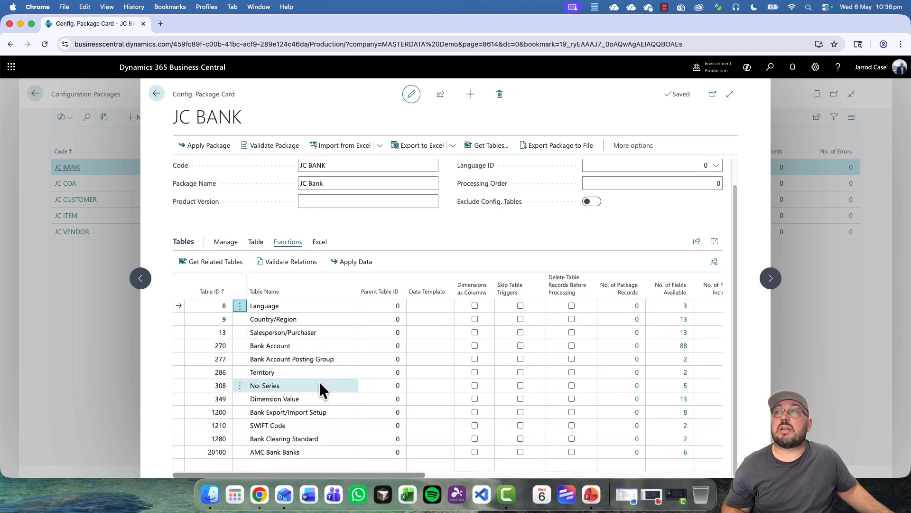
{"action": "left_click", "coordinate": [284, 451]}
{"action": "left_click", "coordinate": [313, 439]}
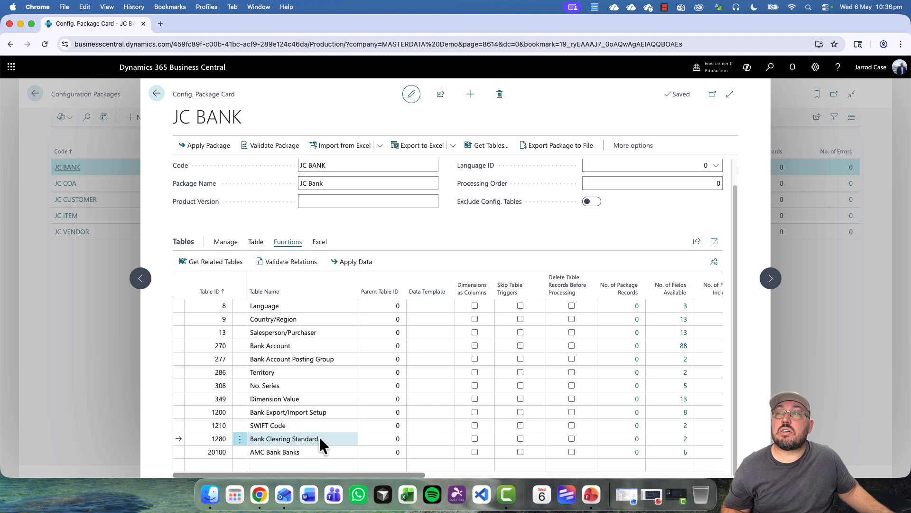
{"action": "left_click", "coordinate": [320, 423]}
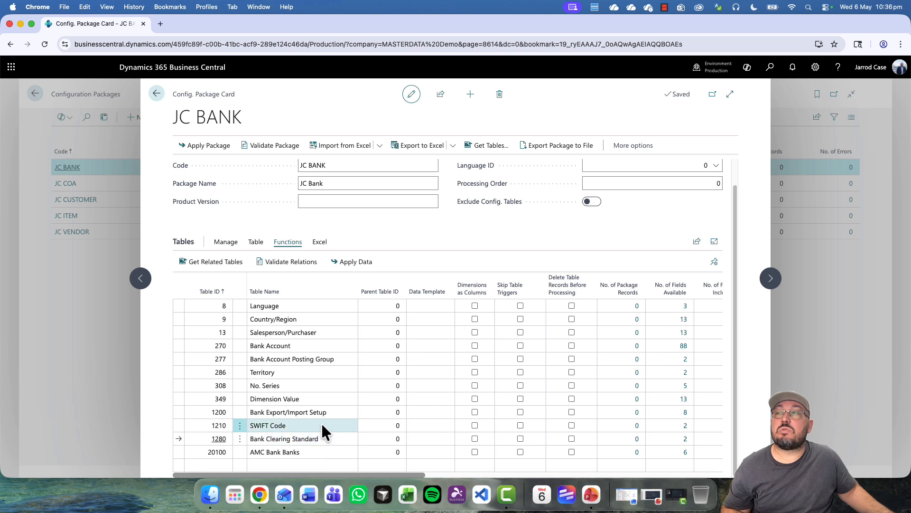
{"action": "left_click", "coordinate": [324, 396]}
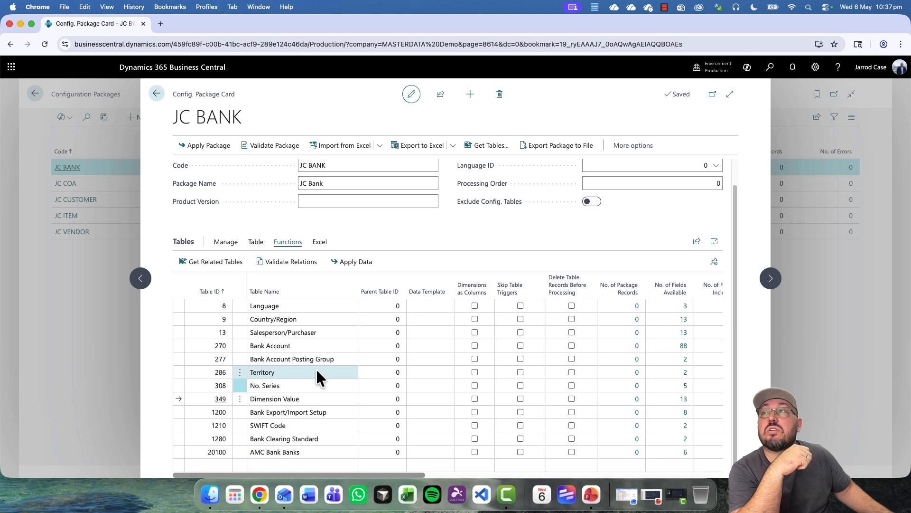
{"action": "left_click", "coordinate": [312, 370]}
{"action": "left_click", "coordinate": [319, 358]}
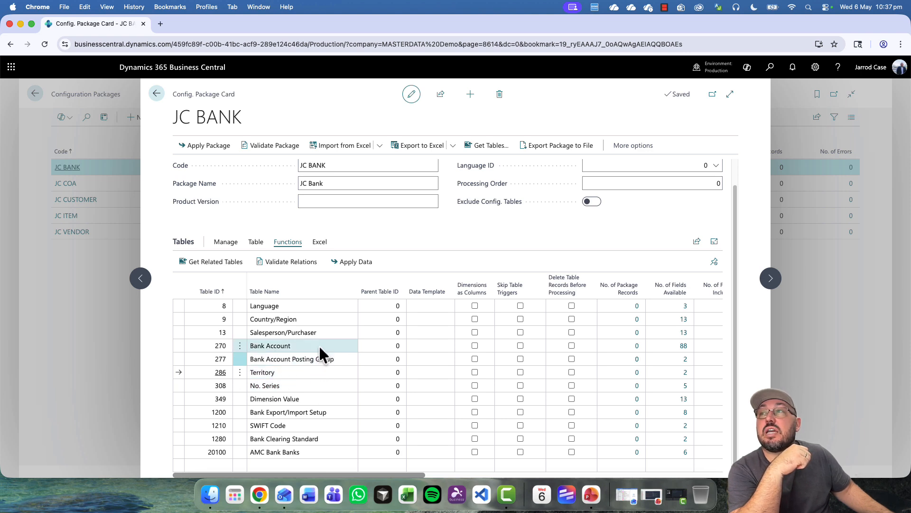
{"action": "left_click", "coordinate": [322, 318]}
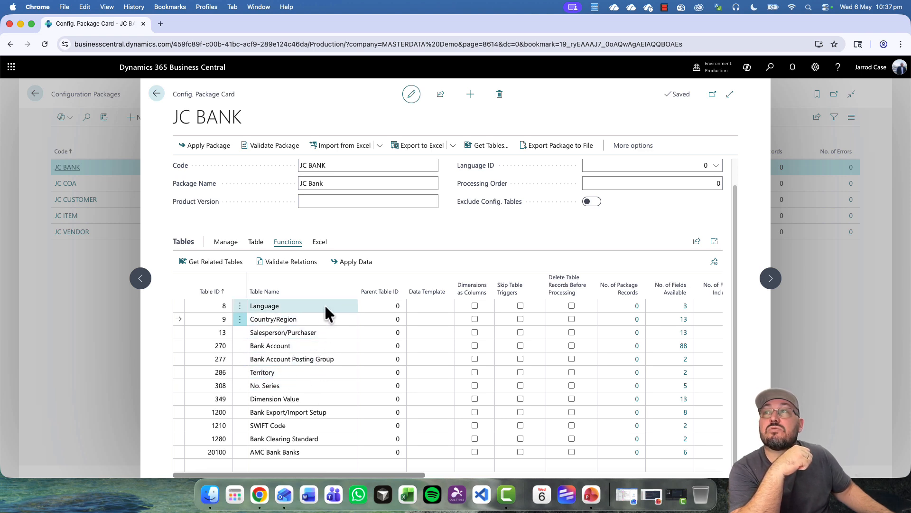
{"action": "left_click", "coordinate": [239, 334]}
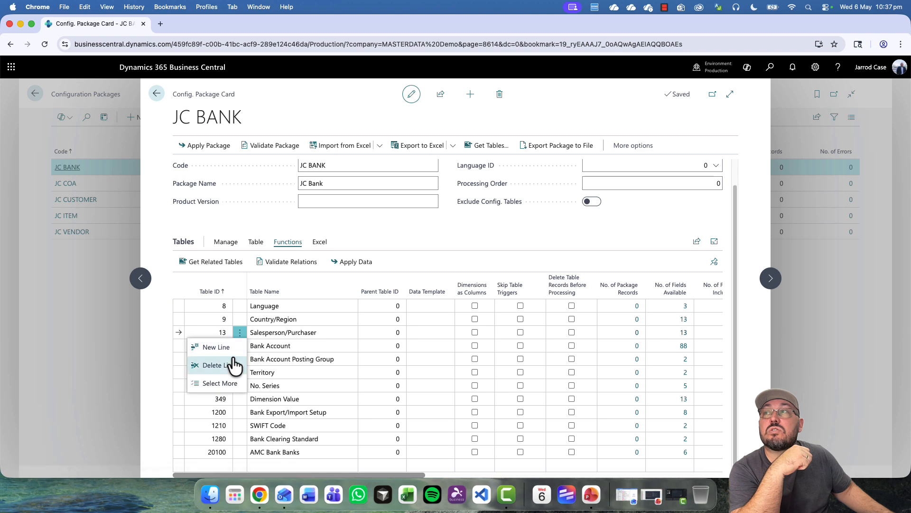
{"action": "left_click", "coordinate": [223, 365]}
{"action": "left_click", "coordinate": [497, 300]}
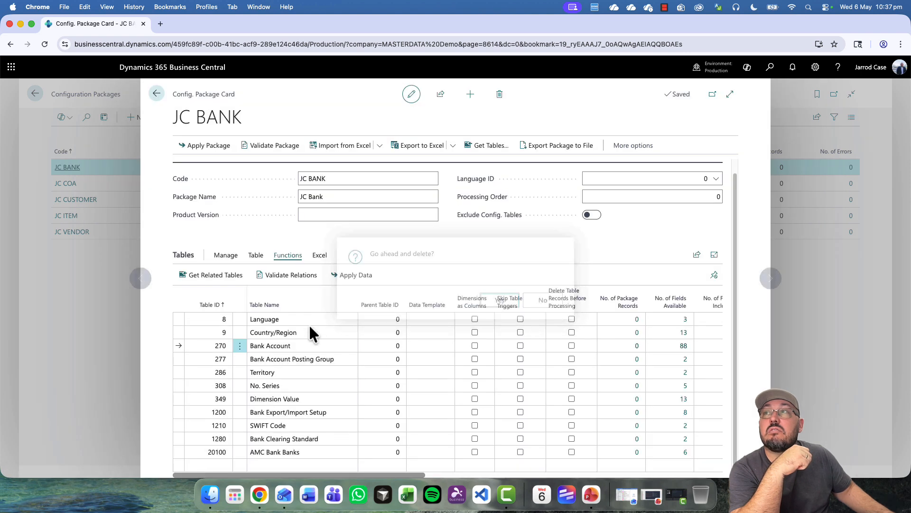
- Delete the Country/Region and Language table lines from the package
{"action": "left_click", "coordinate": [240, 333]}
{"action": "left_click", "coordinate": [190, 365]}
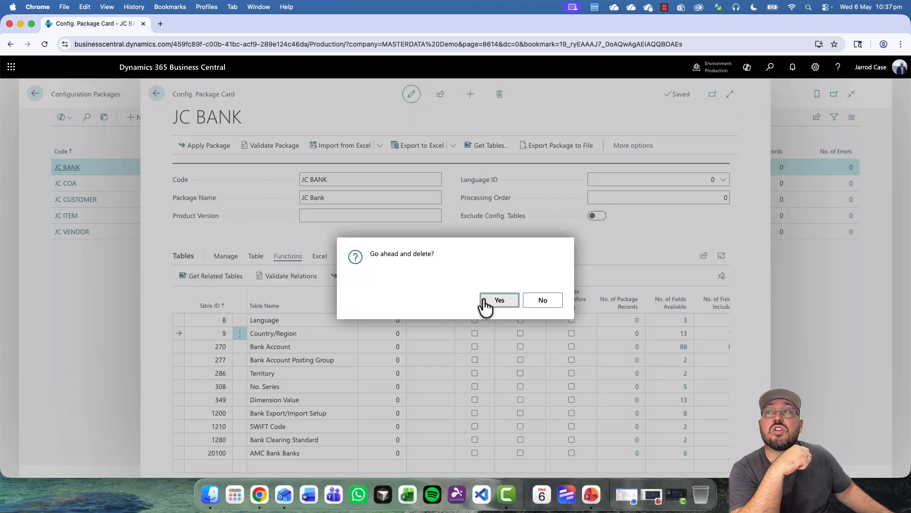
{"action": "left_click", "coordinate": [494, 300]}
{"action": "left_click", "coordinate": [240, 333]}
{"action": "left_click", "coordinate": [233, 364]}
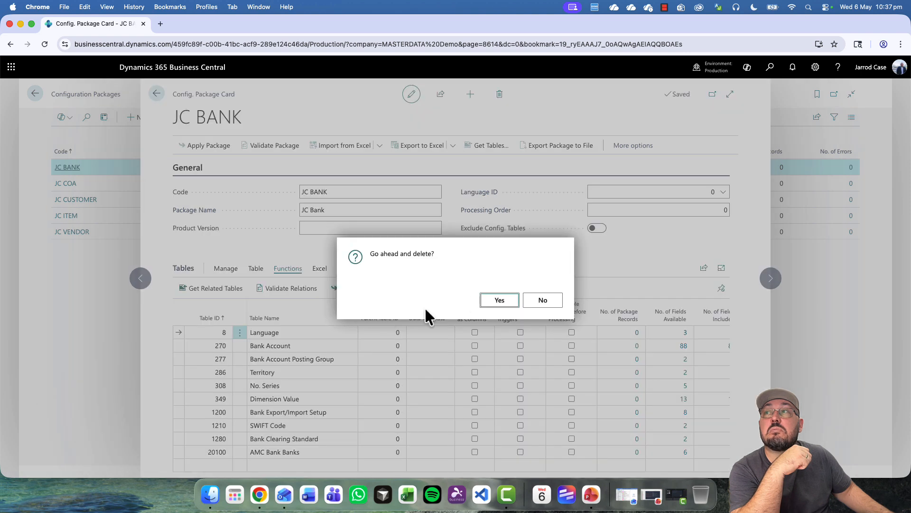
{"action": "left_click", "coordinate": [497, 302]}
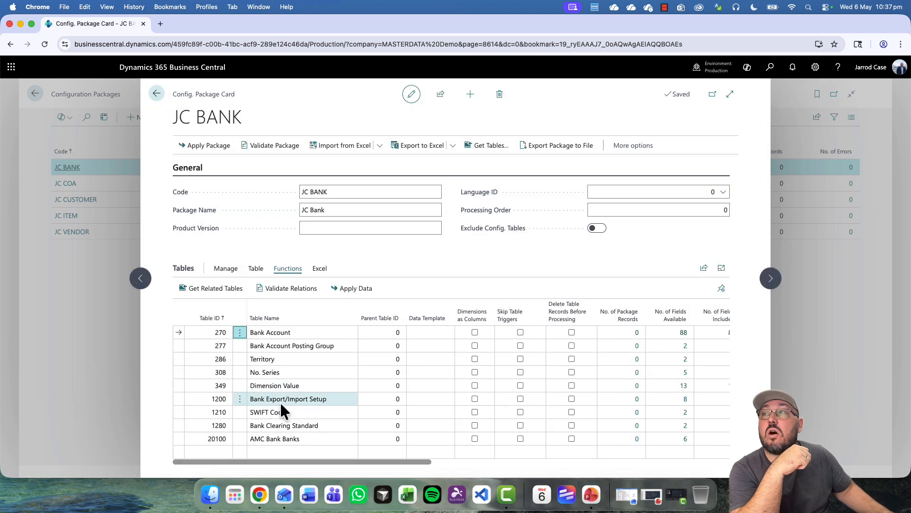
- Delete the No. Series line and export the remaining eight tables to Excel
{"action": "left_click", "coordinate": [239, 372]}
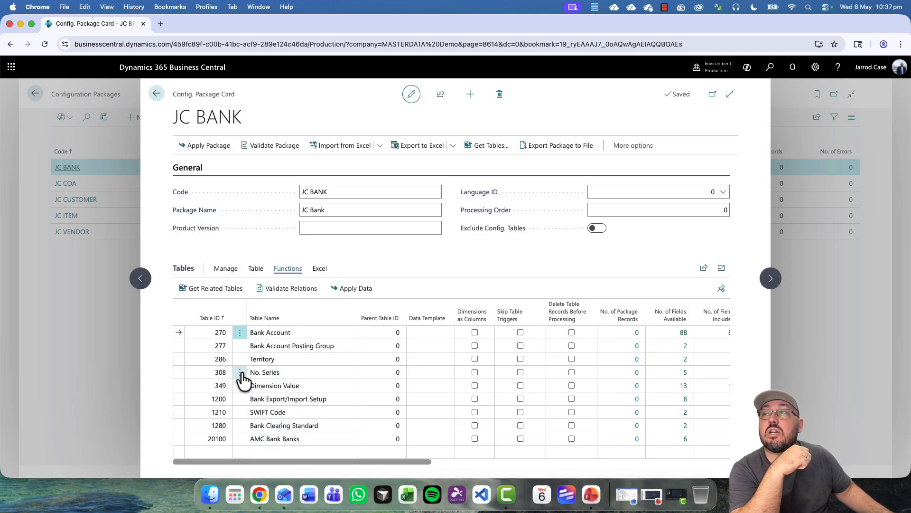
{"action": "left_click", "coordinate": [219, 405]}
{"action": "left_click", "coordinate": [499, 301]}
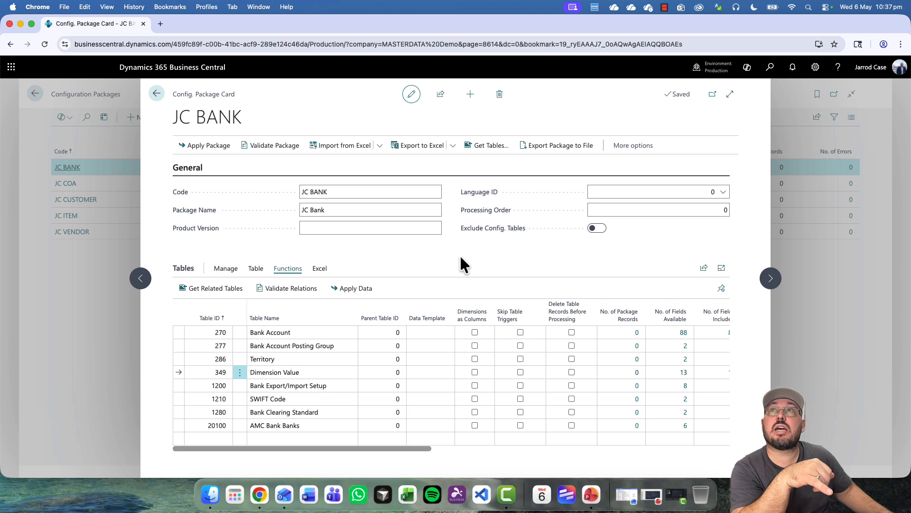
{"action": "left_click", "coordinate": [423, 145]}
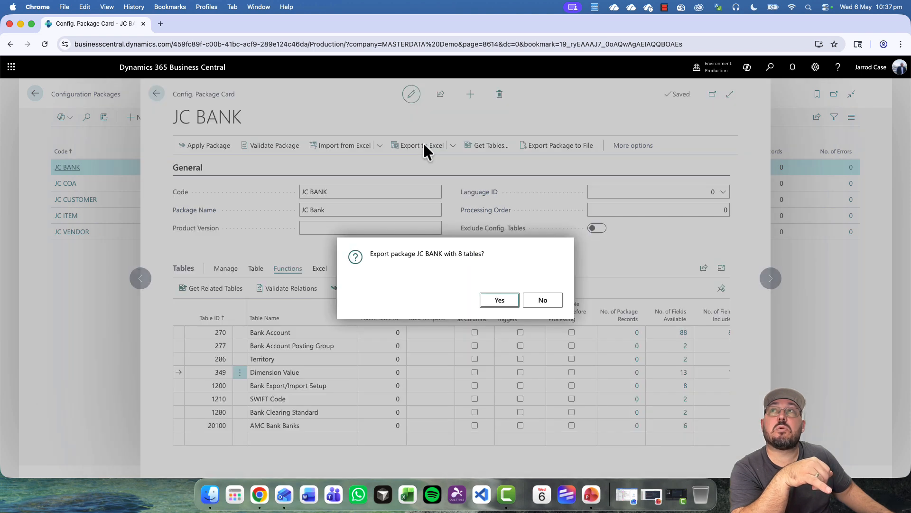
{"action": "left_click", "coordinate": [502, 304]}
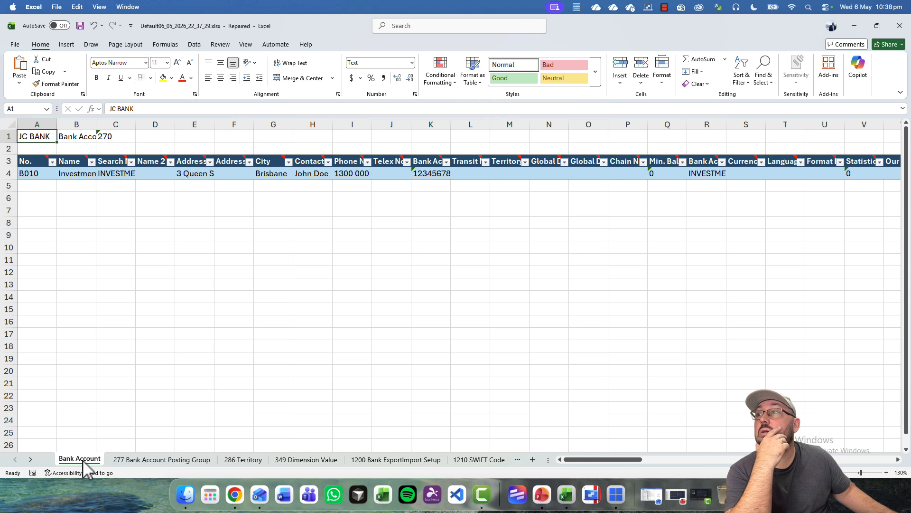
- AutoFit every column on the Bank Account sheet and widen column B further
{"action": "left_click", "coordinate": [9, 124]}
{"action": "double_click", "coordinate": [57, 124]}
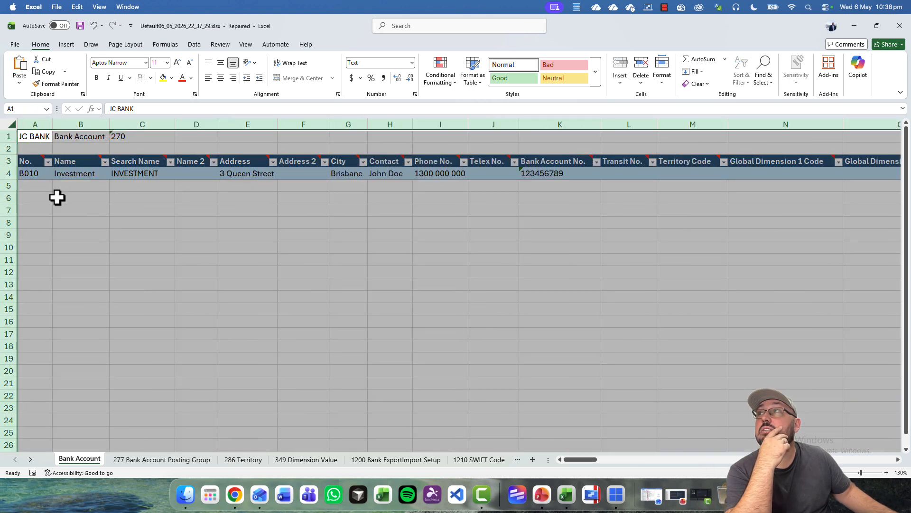
{"action": "left_click", "coordinate": [41, 185]}
{"action": "key", "text": "Up"}
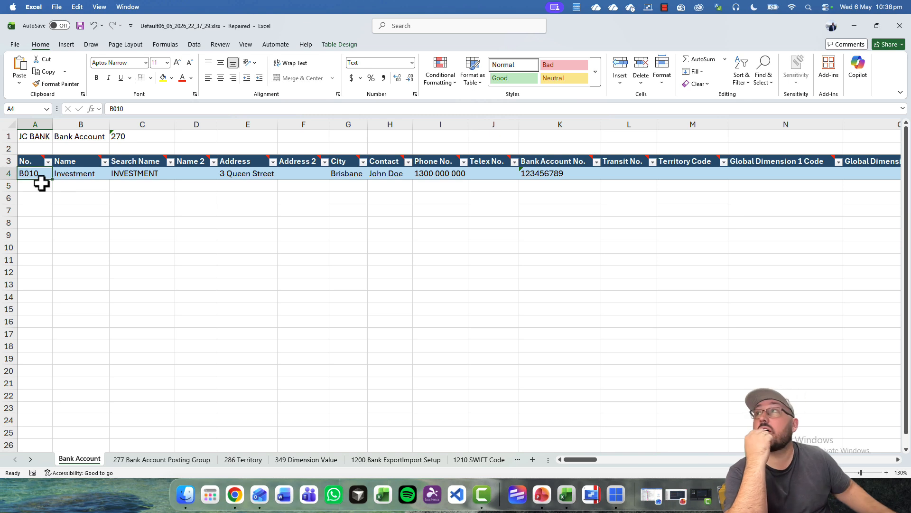
{"action": "left_click_drag", "start_coordinate": [109, 124], "coordinate": [141, 124]}
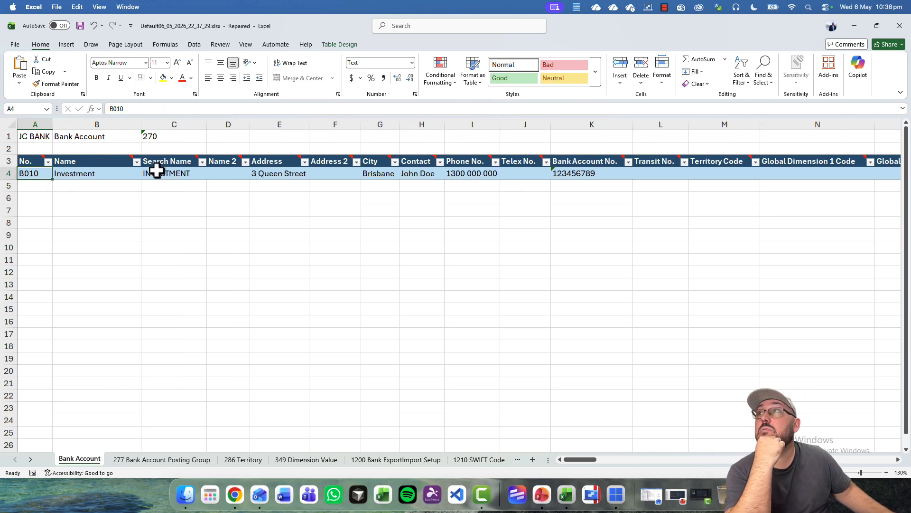
- Review B010's row 4 fields from Search Name through the INVESTMENT posting group
{"action": "left_click", "coordinate": [164, 173]}
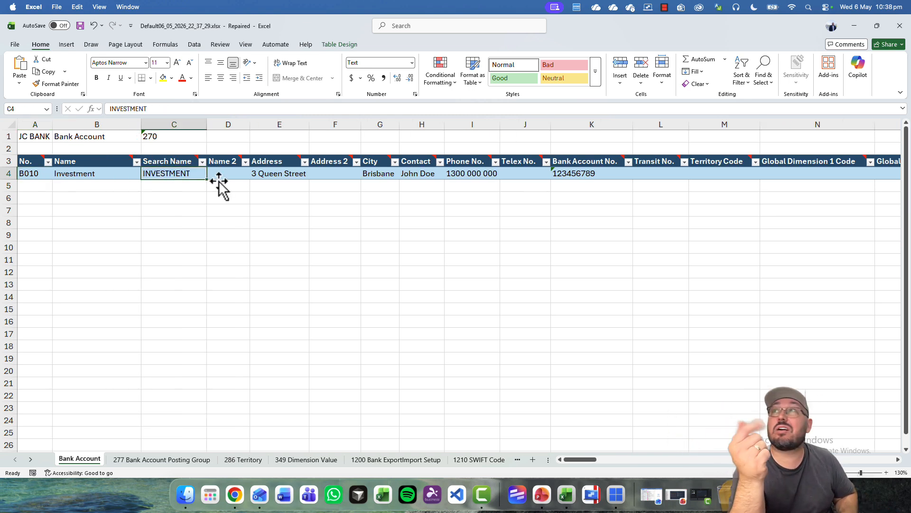
{"action": "left_click", "coordinate": [219, 179]}
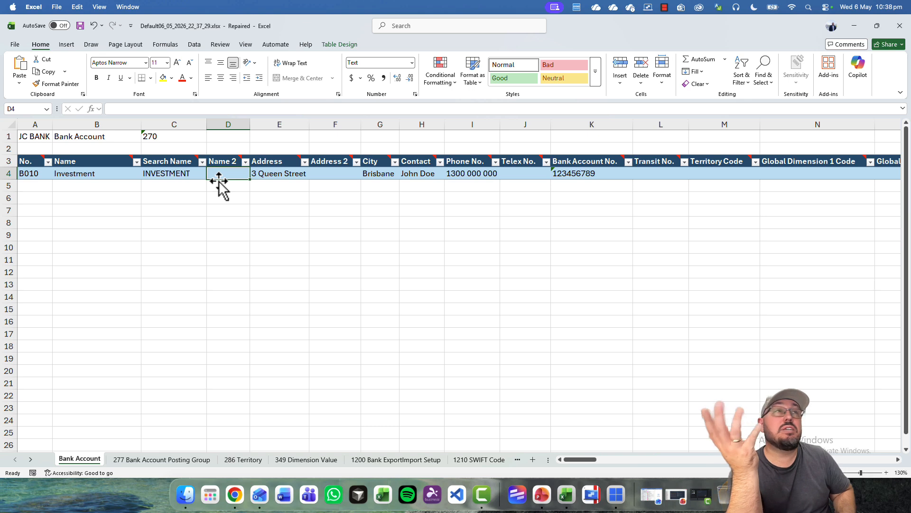
{"action": "key", "text": "Right"}
{"action": "key", "text": "Right"}
{"action": "key", "text": "Right"}
{"action": "key", "text": "Right"}
{"action": "key", "text": "Right"}
{"action": "key", "text": "Right"}
{"action": "key", "text": "Right"}
{"action": "key", "text": "Right"}
{"action": "key", "text": "Left"}
{"action": "key", "text": "Left"}
{"action": "key", "text": "Right"}
{"action": "key", "text": "Right"}
{"action": "key", "text": "Right"}
{"action": "key", "text": "Right"}
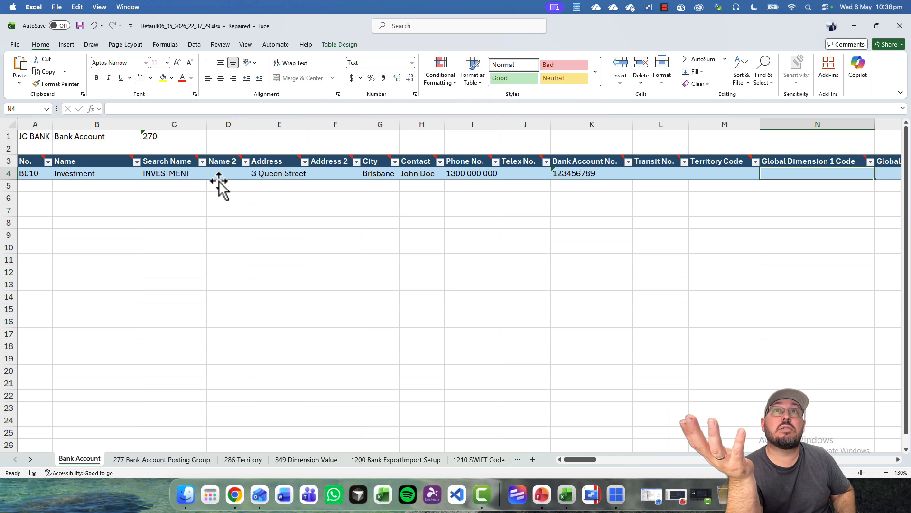
{"action": "key", "text": "Right"}
{"action": "key", "text": "Right"}
{"action": "key", "text": "Right"}
{"action": "key", "text": "Right"}
{"action": "key", "text": "Right"}
{"action": "key", "text": "Right"}
{"action": "key", "text": "Left"}
{"action": "key", "text": "Left"}
{"action": "key", "text": "Left"}
{"action": "key", "text": "Right"}
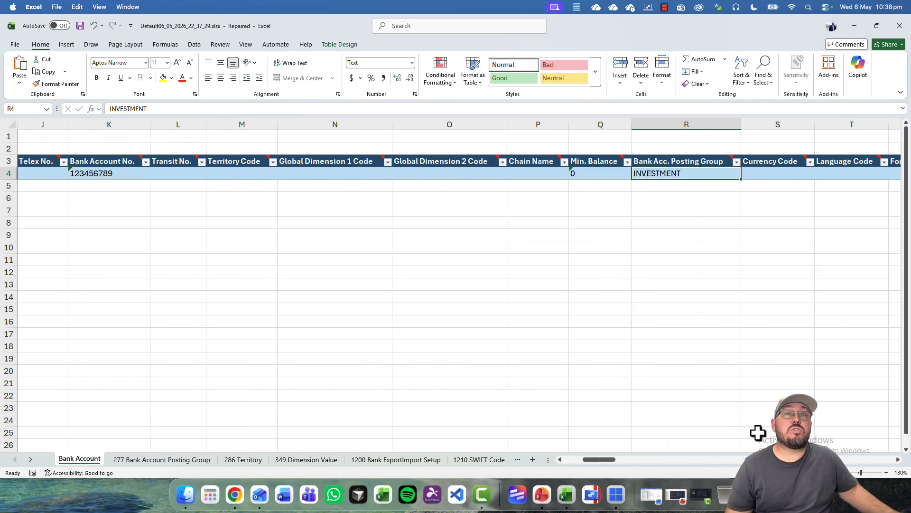
- AutoFit columns A and B on the 277 Bank Account Posting Group sheet
{"action": "left_click", "coordinate": [193, 461]}
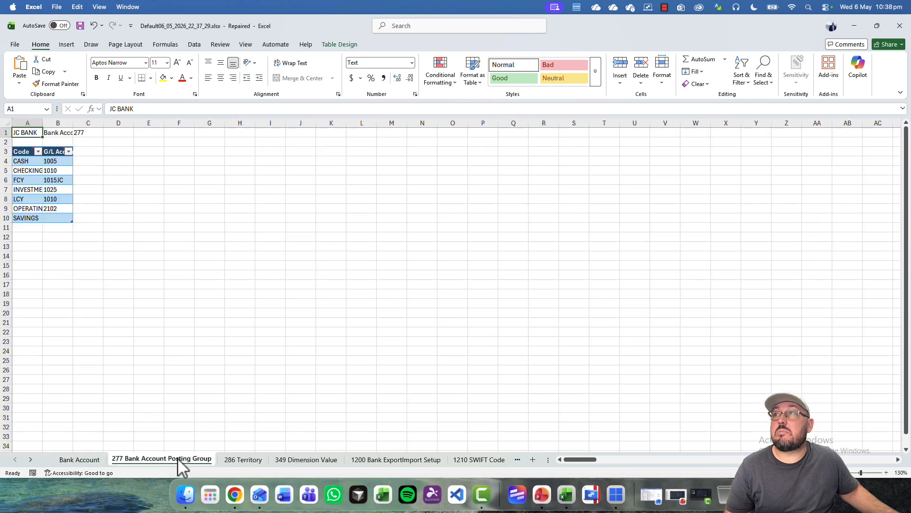
{"action": "left_click_drag", "start_coordinate": [25, 121], "coordinate": [88, 124]}
{"action": "double_click", "coordinate": [70, 124]}
{"action": "left_click", "coordinate": [34, 161]}
{"action": "left_click", "coordinate": [110, 161]}
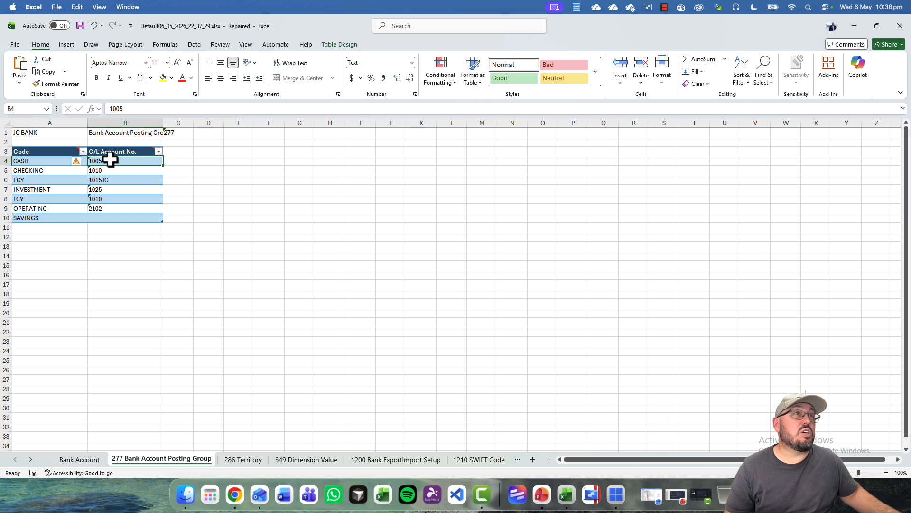
- Copy posting group codes CASH through SAVINGS into column R below INVESTMENT on the Bank Account sheet
{"action": "left_click", "coordinate": [80, 459]}
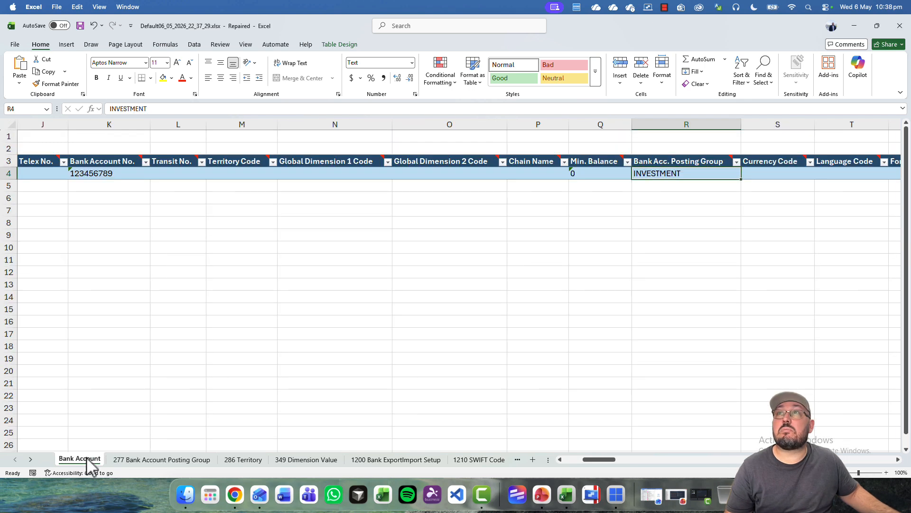
{"action": "left_click", "coordinate": [183, 461]}
{"action": "left_click", "coordinate": [41, 160]}
{"action": "left_click_drag", "start_coordinate": [40, 174], "coordinate": [47, 217]}
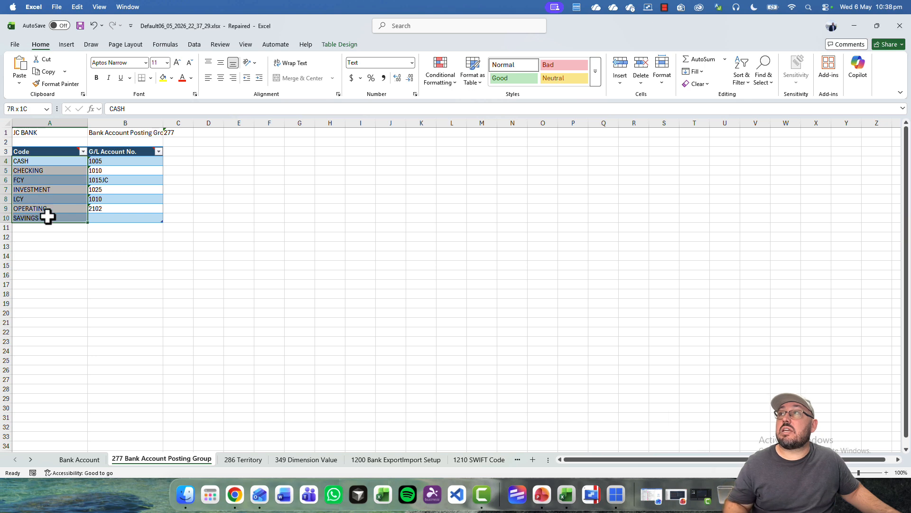
{"action": "key", "text": "ctrl+c"}
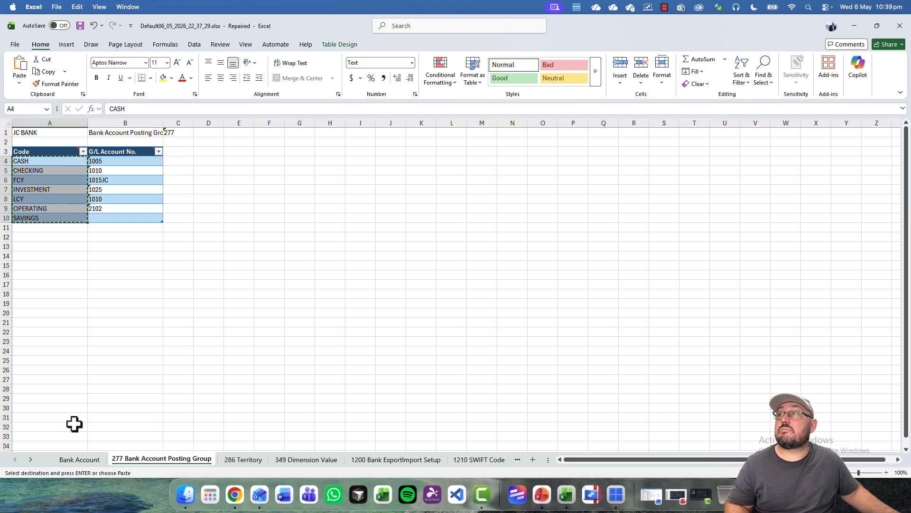
{"action": "left_click", "coordinate": [80, 460]}
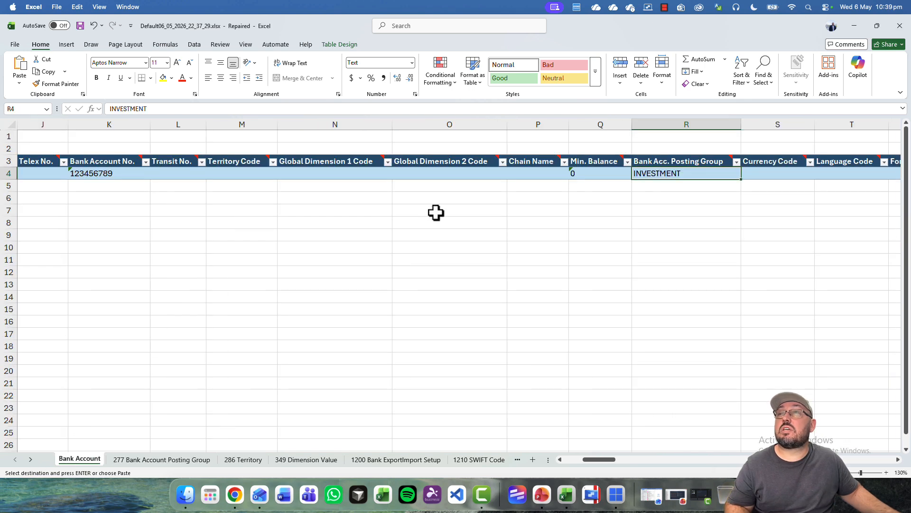
{"action": "left_click", "coordinate": [663, 198]}
{"action": "key", "text": "ctrl+v"}
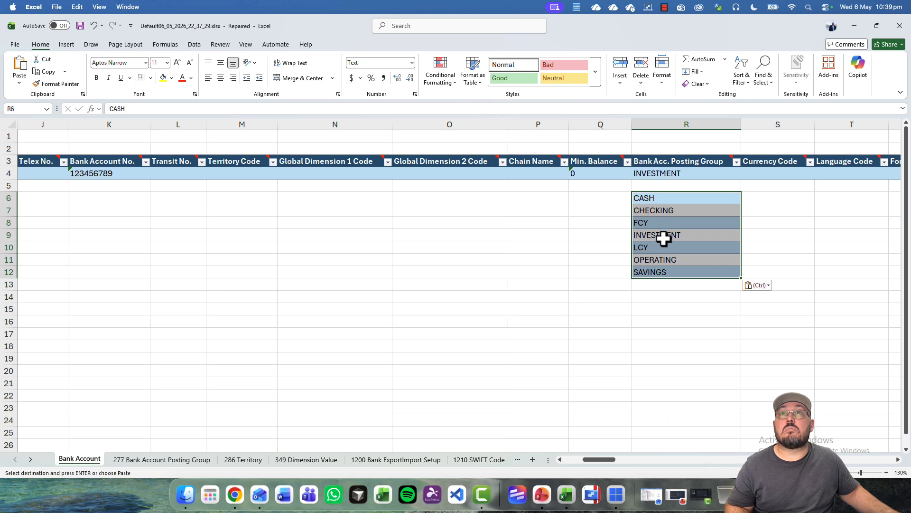
- Remove the duplicate INVESTMENT and SAVINGS entries so the codes sit directly under INVESTMENT
{"action": "left_click", "coordinate": [663, 238]}
{"action": "key", "text": "Delete"}
{"action": "left_click_drag", "start_coordinate": [661, 247], "coordinate": [652, 229]}
{"action": "left_click_drag", "start_coordinate": [651, 197], "coordinate": [654, 261]}
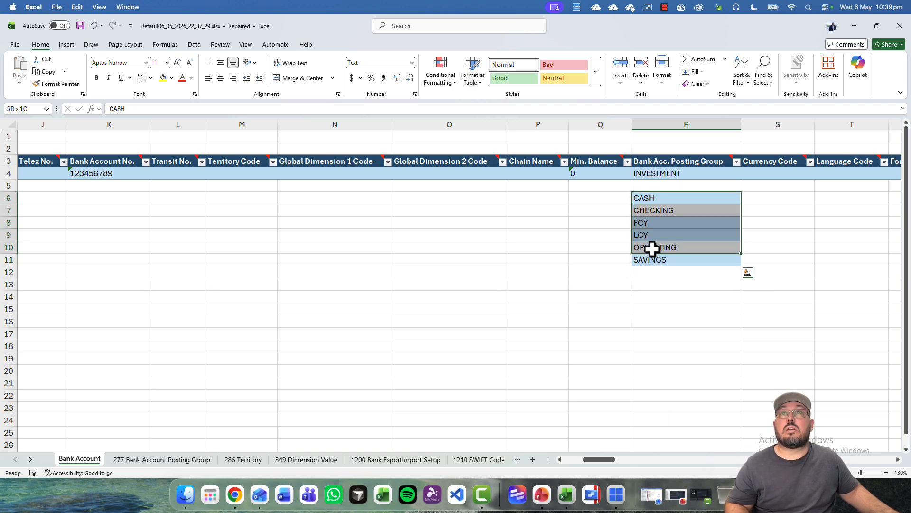
{"action": "left_click_drag", "start_coordinate": [653, 191], "coordinate": [654, 186]}
{"action": "left_click", "coordinate": [705, 259]}
{"action": "key", "text": "Delete"}
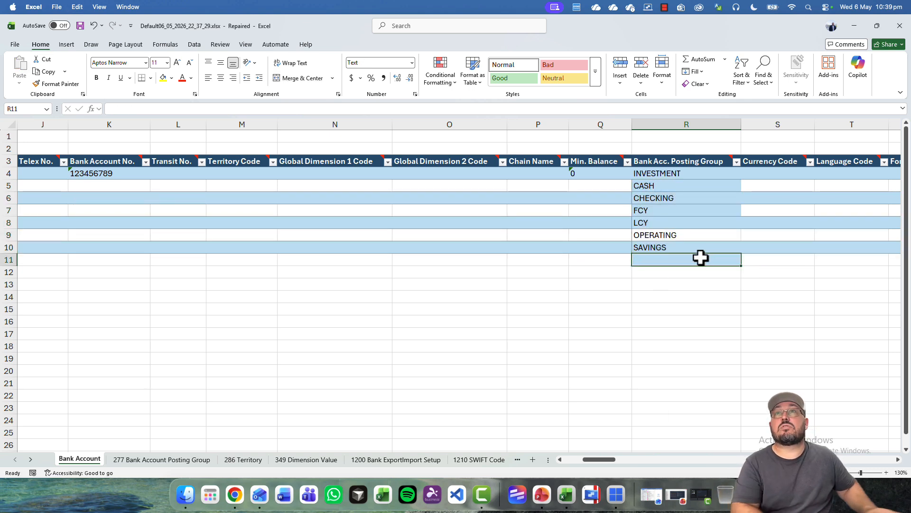
{"action": "key", "text": "Up"}
{"action": "key", "text": "Left"}
{"action": "key", "text": "super+Left"}
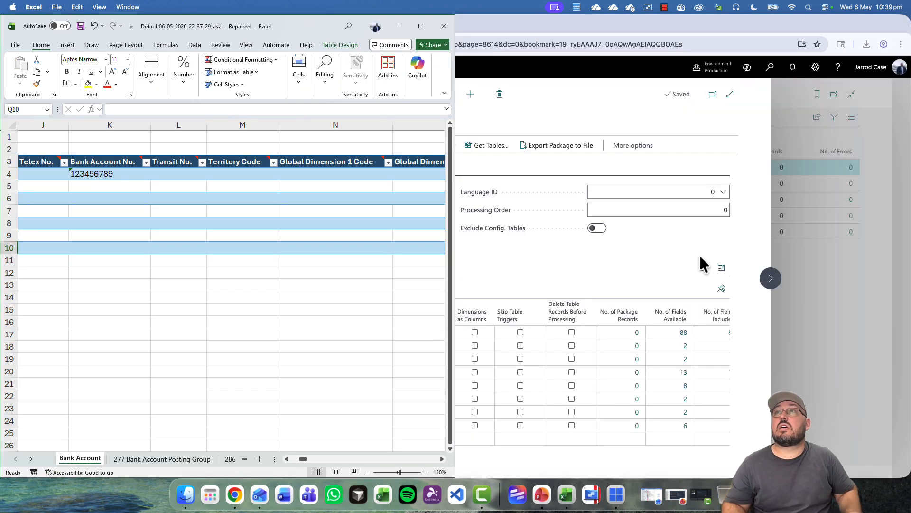
{"action": "key", "text": "super+Up"}
- Copy the seven codes in R4:R10 into the Name column starting at B4
{"action": "left_click_drag", "start_coordinate": [661, 175], "coordinate": [661, 250]}
{"action": "key", "text": "ctrl+c"}
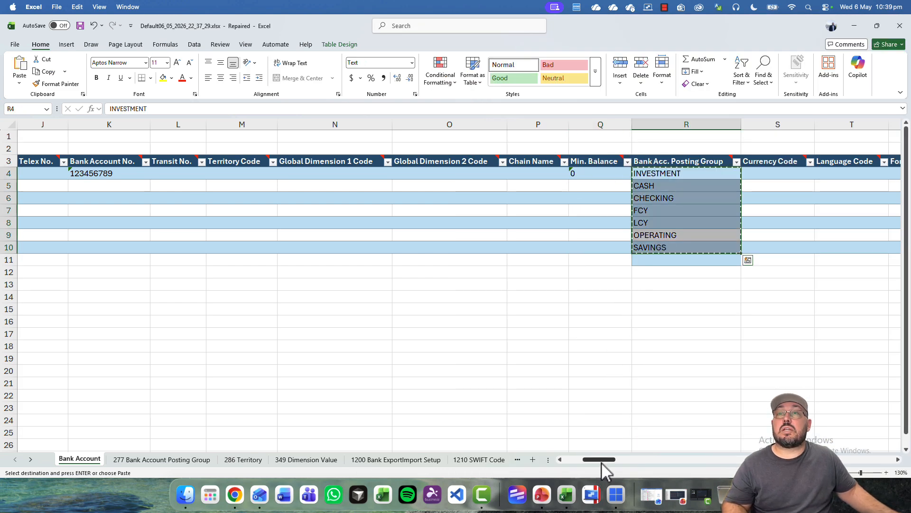
{"action": "left_click_drag", "start_coordinate": [599, 459], "coordinate": [543, 458]}
{"action": "left_click", "coordinate": [82, 174]}
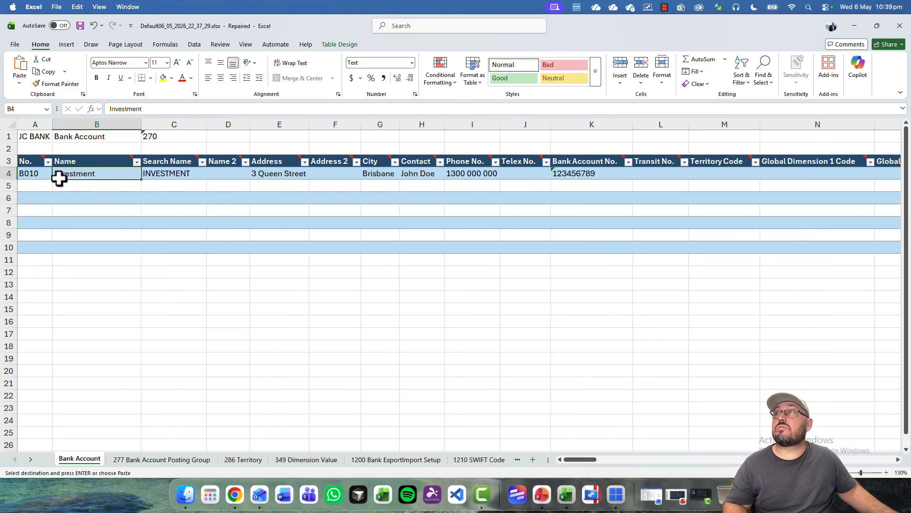
{"action": "key", "text": "ctrl+v"}
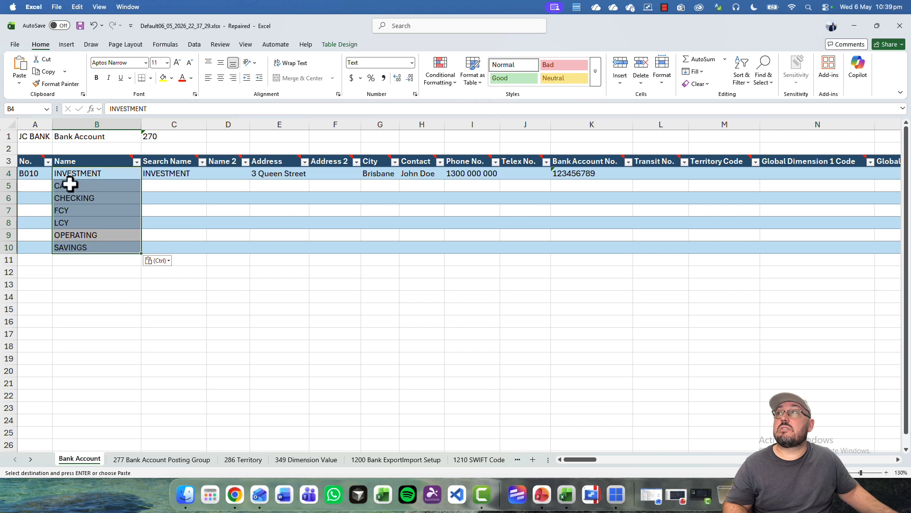
- Fill the account numbers B011 through B016 down rows 5–10 from B010
{"action": "left_click", "coordinate": [40, 173]}
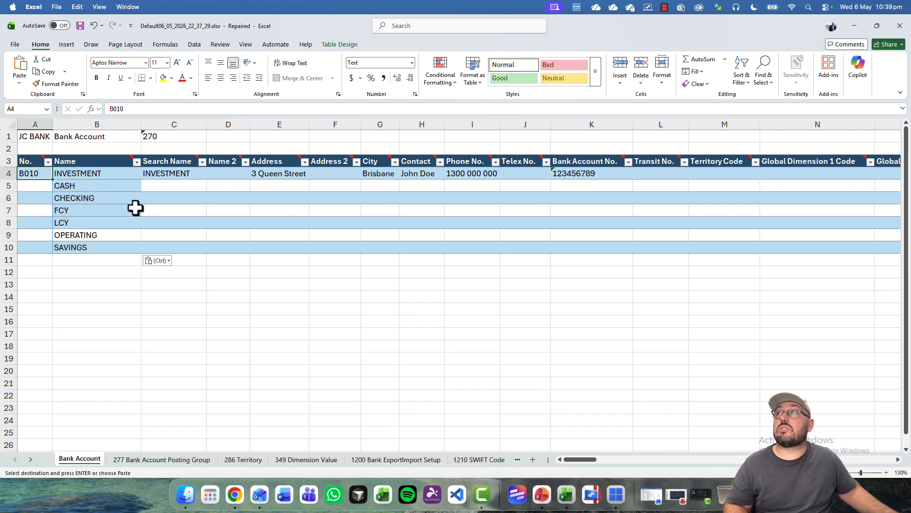
{"action": "left_click_drag", "start_coordinate": [51, 179], "coordinate": [52, 196]}
{"action": "left_click_drag", "start_coordinate": [49, 252], "coordinate": [49, 252]}
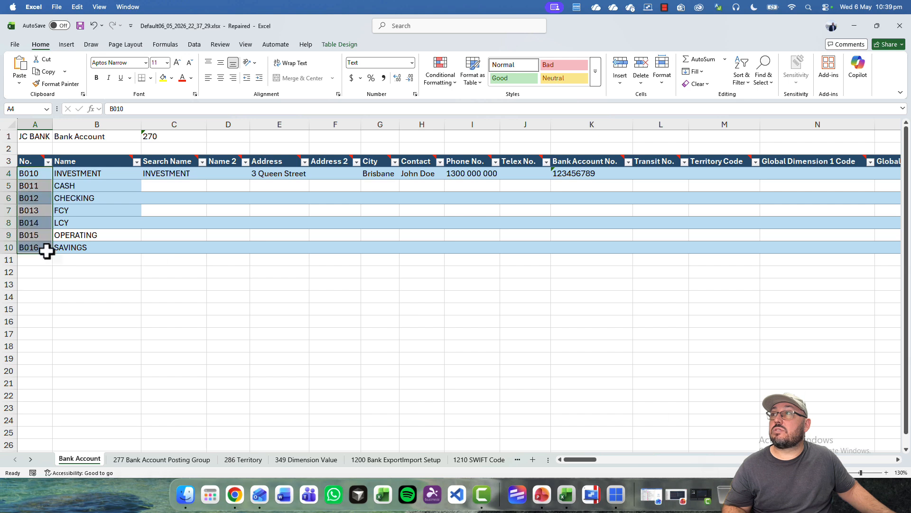
{"action": "left_click", "coordinate": [152, 185]}
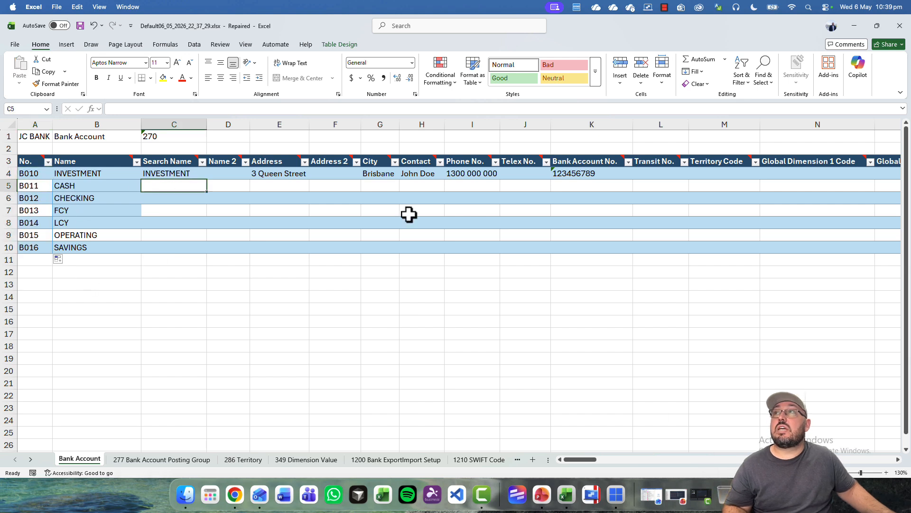
{"action": "key", "text": "Up"}
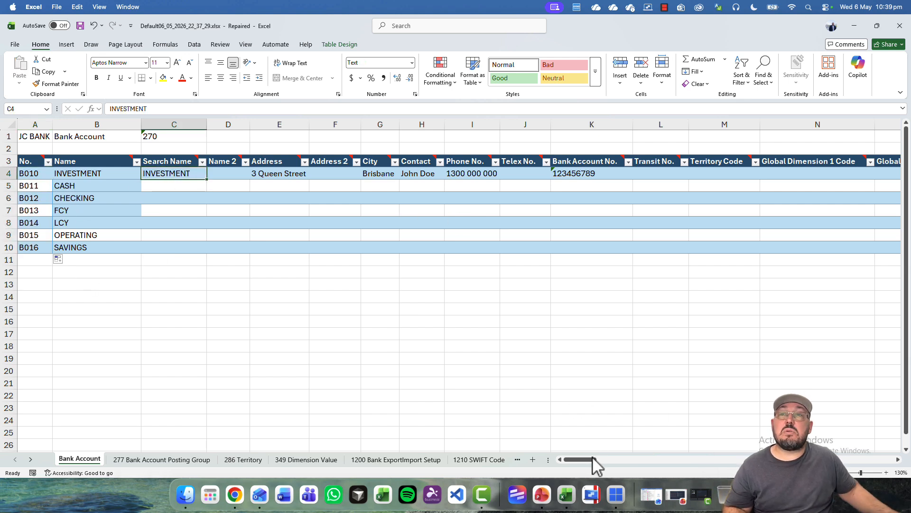
{"action": "left_click_drag", "start_coordinate": [594, 470], "coordinate": [898, 400]}
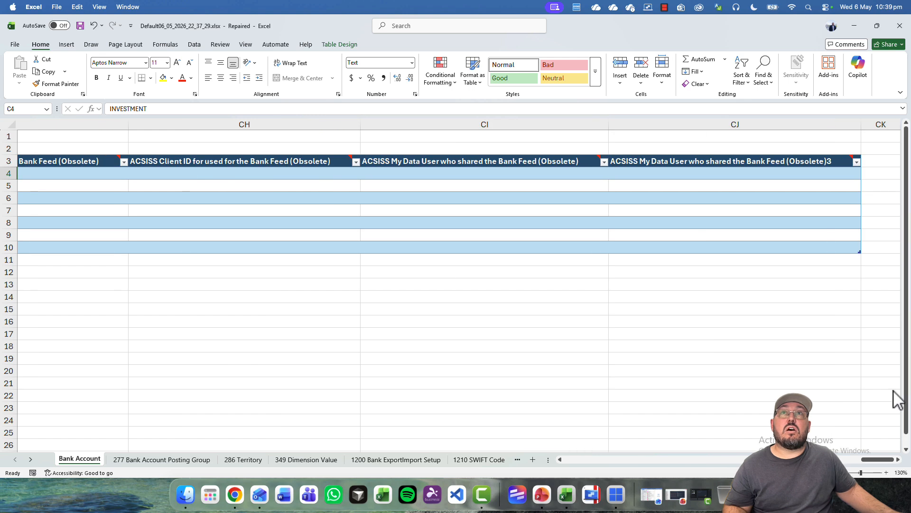
- Copy the INVESTMENT row's details C4:CJ4 into rows 5–10 for CASH through SAVINGS
{"action": "left_click", "coordinate": [751, 173], "text": "shift"}
{"action": "key", "text": "ctrl+c"}
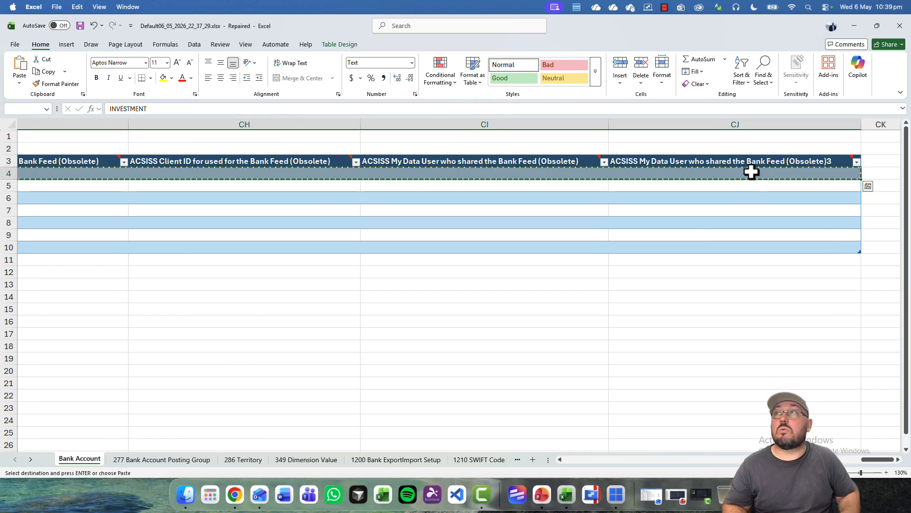
{"action": "key", "text": "Left"}
{"action": "key", "text": "Right"}
{"action": "key", "text": "Down"}
{"action": "key", "text": "ctrl+v"}
{"action": "key", "text": "Down"}
{"action": "key", "text": "ctrl+v"}
{"action": "key", "text": "Down"}
{"action": "key", "text": "ctrl+v"}
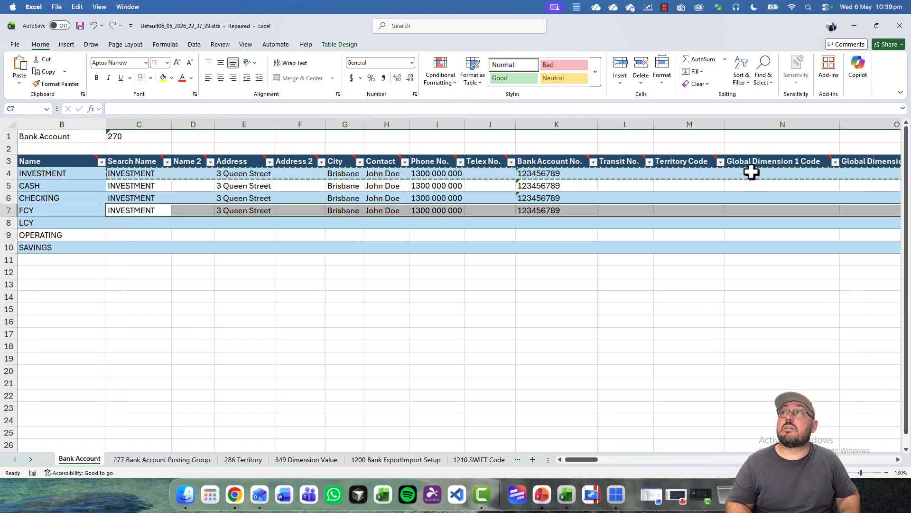
{"action": "key", "text": "Down"}
{"action": "key", "text": "ctrl+v"}
{"action": "key", "text": "Down"}
{"action": "key", "text": "ctrl+v"}
{"action": "key", "text": "Down"}
{"action": "key", "text": "ctrl+v"}
{"action": "key", "text": "Left"}
- Paste the seven account names from B4:B10 into the Search Name and Bank Acc. Posting Group columns
{"action": "key", "text": "Up"}
{"action": "key", "text": "Up"}
{"action": "key", "text": "Up"}
{"action": "key", "text": "Up"}
{"action": "key", "text": "Up"}
{"action": "key", "text": "Up"}
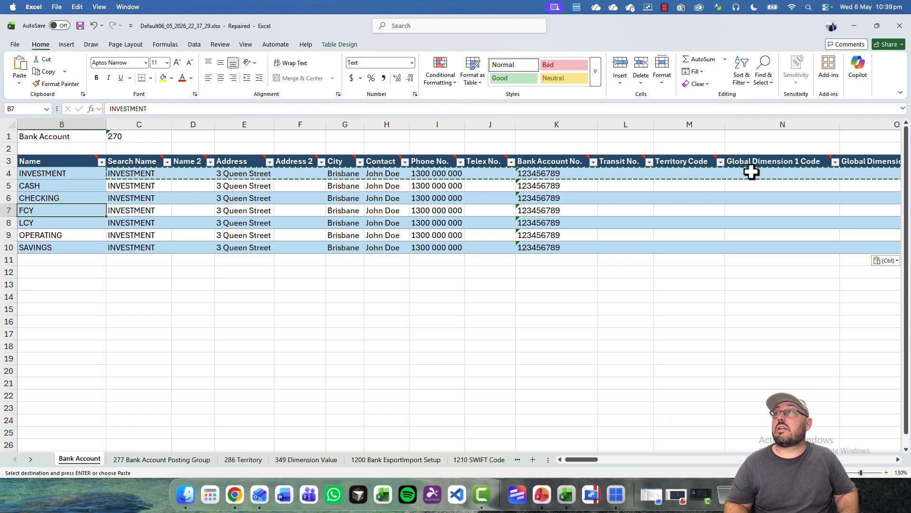
{"action": "key", "text": "shift+Down"}
{"action": "key", "text": "shift+Down"}
{"action": "key", "text": "shift+Down"}
{"action": "key", "text": "shift+Down"}
{"action": "key", "text": "shift+Down"}
{"action": "key", "text": "shift+Down"}
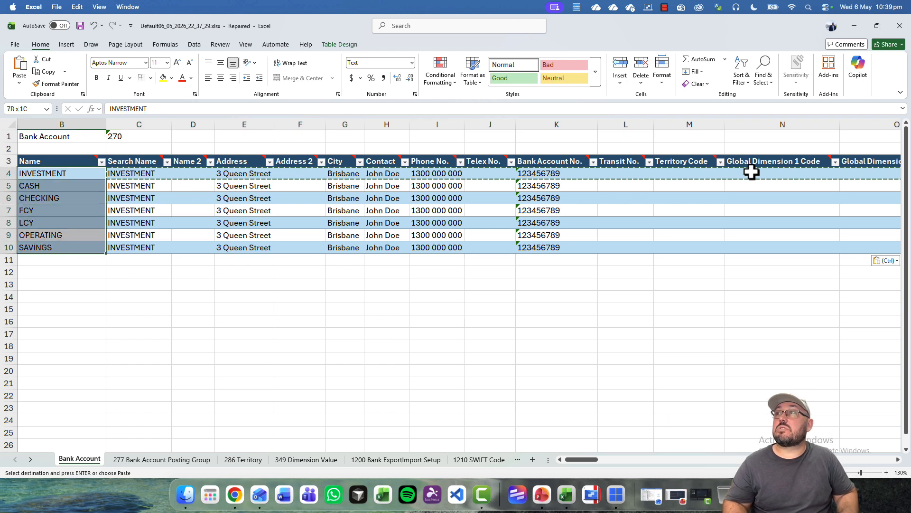
{"action": "key", "text": "ctrl+c"}
{"action": "key", "text": "Right"}
{"action": "key", "text": "ctrl+v"}
{"action": "key", "text": "Right"}
{"action": "key", "text": "Right"}
{"action": "key", "text": "Right"}
{"action": "key", "text": "Right"}
{"action": "key", "text": "Right"}
{"action": "key", "text": "Right"}
{"action": "key", "text": "Right"}
{"action": "key", "text": "Right"}
{"action": "key", "text": "Right"}
{"action": "key", "text": "Right"}
{"action": "key", "text": "Right"}
{"action": "key", "text": "Right"}
{"action": "key", "text": "Right"}
{"action": "key", "text": "Right"}
{"action": "key", "text": "Right"}
{"action": "key", "text": "Right"}
{"action": "key", "text": "Right"}
{"action": "key", "text": "Right"}
{"action": "key", "text": "Right"}
{"action": "key", "text": "Right"}
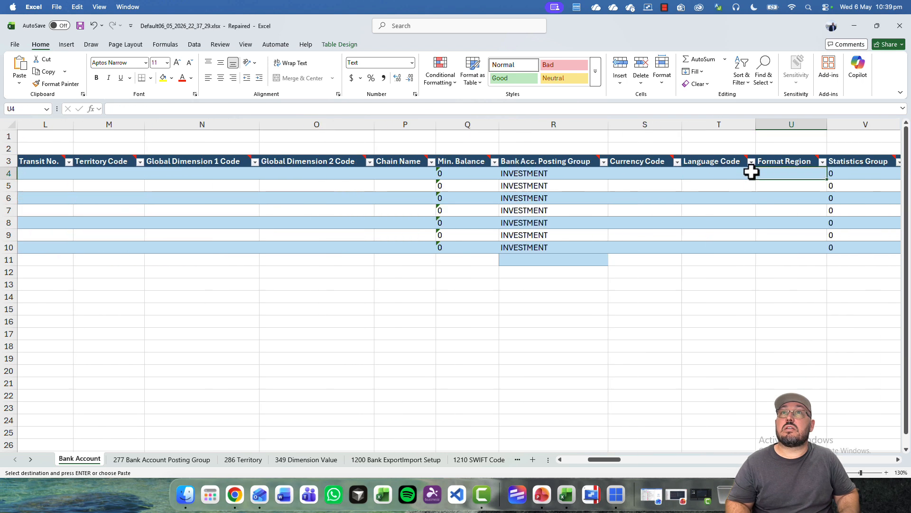
{"action": "key", "text": "Left"}
{"action": "key", "text": "Left"}
{"action": "key", "text": "Left"}
{"action": "key", "text": "Left"}
{"action": "key", "text": "Left"}
{"action": "key", "text": "Left"}
{"action": "key", "text": "Left"}
{"action": "key", "text": "Left"}
{"action": "key", "text": "Left"}
{"action": "key", "text": "Left"}
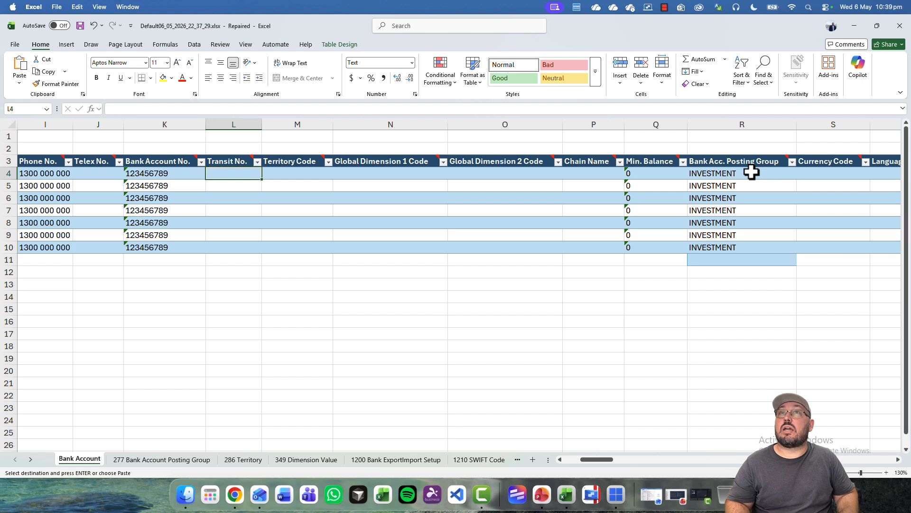
{"action": "key", "text": "Right"}
{"action": "key", "text": "Right"}
{"action": "key", "text": "Right"}
{"action": "key", "text": "ctrl+v"}
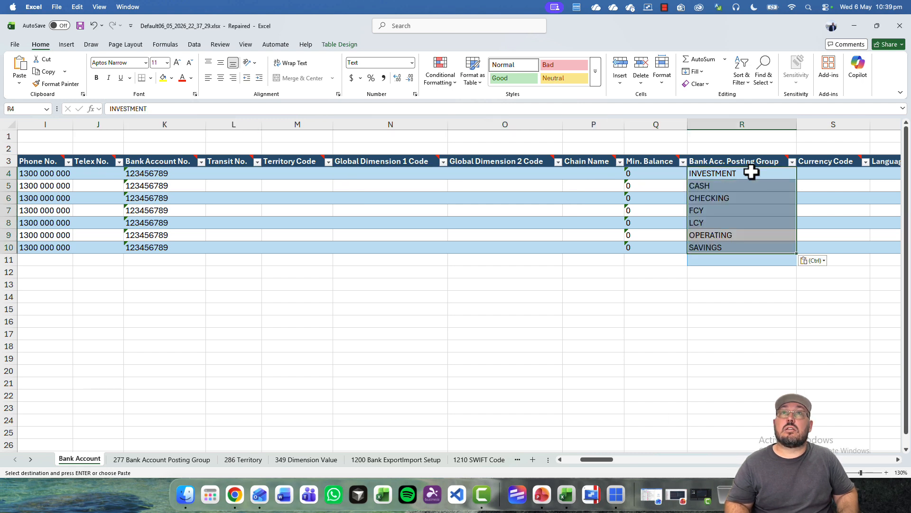
{"action": "key", "text": "Left"}
{"action": "key", "text": "Left"}
{"action": "key", "text": "Left"}
{"action": "key", "text": "Left"}
{"action": "key", "text": "Left"}
{"action": "key", "text": "Left"}
{"action": "key", "text": "Left"}
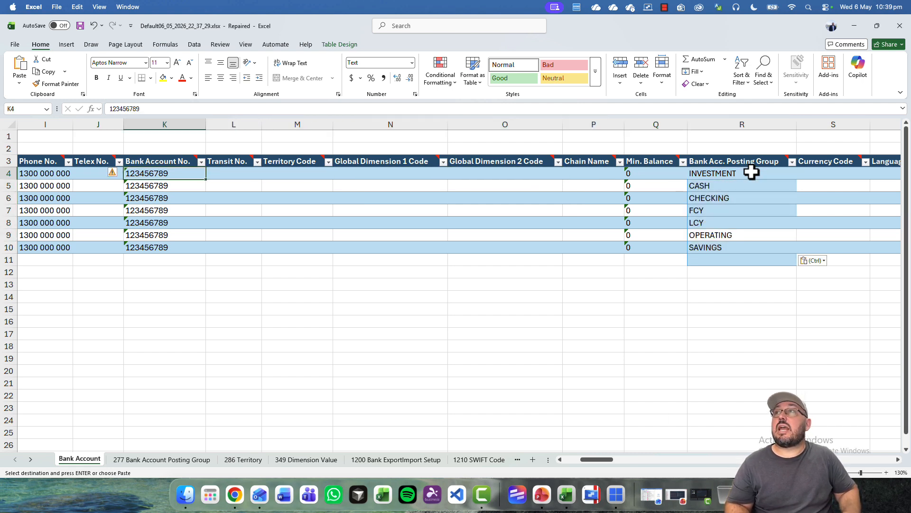
{"action": "left_click_drag", "start_coordinate": [608, 460], "coordinate": [582, 457]}
- Save over Default06_05_2026_22_37_29.xlsx, replacing the existing file, and quit Excel keeping changes
{"action": "left_click", "coordinate": [348, 285]}
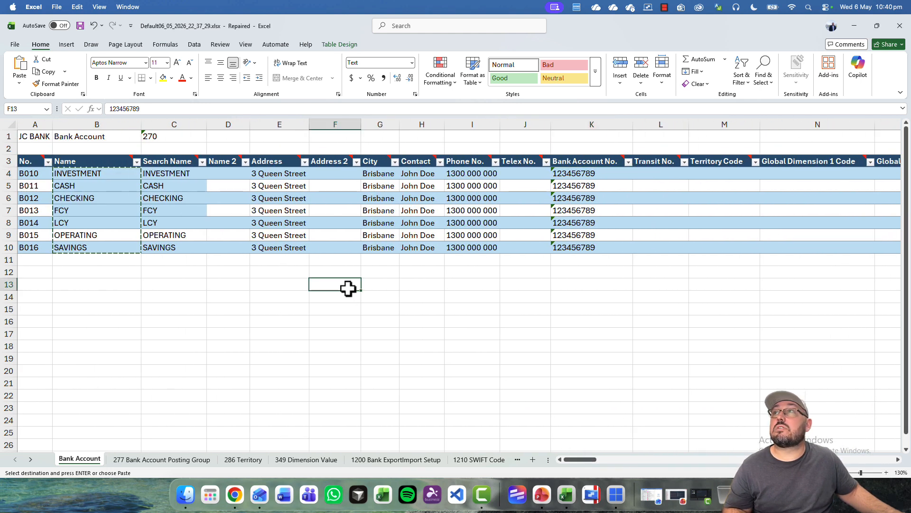
{"action": "left_click", "coordinate": [80, 26]}
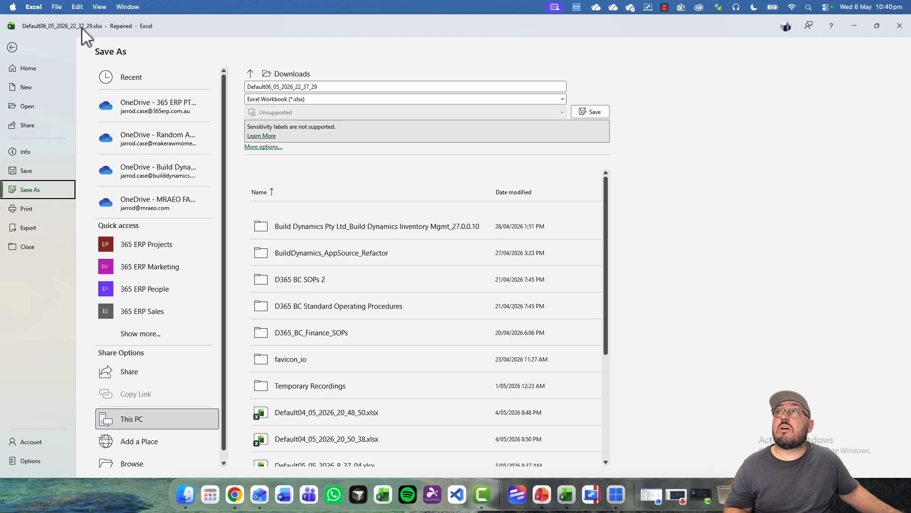
{"action": "scroll", "coordinate": [150, 392], "scroll_direction": "down", "scroll_amount": 1}
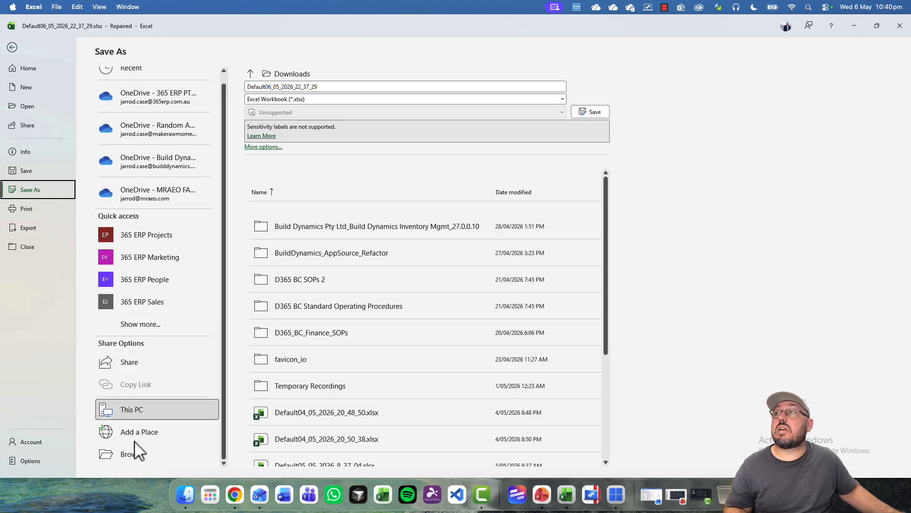
{"action": "left_click", "coordinate": [592, 108]}
{"action": "left_click", "coordinate": [484, 285]}
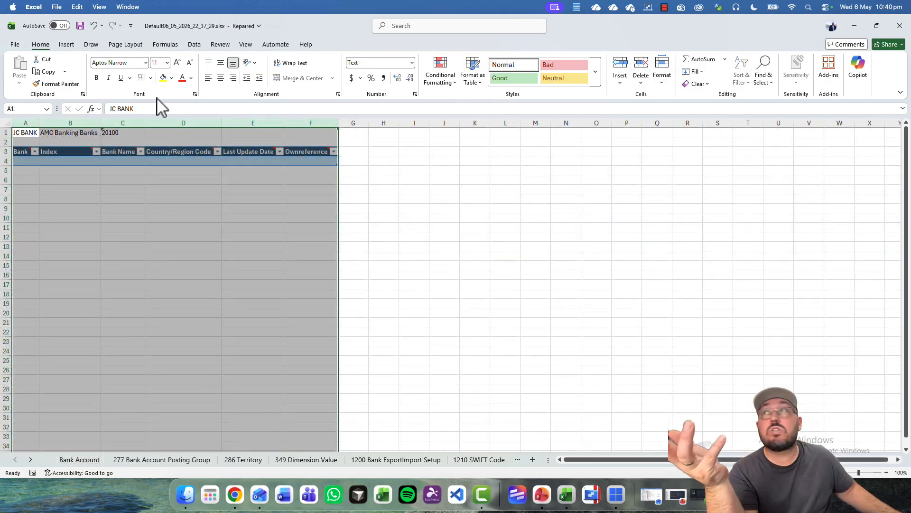
{"action": "left_click", "coordinate": [900, 26]}
{"action": "left_click", "coordinate": [434, 264]}
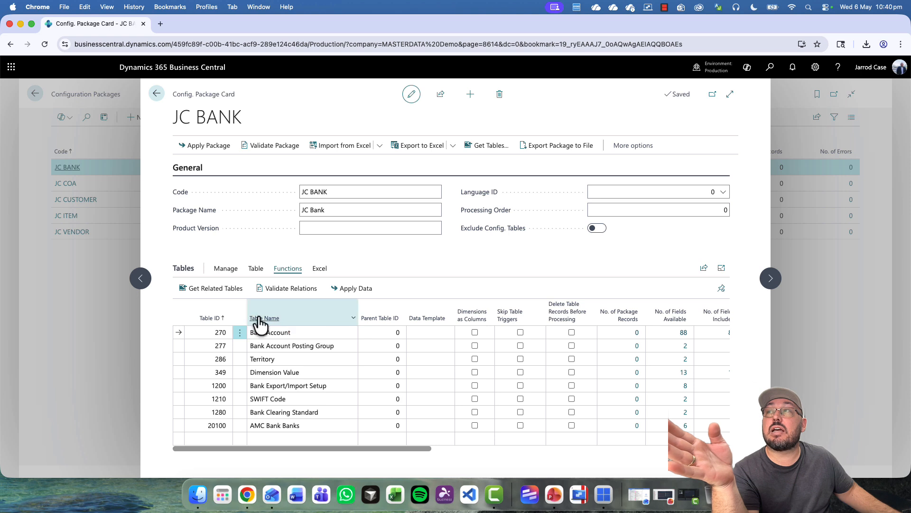
- Import the edited bank account workbook from Downloads into the JC BANK package
{"action": "left_click", "coordinate": [325, 270]}
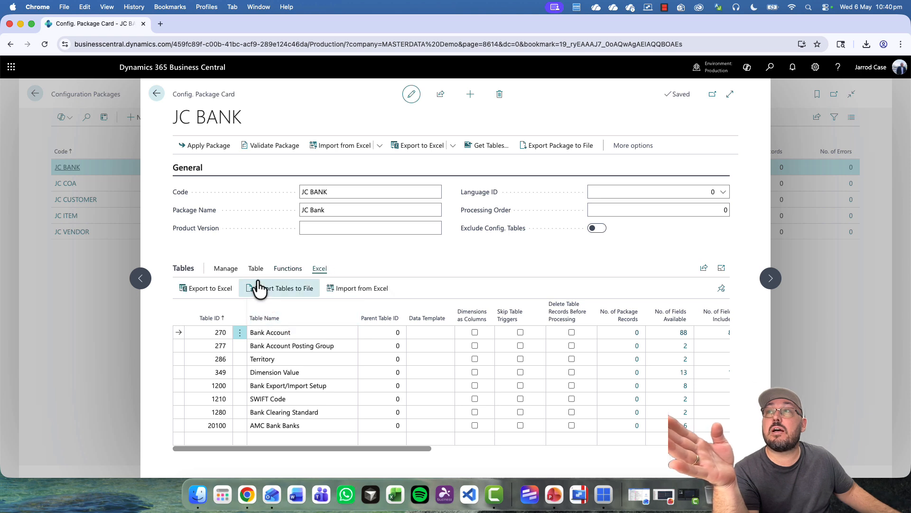
{"action": "left_click", "coordinate": [358, 288]}
{"action": "left_click", "coordinate": [427, 281]}
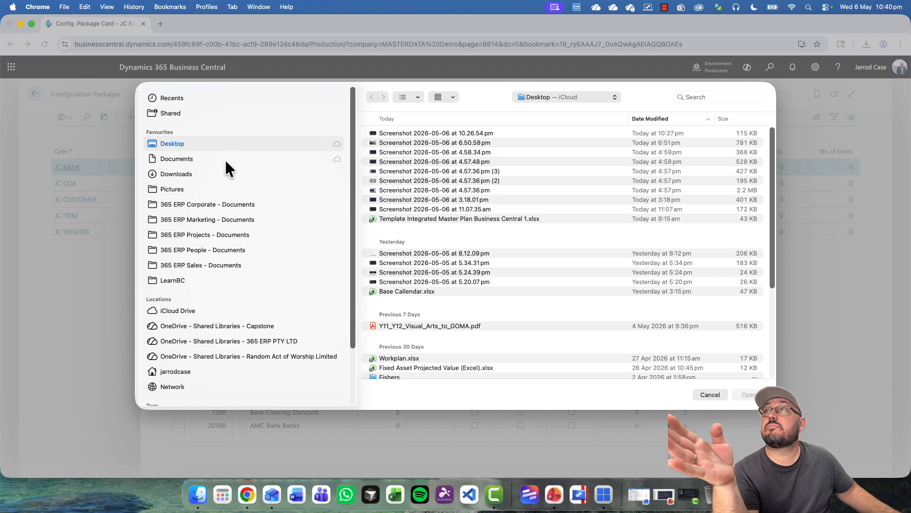
{"action": "left_click", "coordinate": [194, 161]}
{"action": "left_click", "coordinate": [213, 173]}
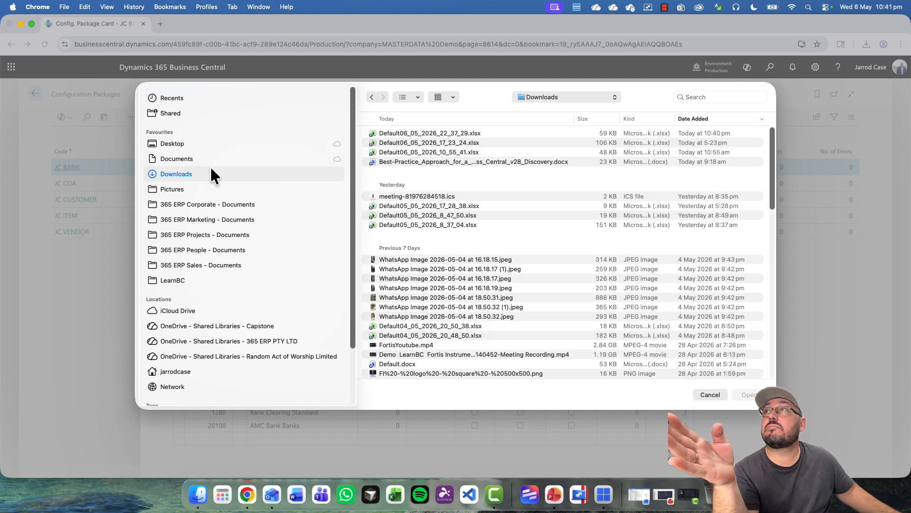
{"action": "double_click", "coordinate": [399, 133]}
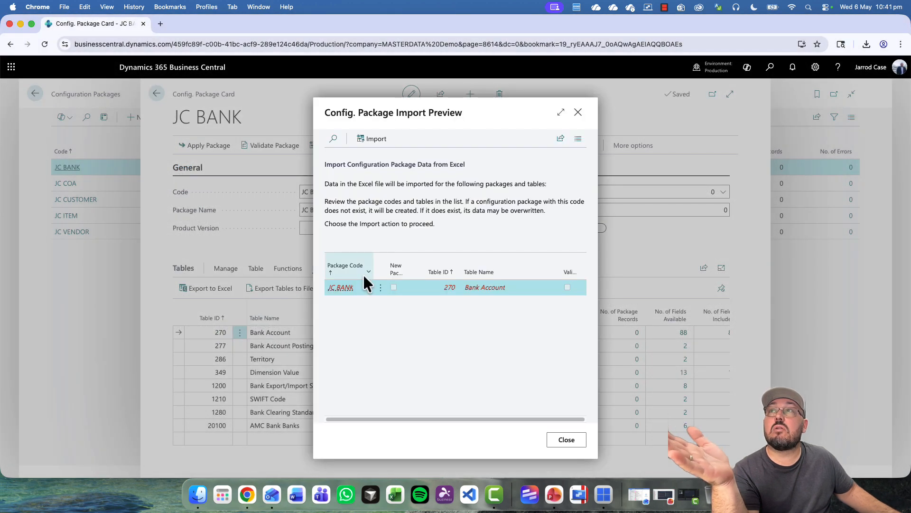
{"action": "left_click", "coordinate": [374, 140]}
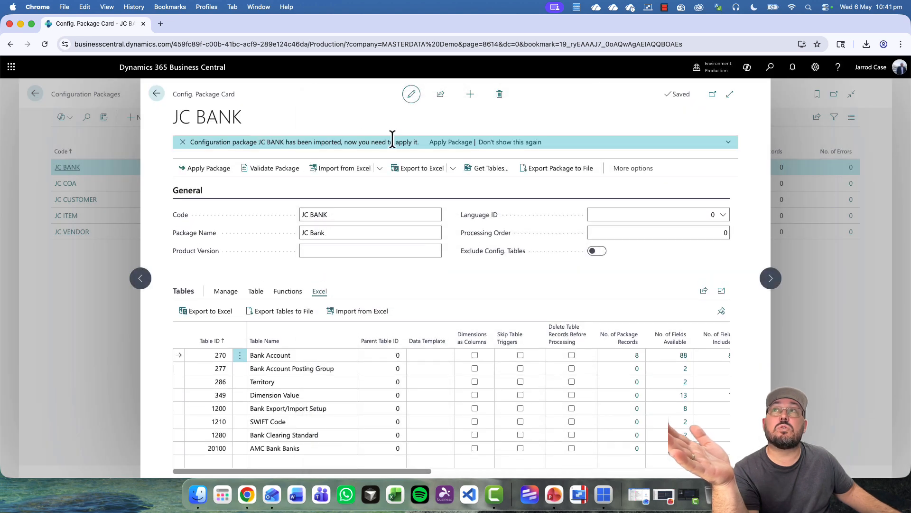
- Apply the JC BANK package despite the dimensions warning: 7 records inserted, 1 modified, 0 errors
{"action": "left_click", "coordinate": [452, 142]}
{"action": "left_click", "coordinate": [536, 304]}
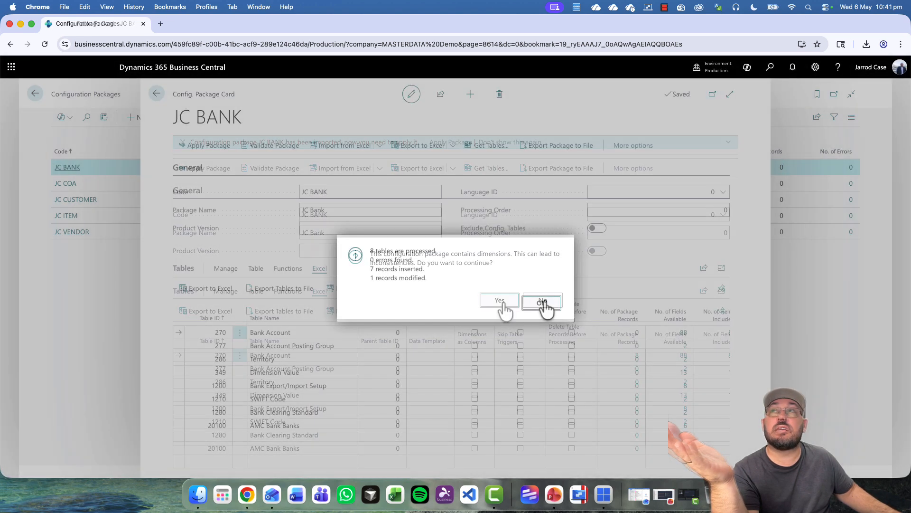
{"action": "left_click_drag", "start_coordinate": [377, 268], "coordinate": [423, 269]}
{"action": "left_click", "coordinate": [546, 305]}
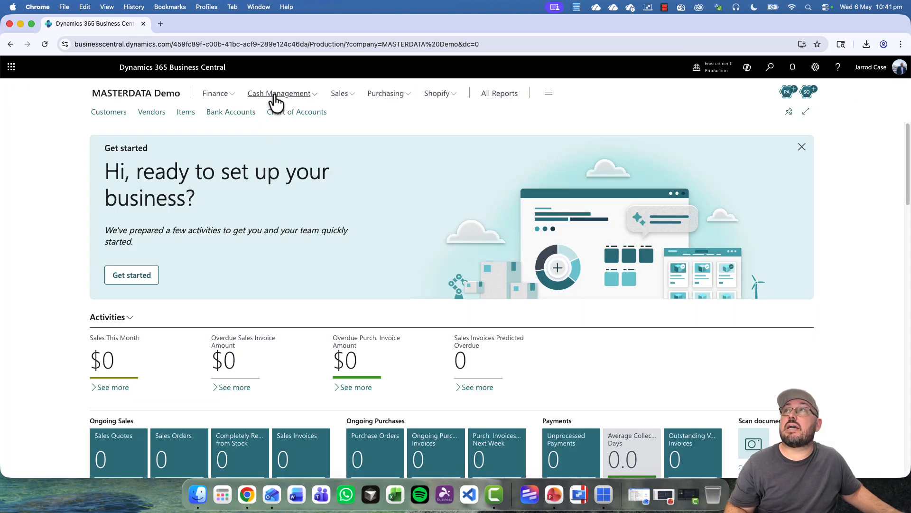
- Delete bank account B020 from Cash Management's Bank Accounts list, keeping B010–B016
{"action": "left_click", "coordinate": [277, 95]}
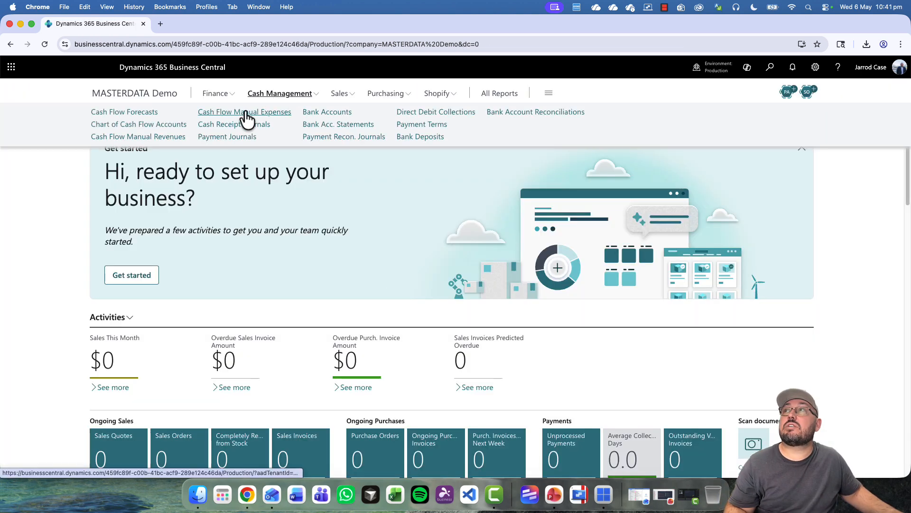
{"action": "left_click", "coordinate": [332, 112]}
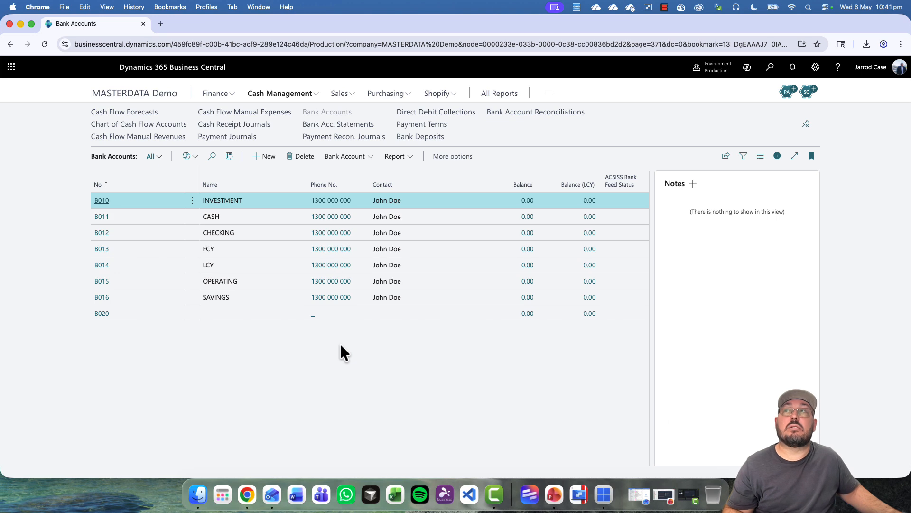
{"action": "left_click", "coordinate": [193, 314]}
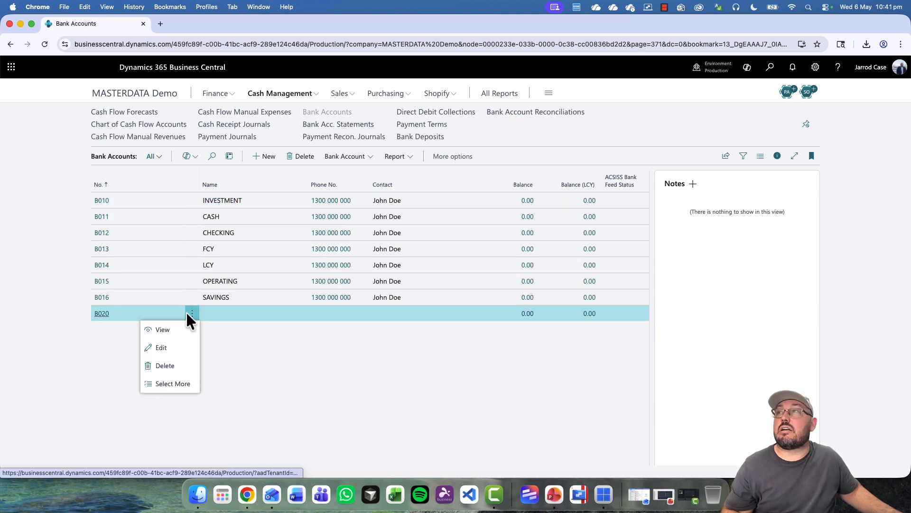
{"action": "left_click", "coordinate": [175, 368]}
{"action": "left_click", "coordinate": [499, 302]}
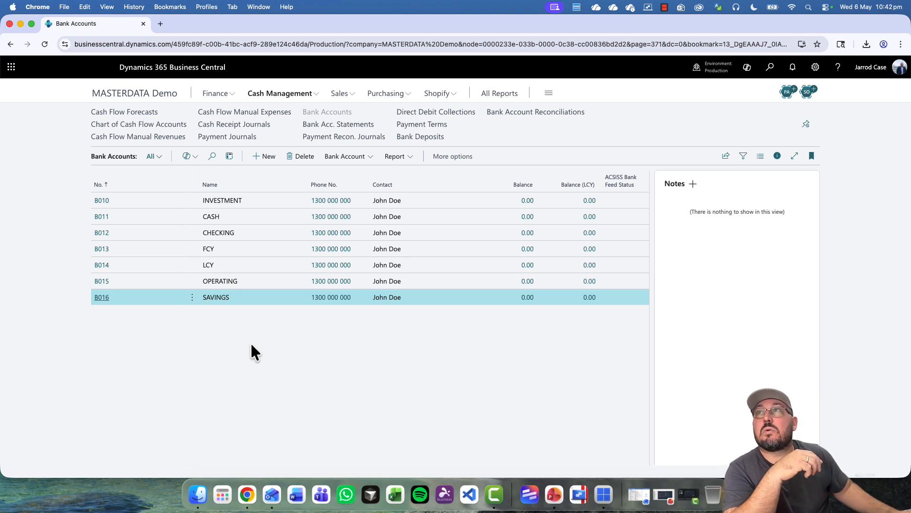
{"action": "left_click", "coordinate": [408, 198]}
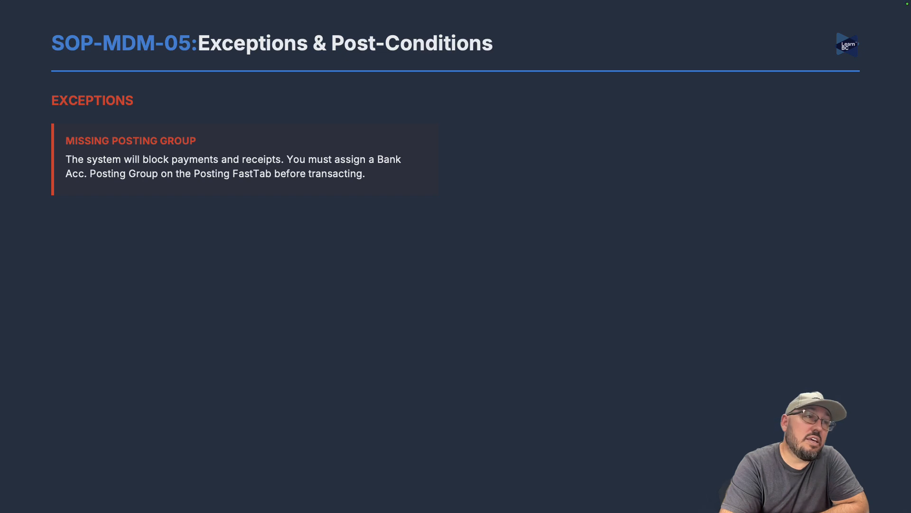
- Advance the slide to show the Currency Mismatch exception
{"action": "key", "text": "Right"}
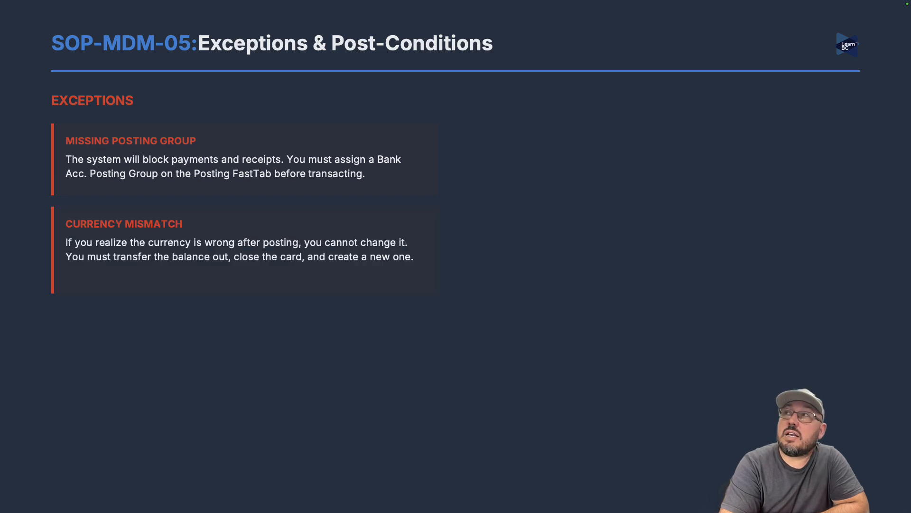